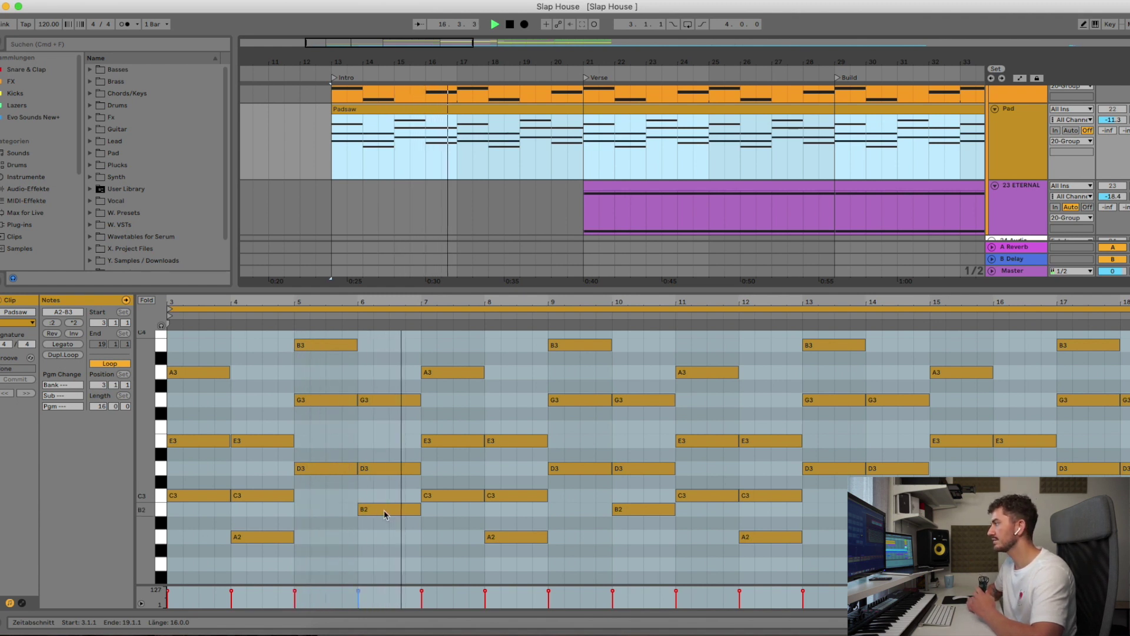
Open the Reese clip's notes, play the intro and set the Reese track's volume to -5.5 dB
scroll(824, 183, "up", 2)
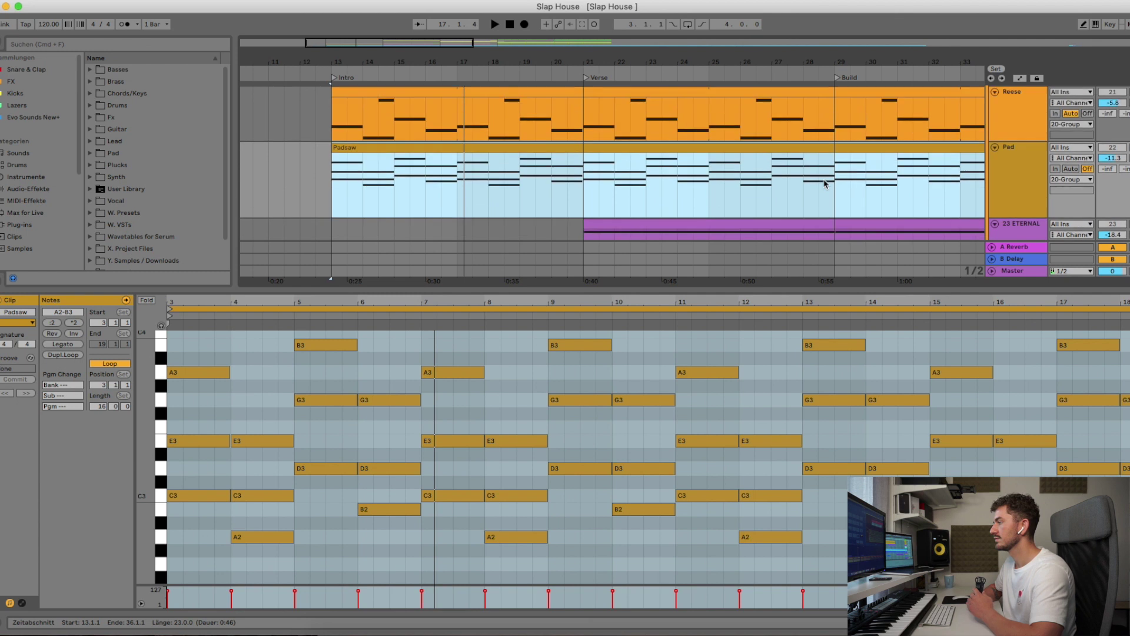
left_click(476, 111)
left_click(347, 377)
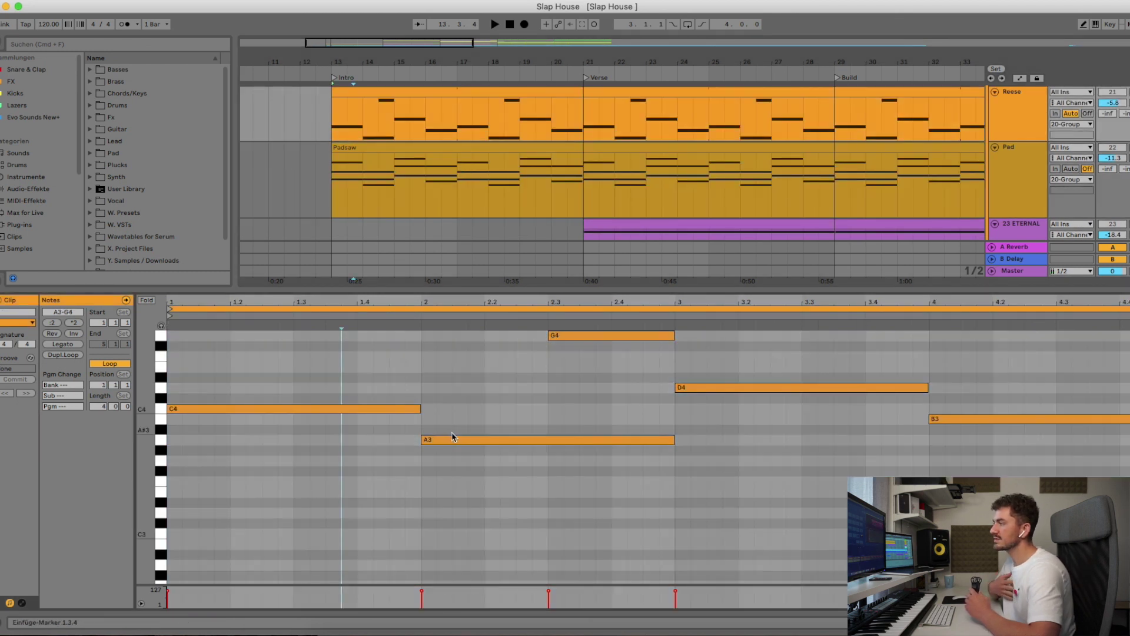
scroll(648, 159, "up", 2)
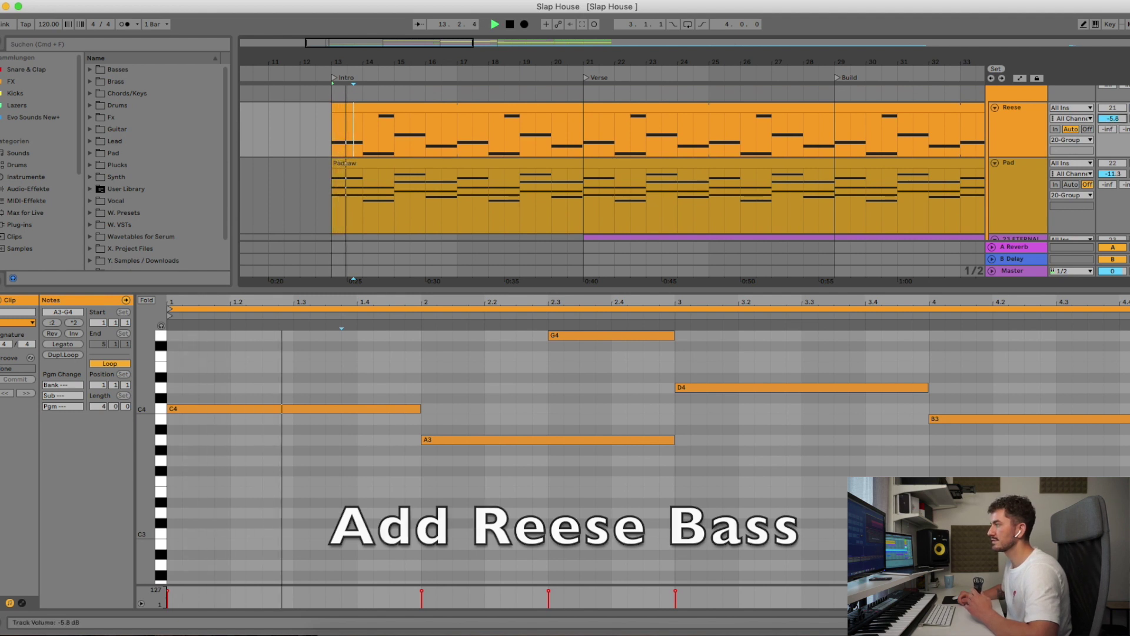
left_click_drag(1112, 119, 1112, 116)
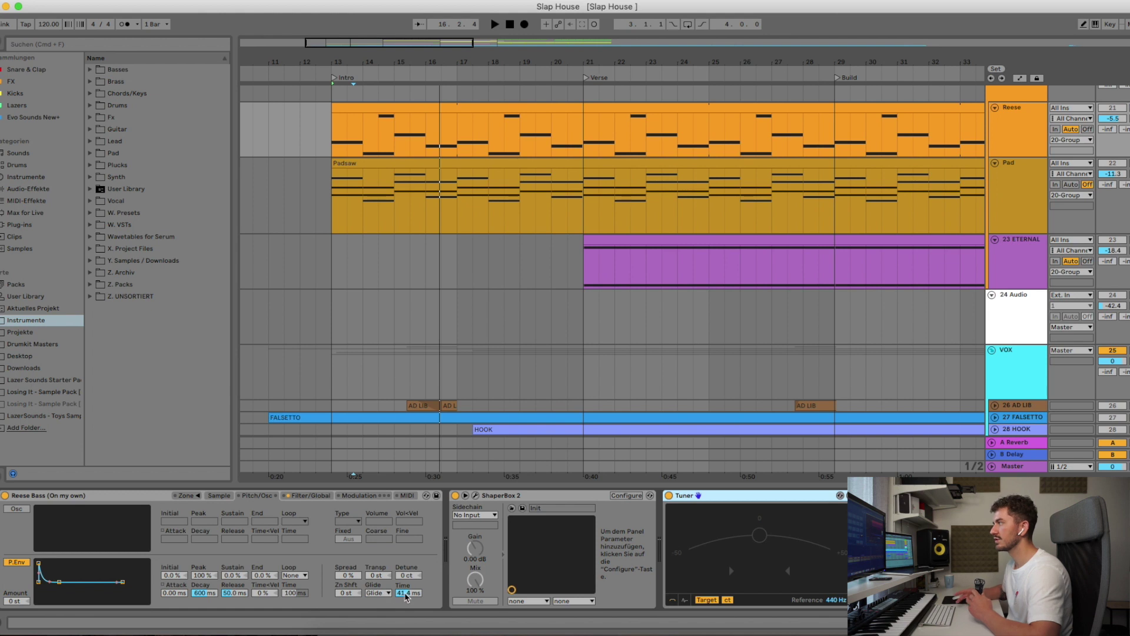
Examine the Reese bass sampler's sample and its pitch, glide and envelope settings, and play the intro
left_click(220, 497)
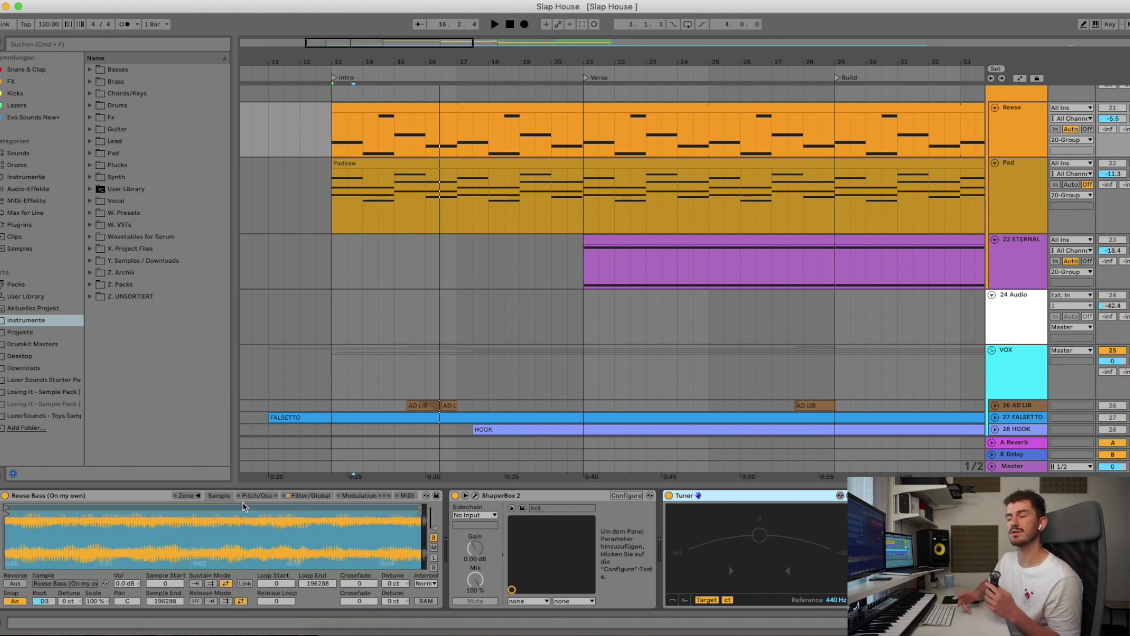
left_click(255, 496)
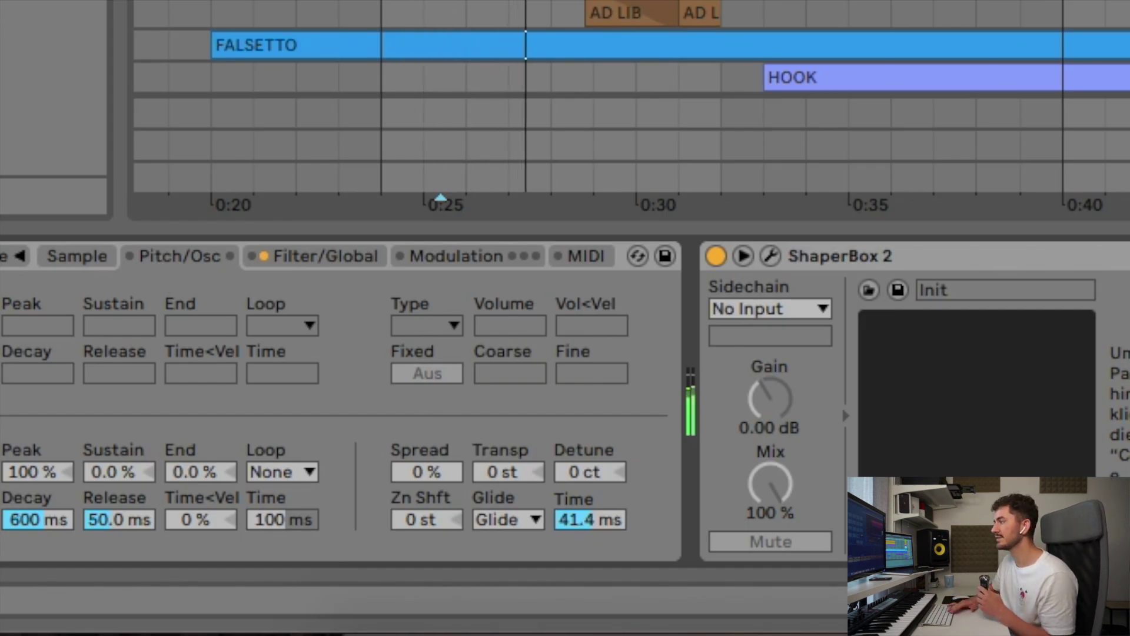
scroll(630, 48, "down", 5)
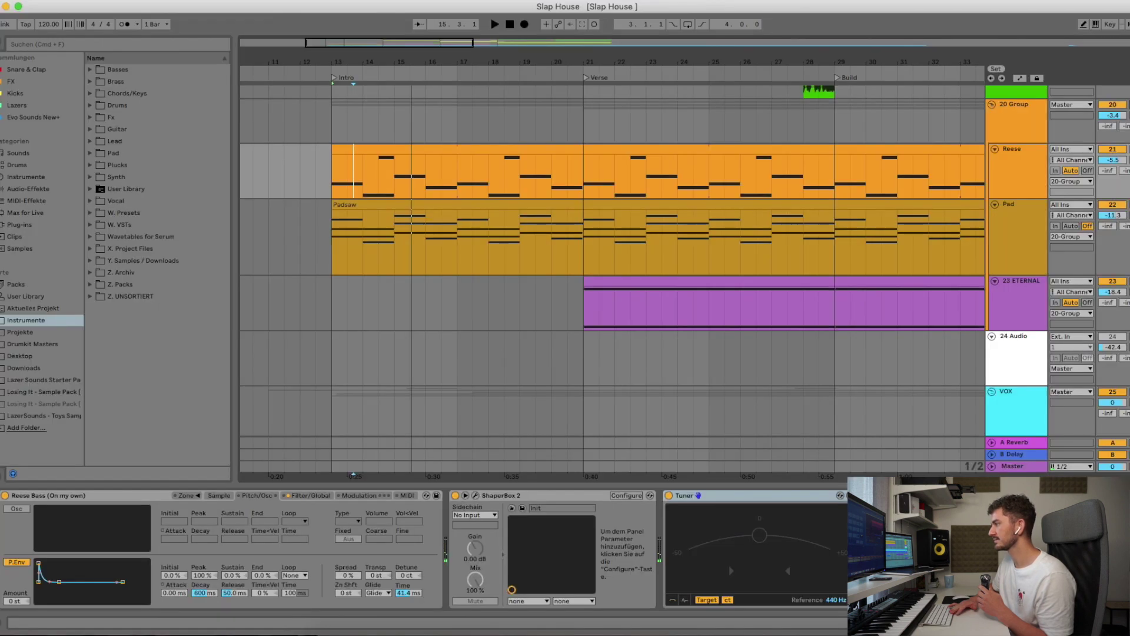
key("space")
scroll(542, 318, "up", 3)
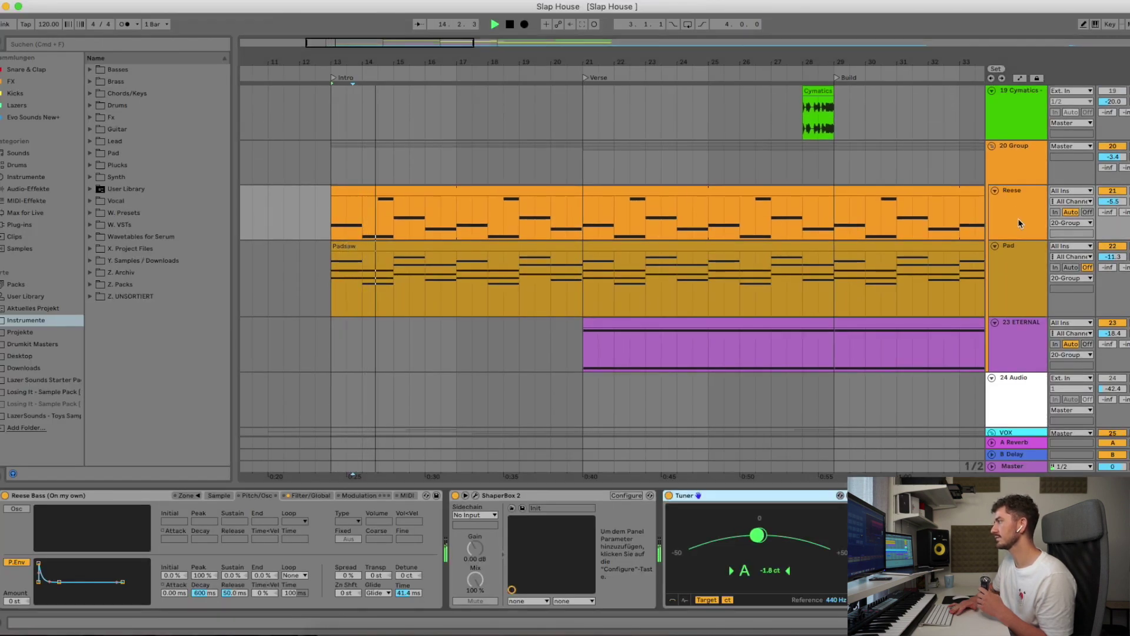
Inspect the volume curve and mix of ShaperBox 2 on the Reese track during playback, and close the plug-in window
left_click(476, 495)
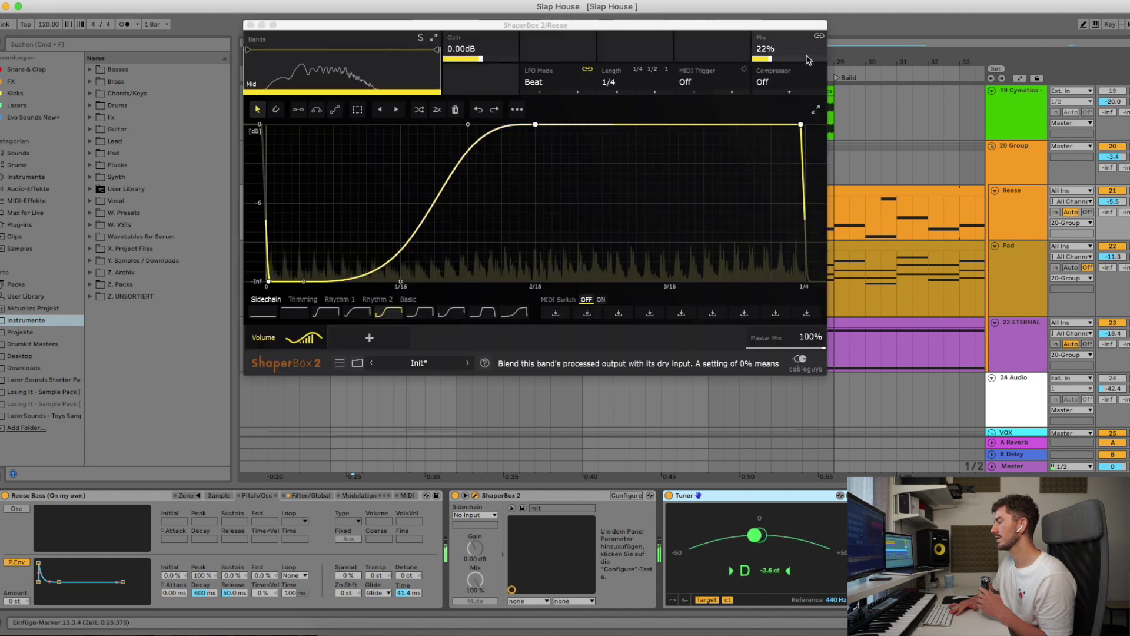
left_click(250, 25)
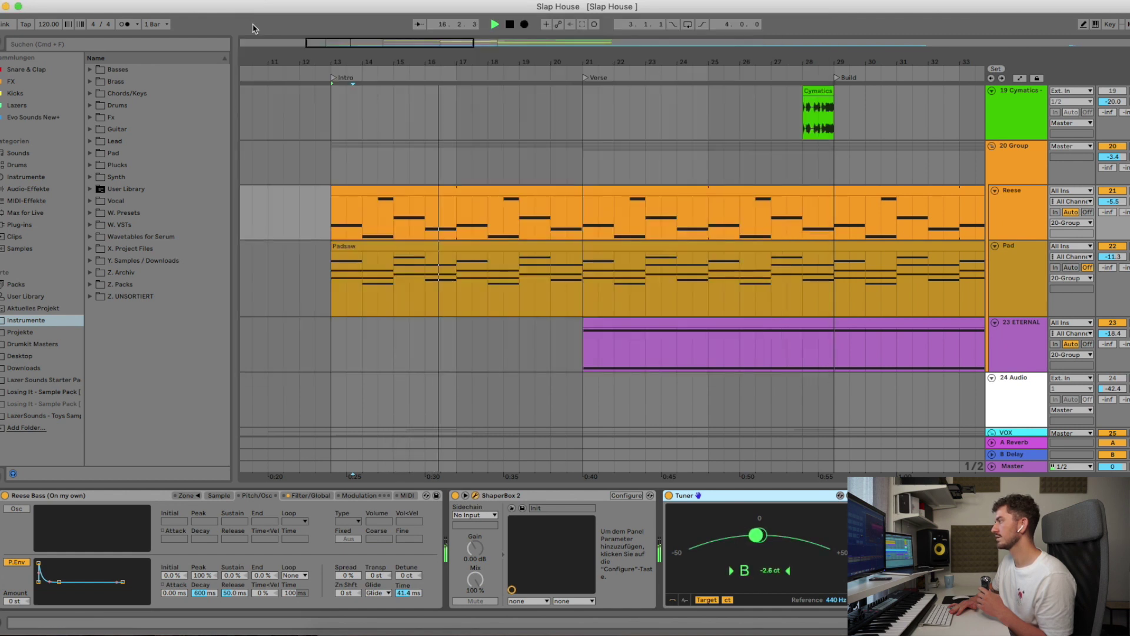
key("space")
Set the band mix of ShaperBox 2 on the Pad track to 56%, listen to it and close the plug-in window
left_click(1013, 253)
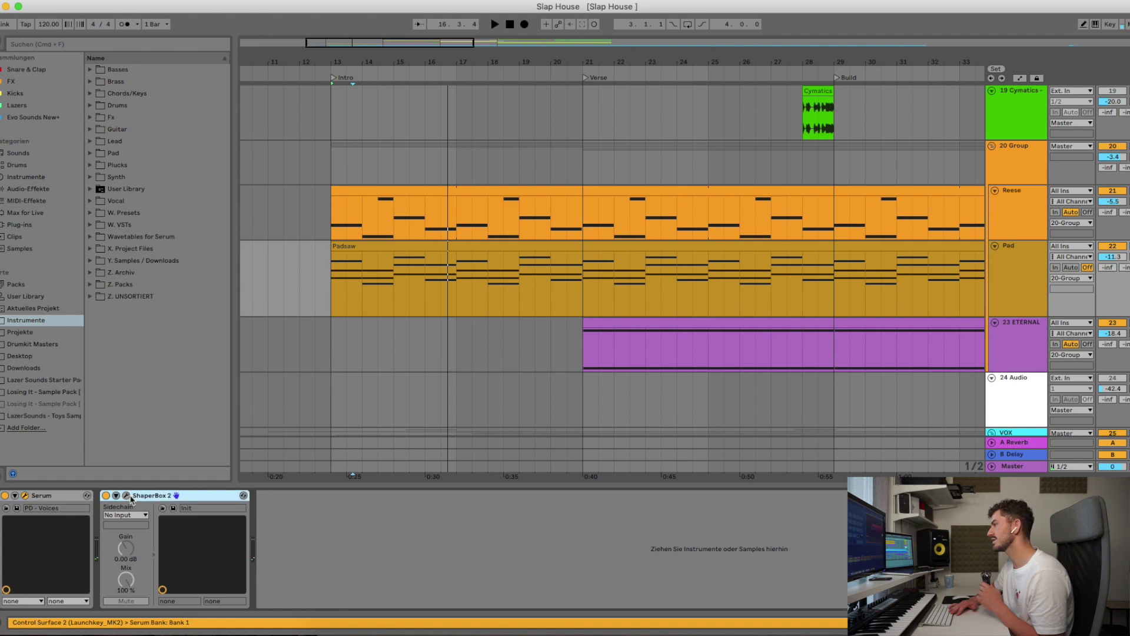
left_click(126, 495)
left_click_drag(805, 64, 805, 80)
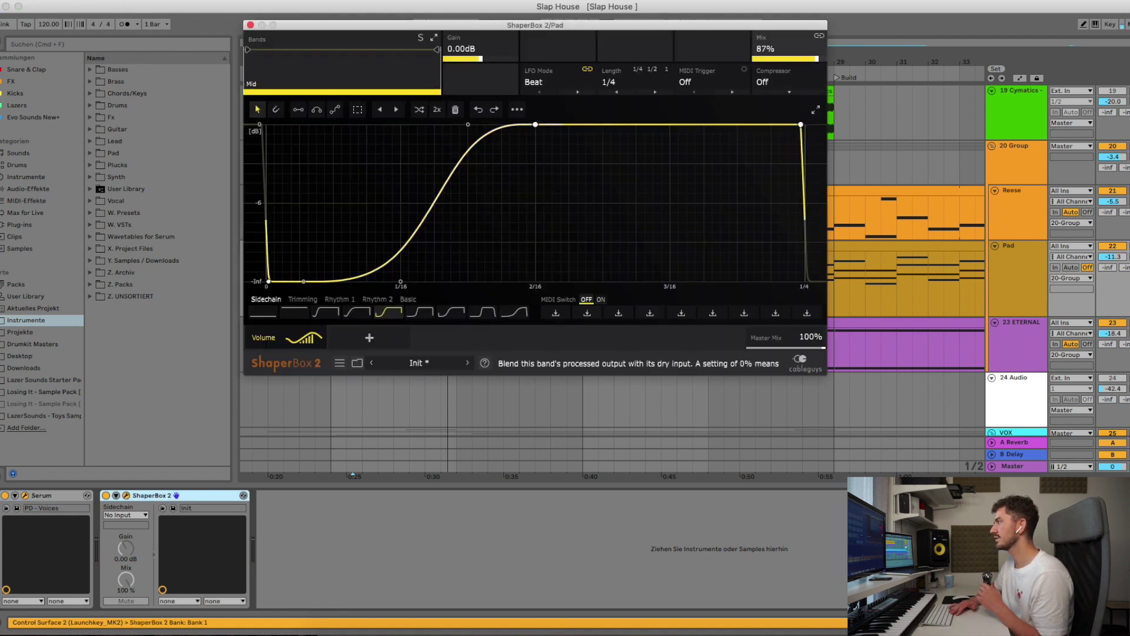
key("space")
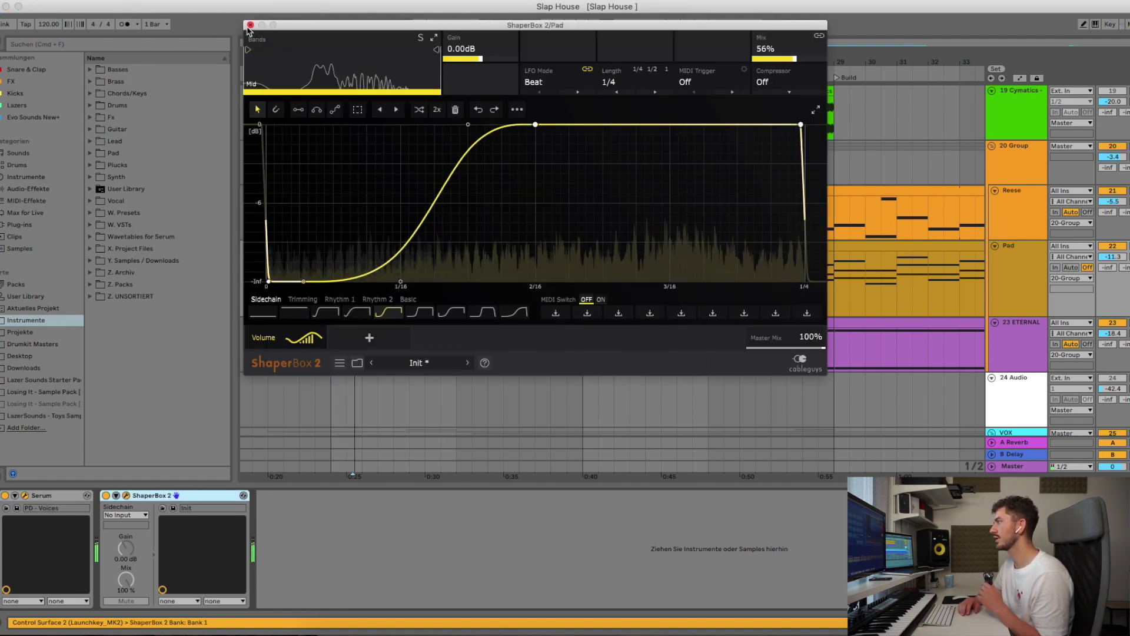
key("super+alt+p")
Audition the KSHMR down sweeps and place KSHMR Sweep Down 04.wav on the 31 Audio track at the start of the Intro
scroll(393, 248, "up", 2)
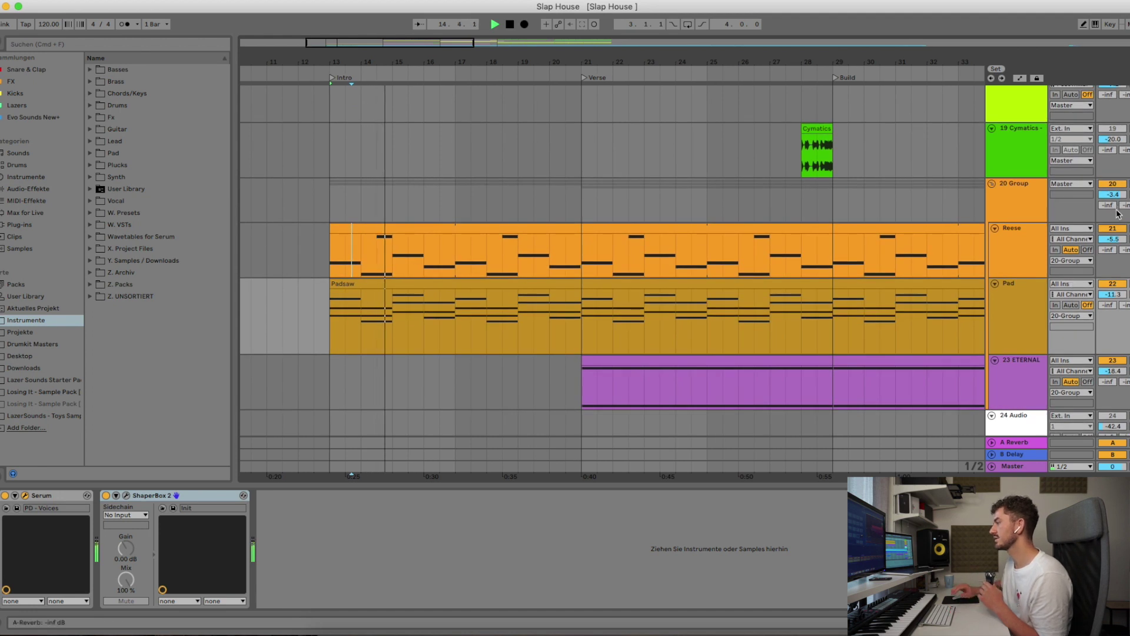
scroll(800, 319, "up", 5)
scroll(738, 331, "up", 3)
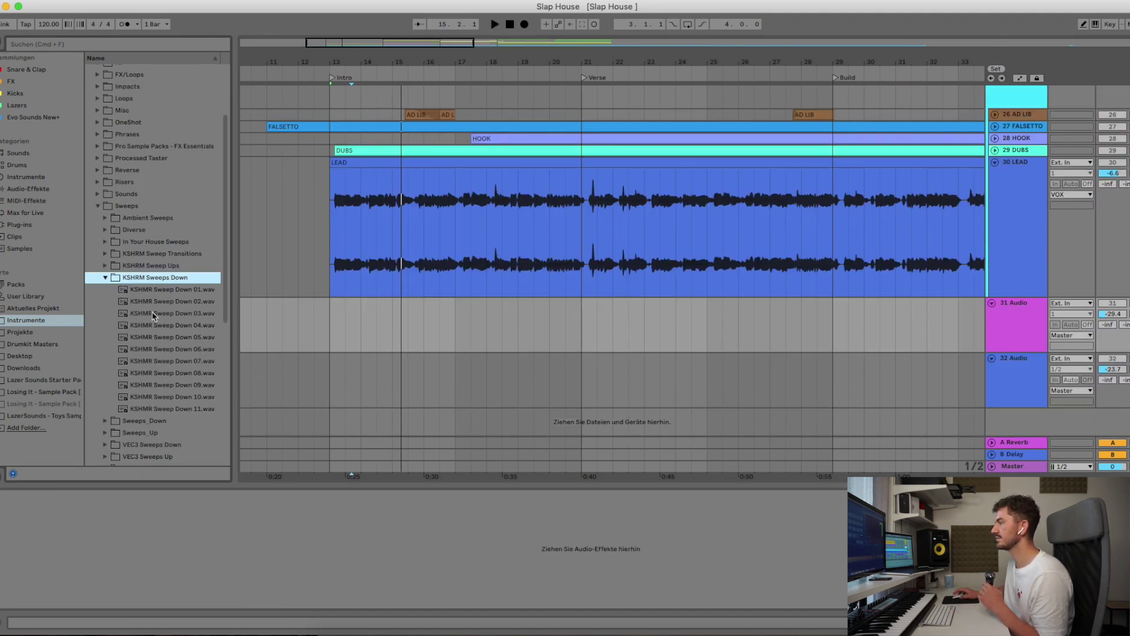
left_click(169, 325)
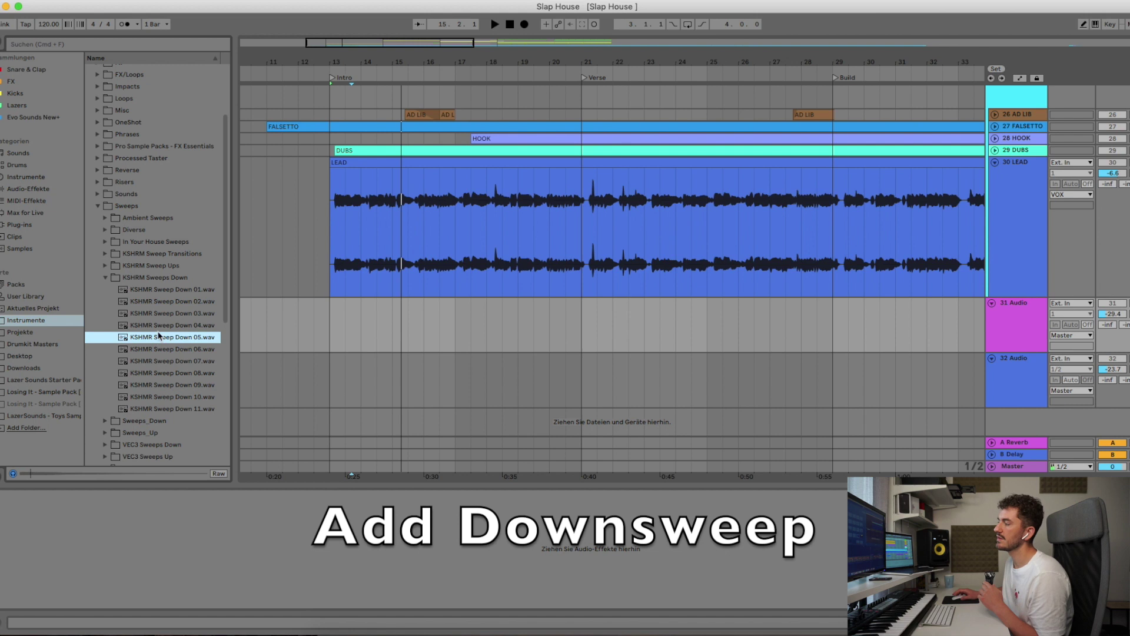
left_click_drag(147, 326, 323, 340)
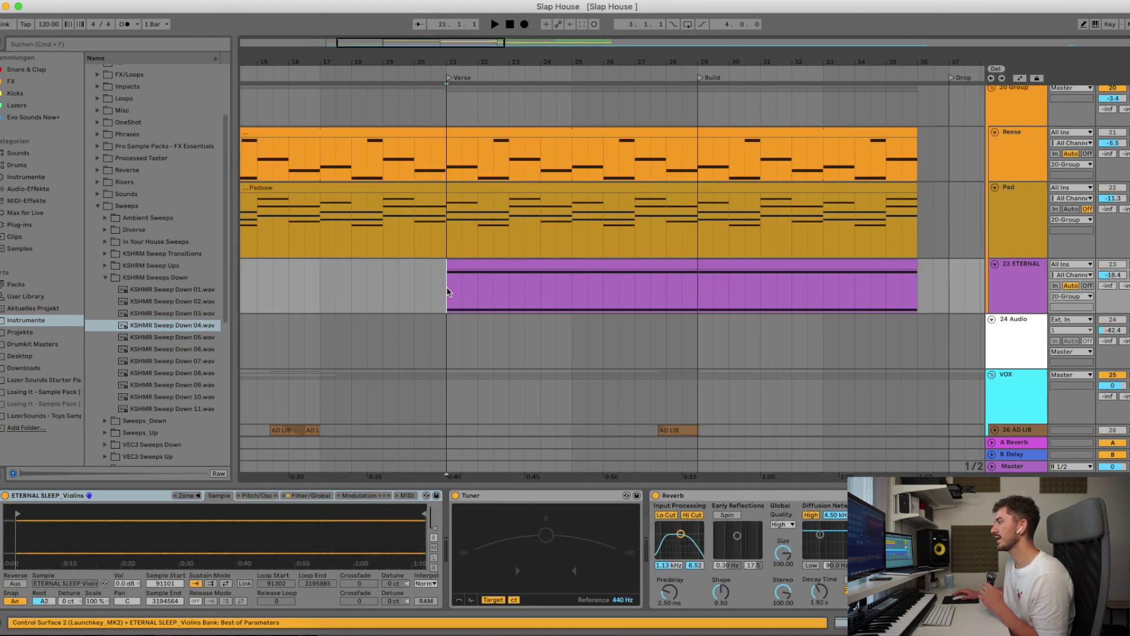
Play the verse and examine the notes of the Pad track's Padsaw clip
key("space")
scroll(545, 568, "right", 2)
key("space")
double_click(460, 187)
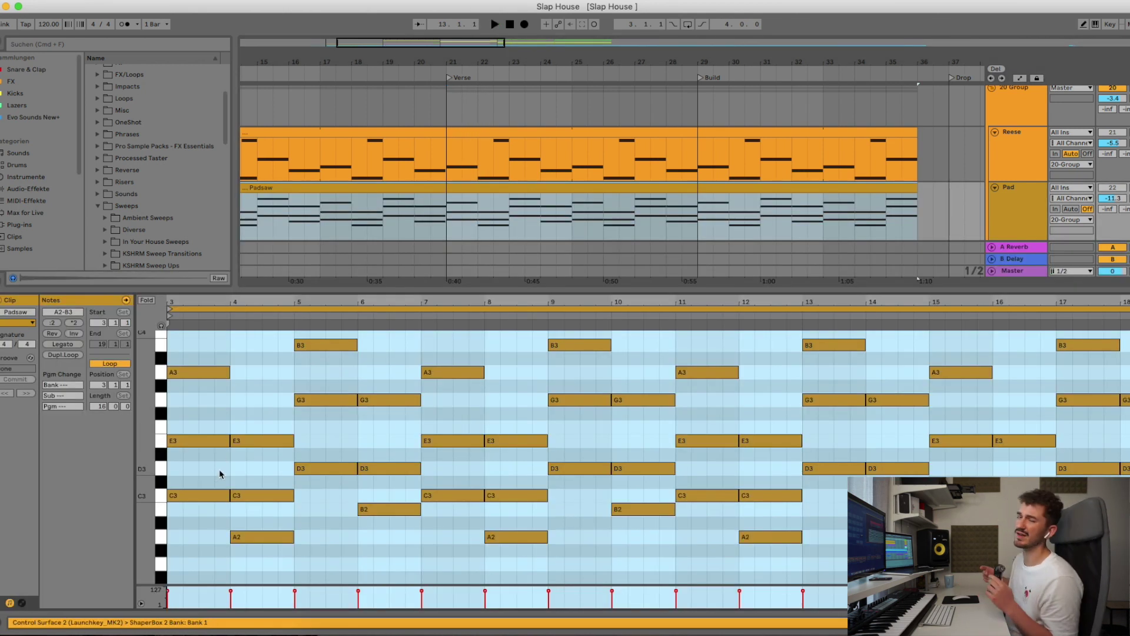
scroll(458, 183, "down", 3)
Open the ETERNAL violins clip in the verse, deactivate its lower A3 note and listen to the result
left_click(462, 181)
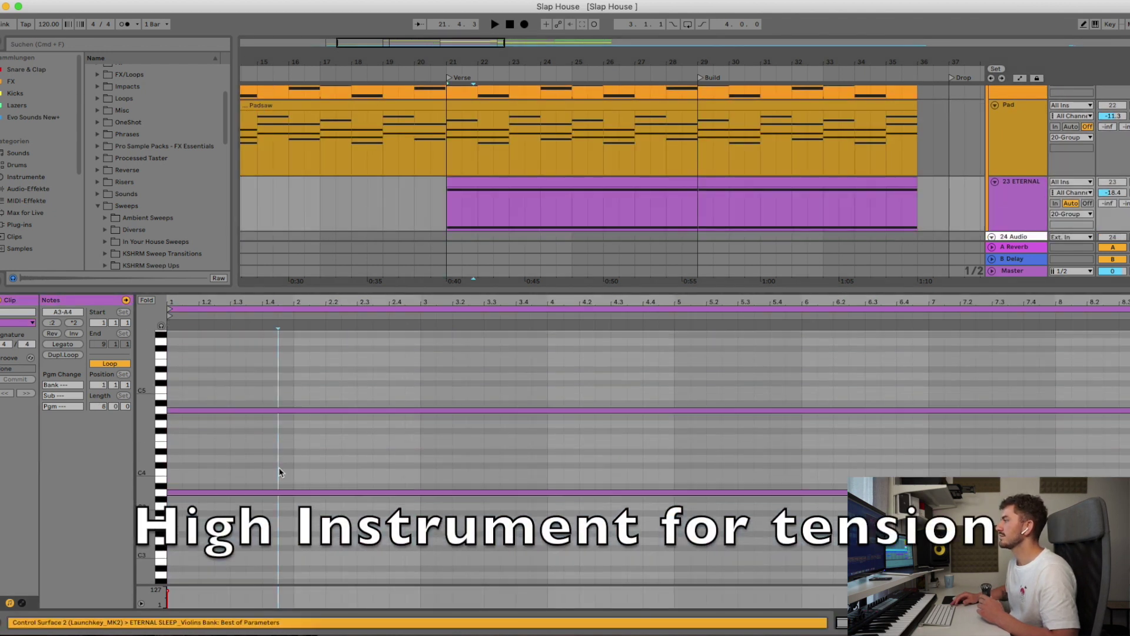
key("space")
scroll(377, 436, "down", 1)
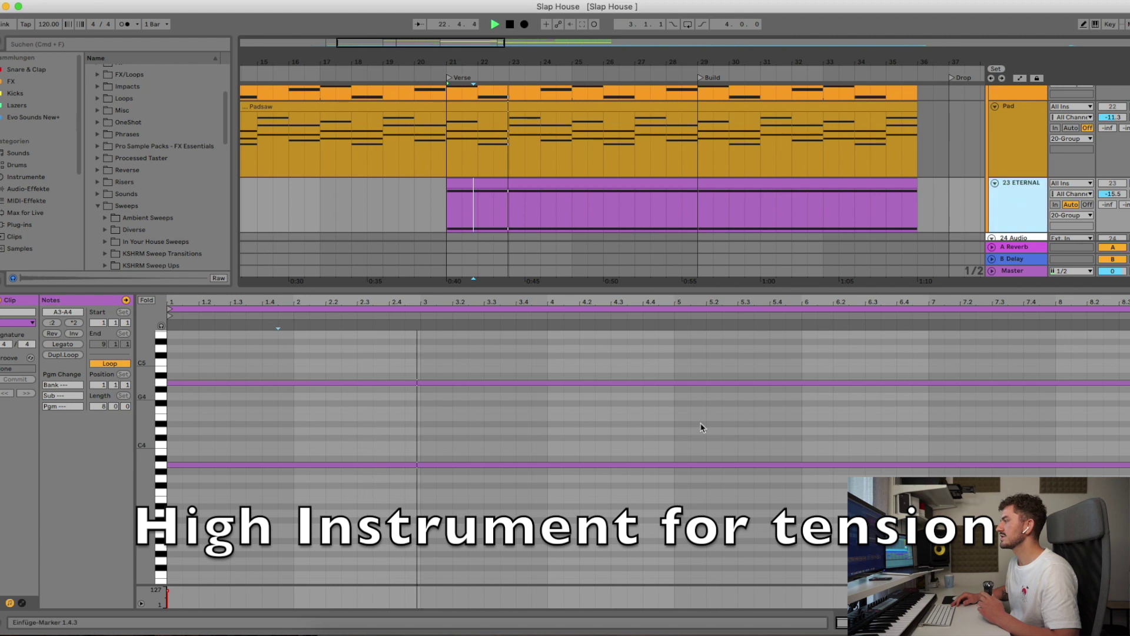
left_click(676, 464)
key("0")
key("space")
key("space")
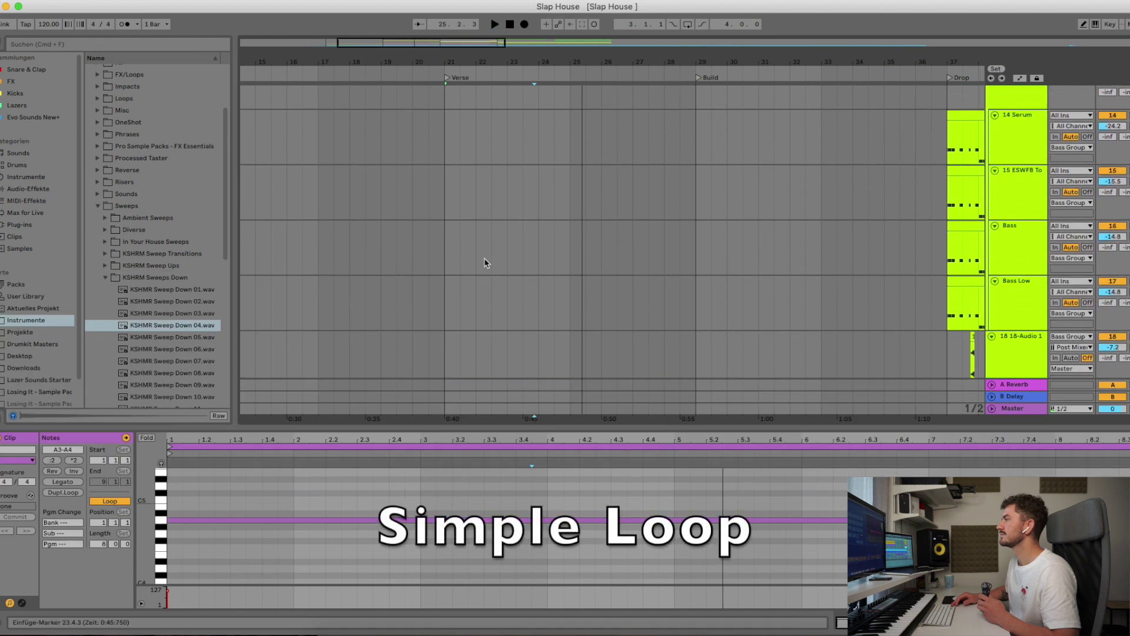
Open and play the KSHMR Shaker Loops 128 05 clip in the verse, and enlarge its track's height
scroll(484, 263, "up", 10)
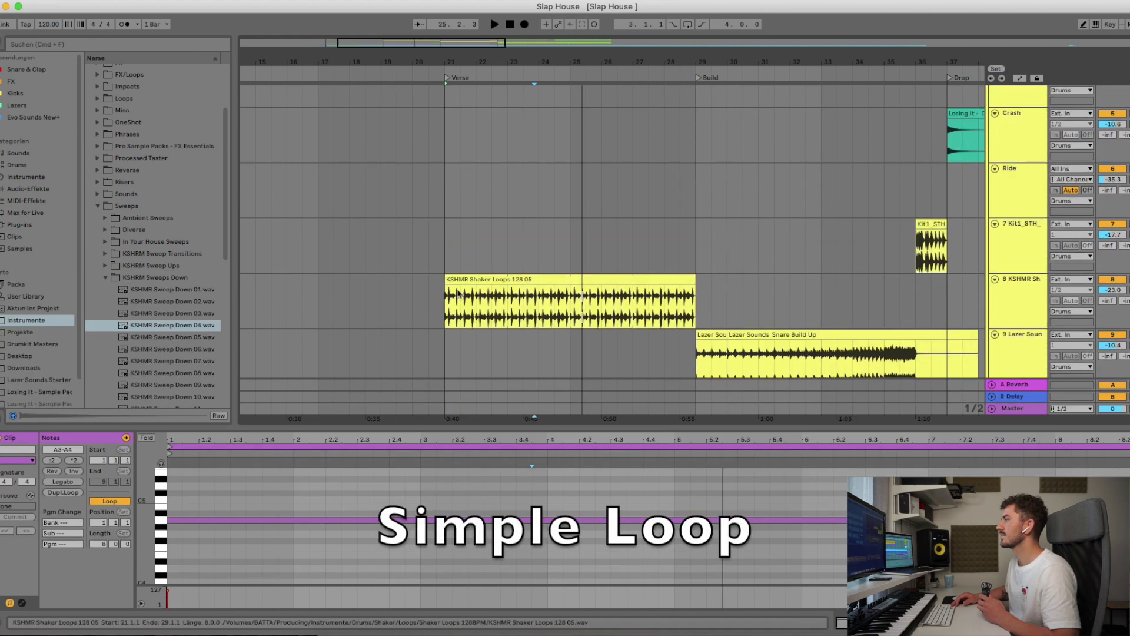
left_click(485, 280)
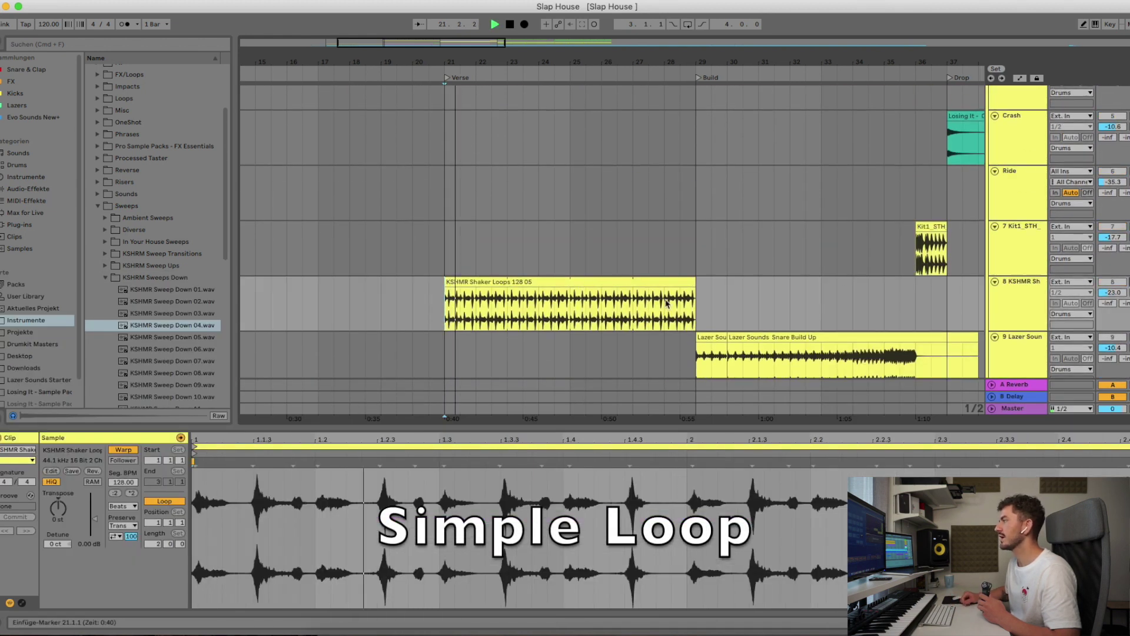
scroll(1011, 353, "down", 3)
left_click_drag(1011, 256, 1013, 321)
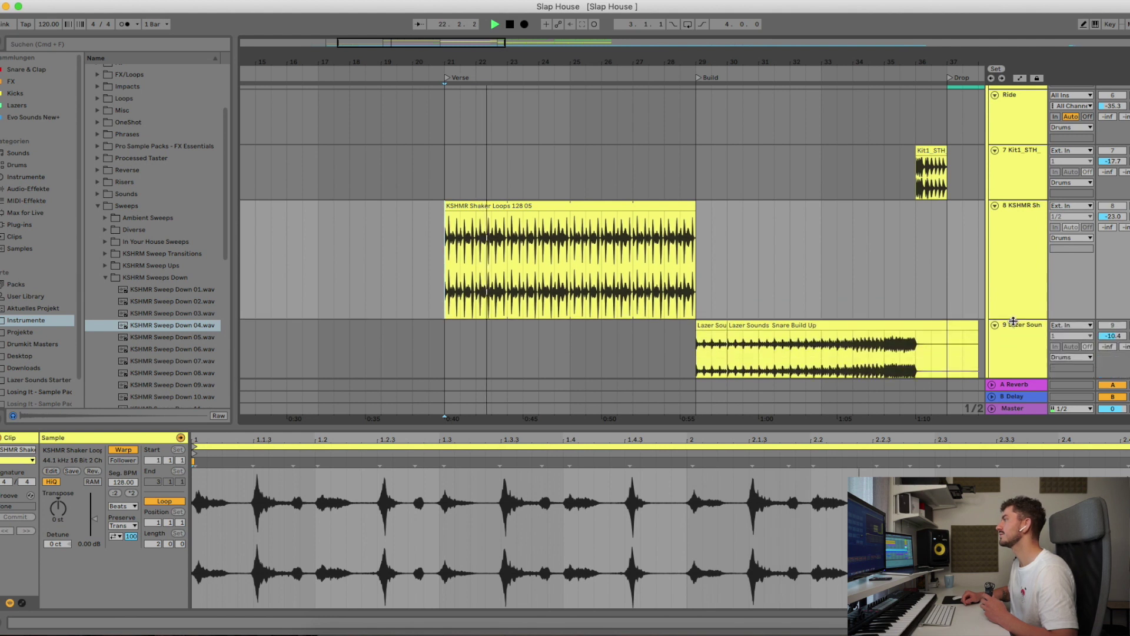
key("space")
Examine the verse kick clip's notes and the Kick track's EQ Eight low-pass filtering while playing the verse
scroll(765, 312, "up", 5)
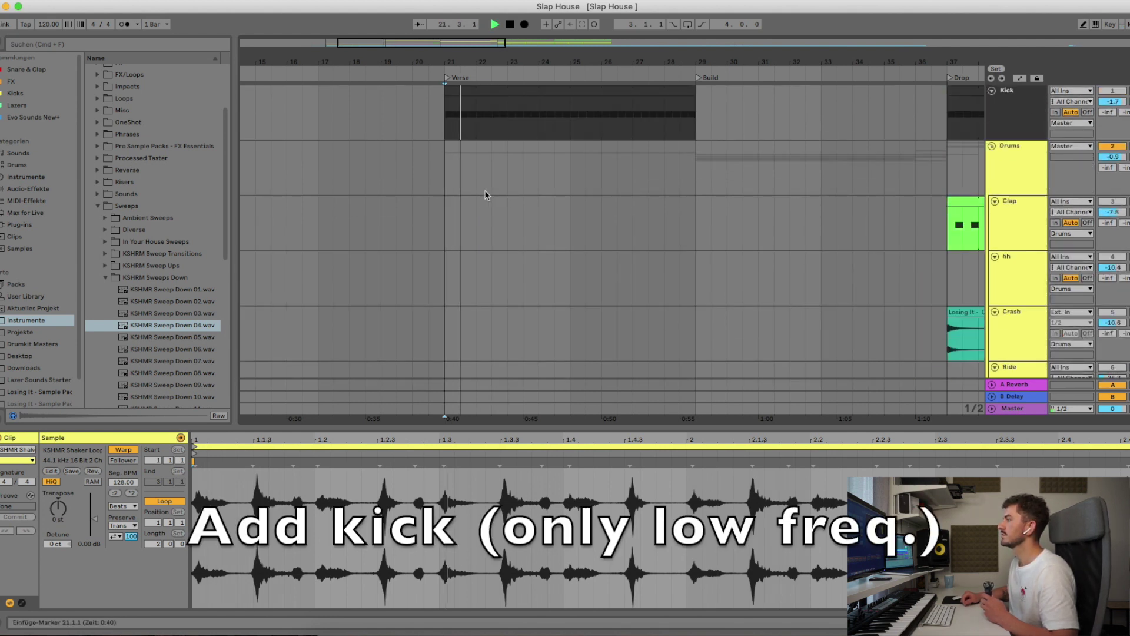
left_click(499, 90)
left_click(327, 569)
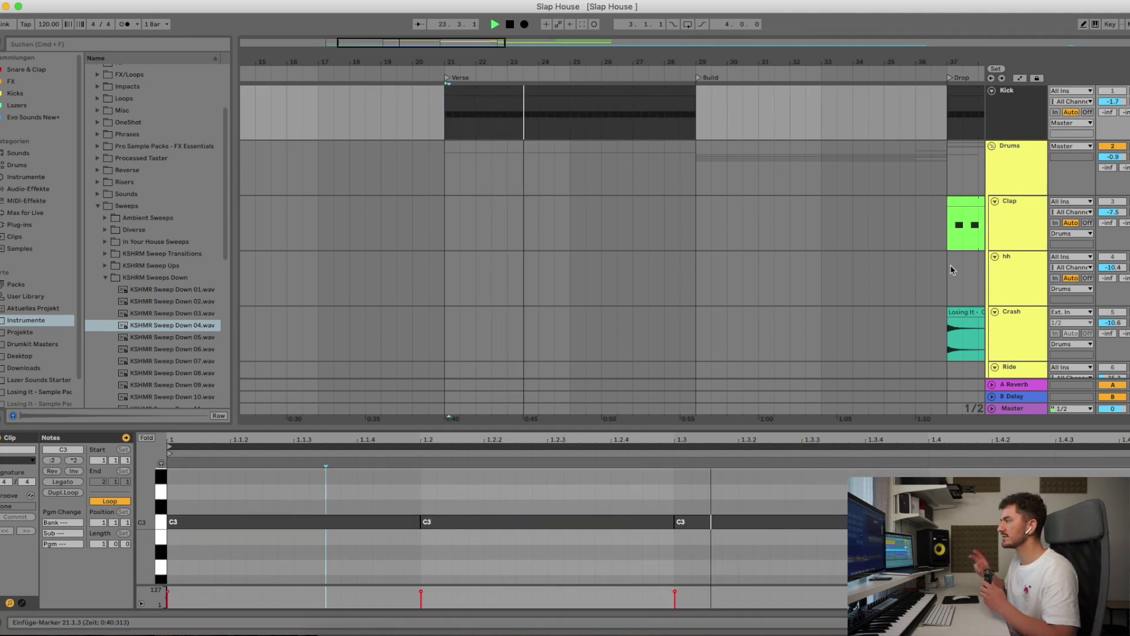
left_click(1020, 104)
key("space")
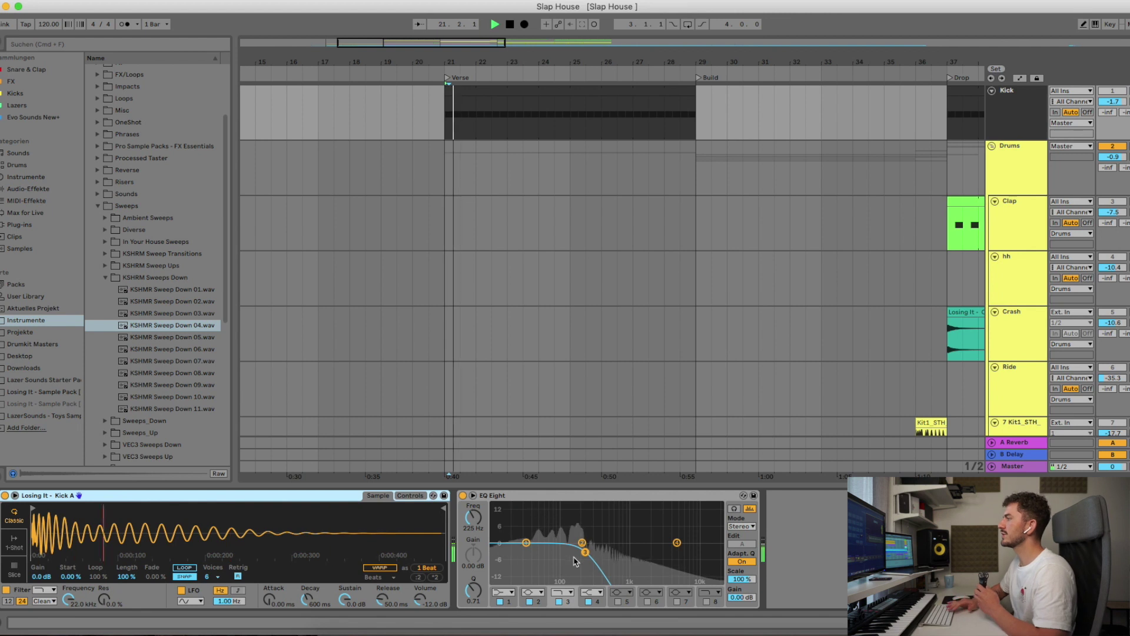
key("space")
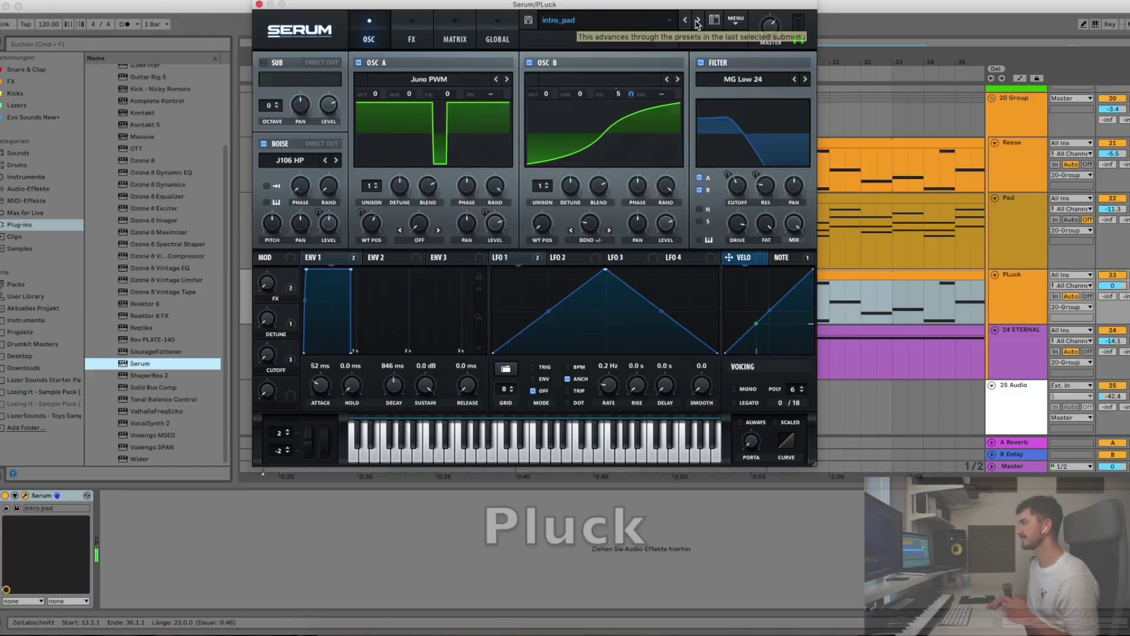
Load the intro_pluck preset in the PLuck track's Serum and close the plug-in window
left_click(699, 21)
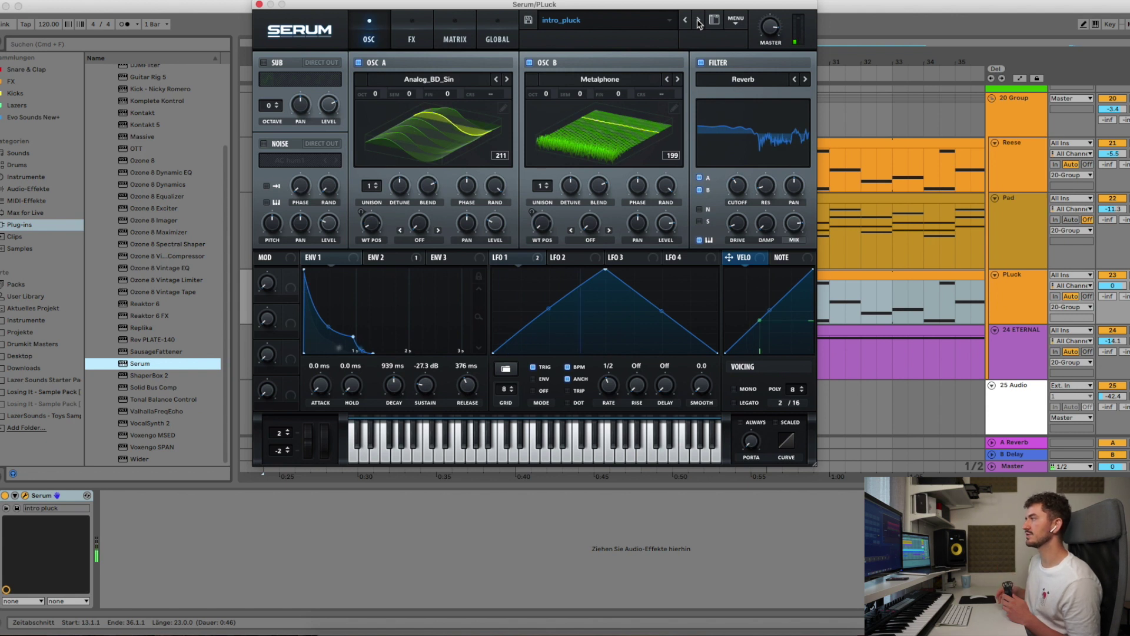
key("super+alt+p")
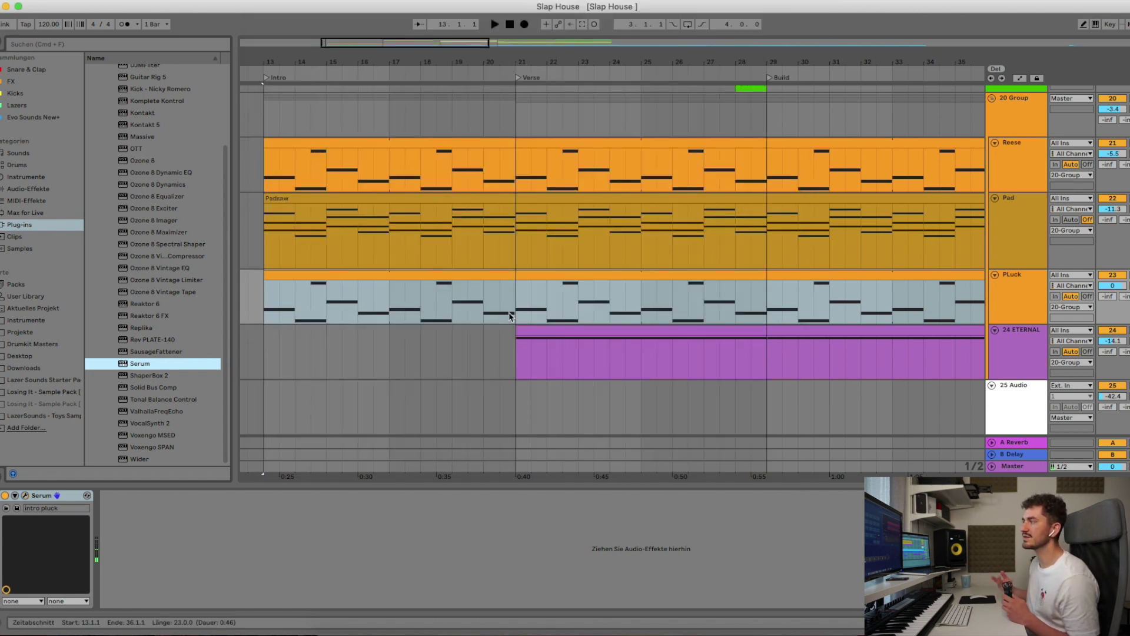
Open the PLuck clip and replace its long opening C note with two shorter C notes in bar 1
double_click(277, 276)
left_click(303, 596)
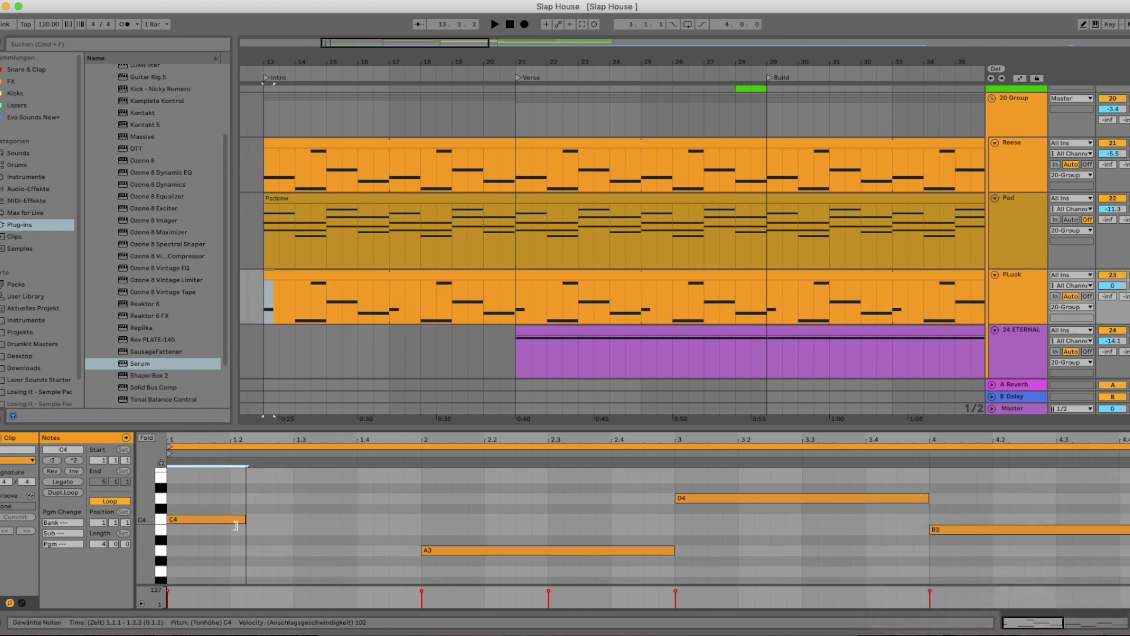
double_click(316, 513)
left_click_drag(322, 514, 280, 516)
Rewrite bar 2 of the PLuck clip as two short A notes and a one-beat G at 2.4, and rework the D note in bar 3
left_click_drag(671, 545, 483, 544)
left_click_drag(461, 545, 556, 546)
left_click_drag(576, 545, 544, 544)
left_click_drag(520, 546, 578, 545)
key("Delete")
scroll(586, 545, "up", 5)
scroll(565, 529, "down", 3)
left_click_drag(509, 493, 571, 495)
scroll(578, 524, "right", 3)
scroll(530, 535, "left", 4)
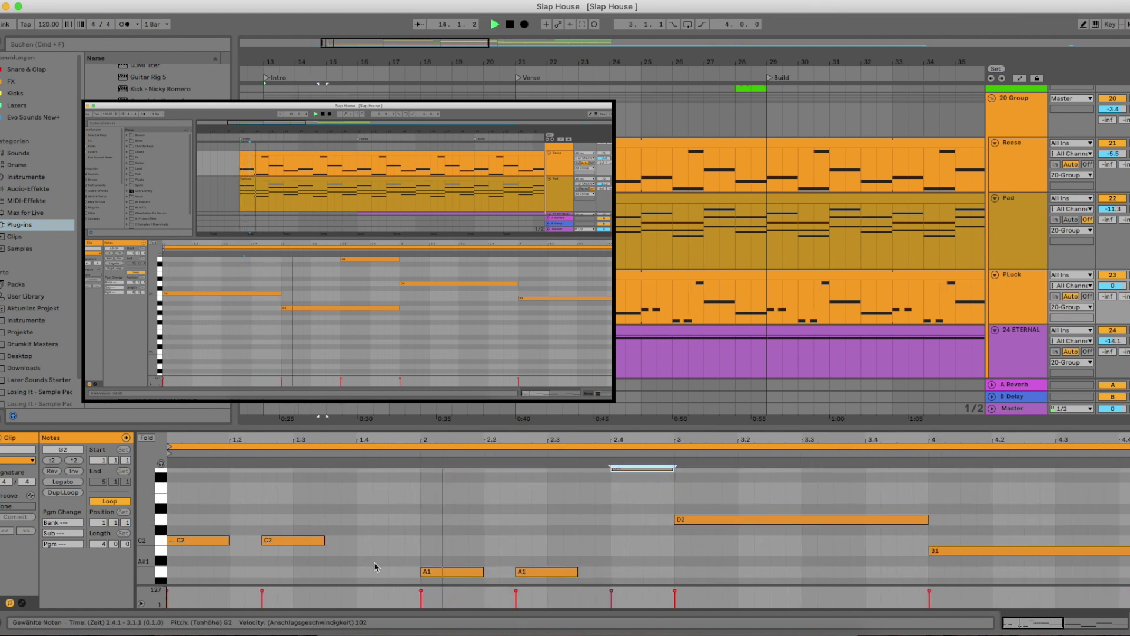
left_click_drag(1060, 500, 928, 522)
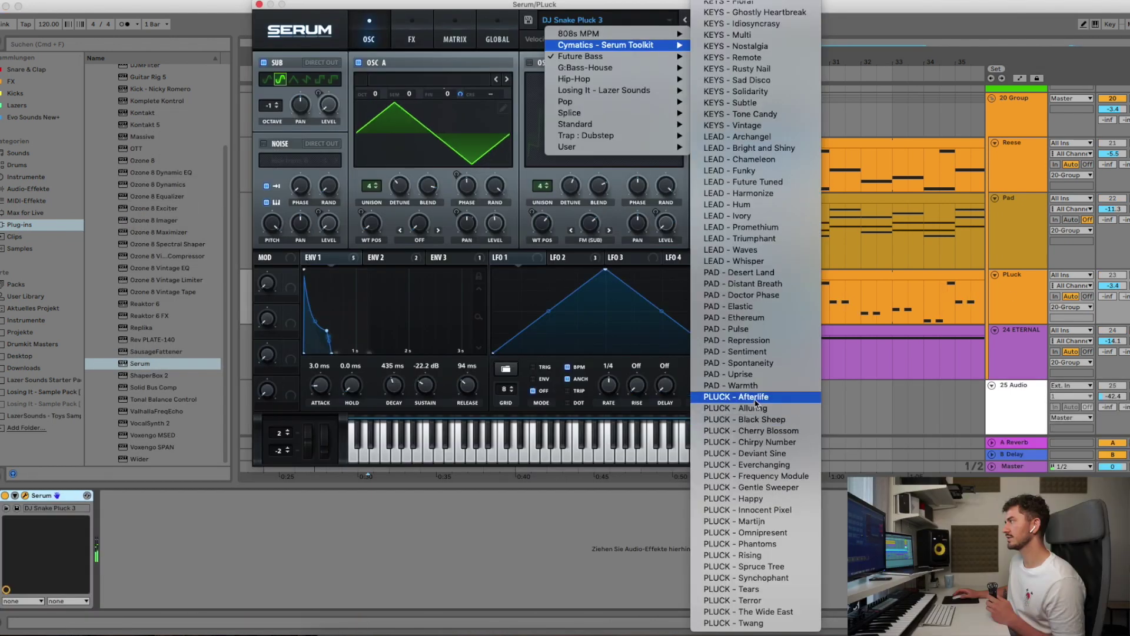
Load the Cymatics preset PLUCK - Afterlife in the PLuck track's Serum and set the track's volume to -4.9 dB
left_click(756, 398)
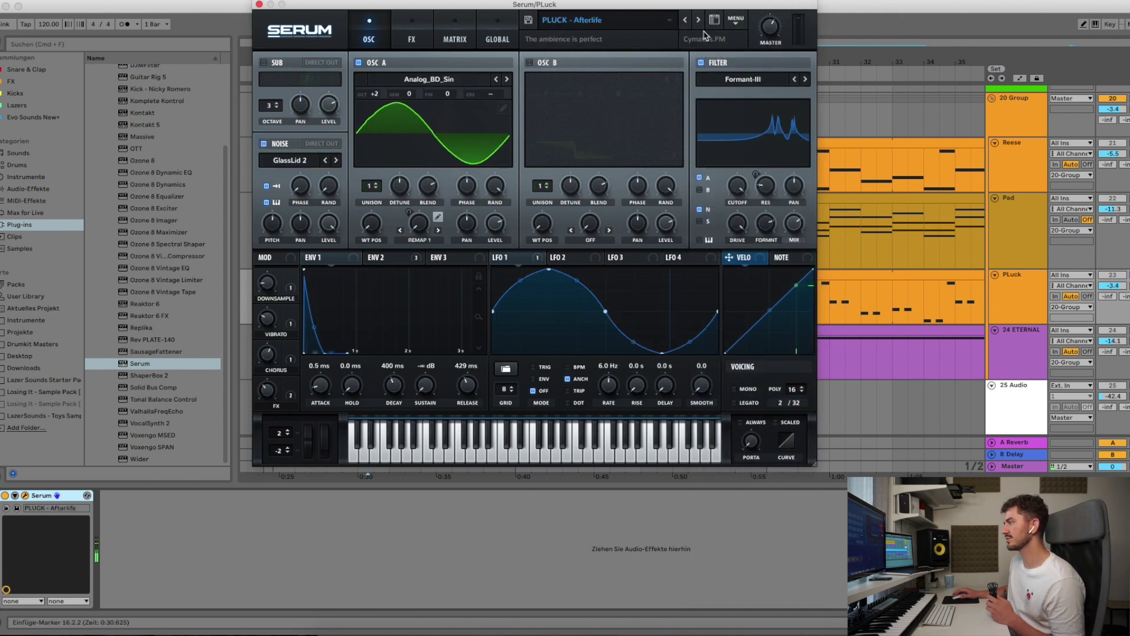
left_click(1129, 275)
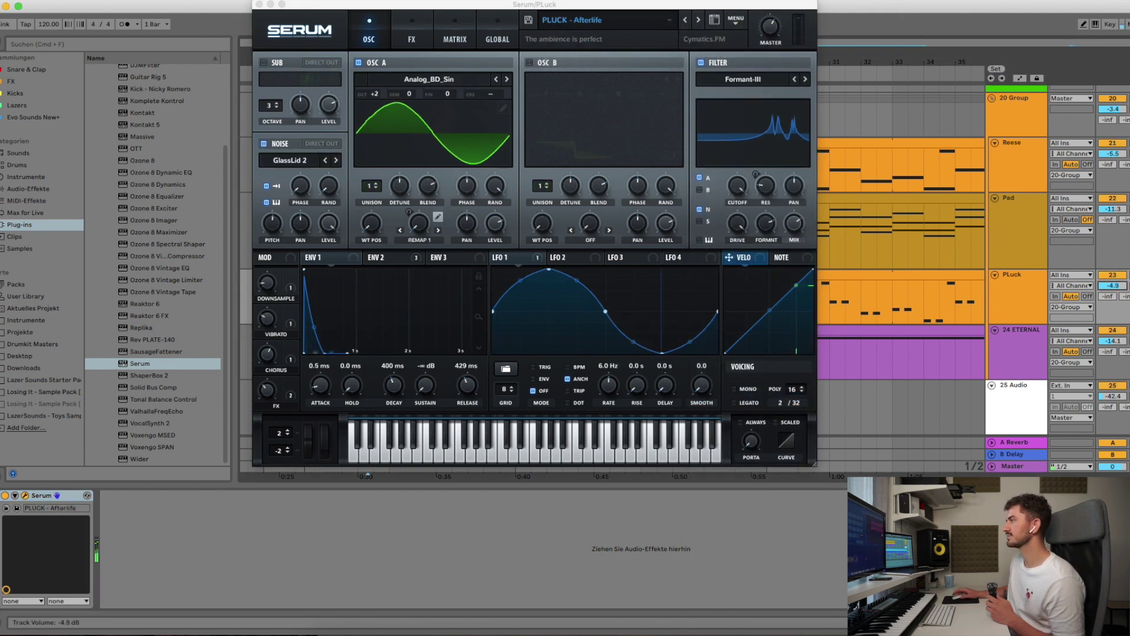
Add an EQ Eight to the PLuck track and turn band 1 into a low cut at 177 Hz
left_click(258, 4)
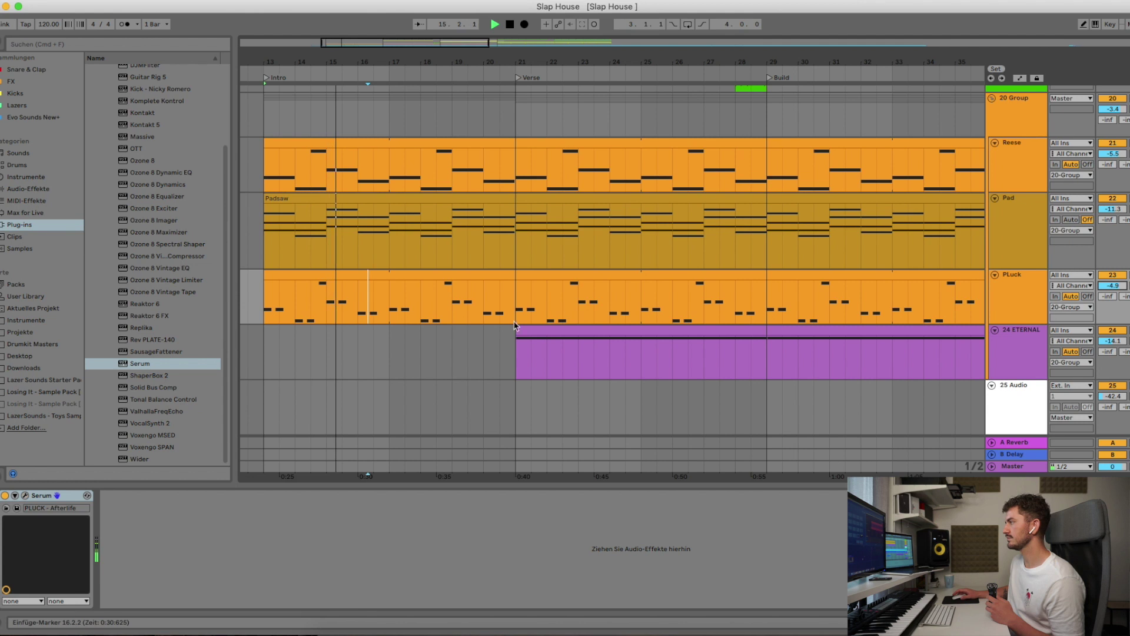
scroll(544, 326, "left", 2)
scroll(544, 325, "down", 1)
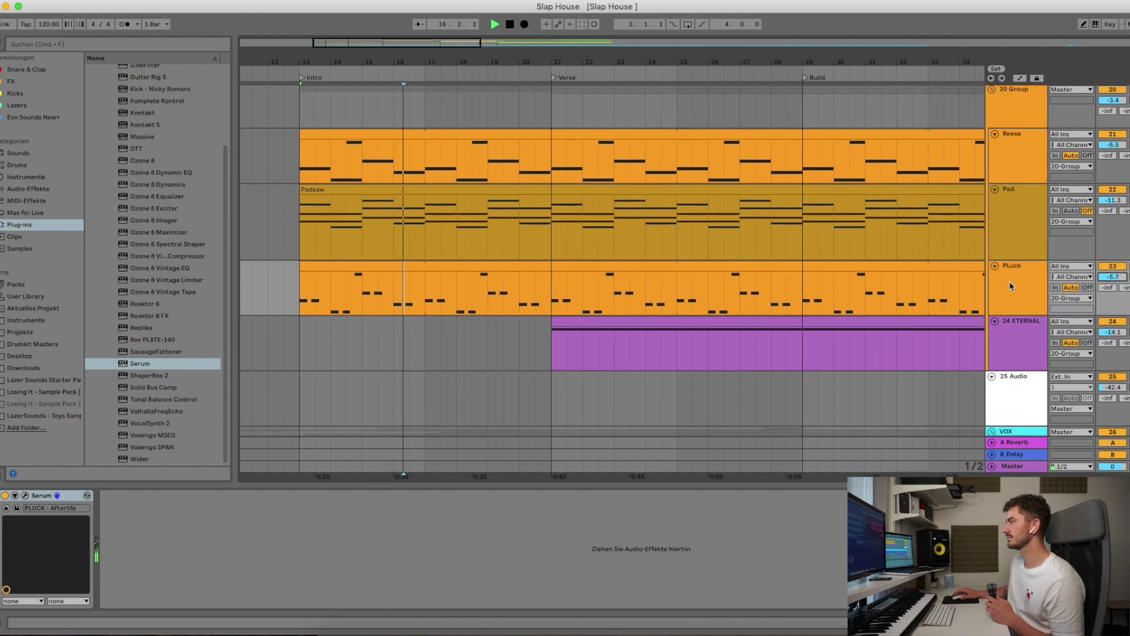
left_click(64, 189)
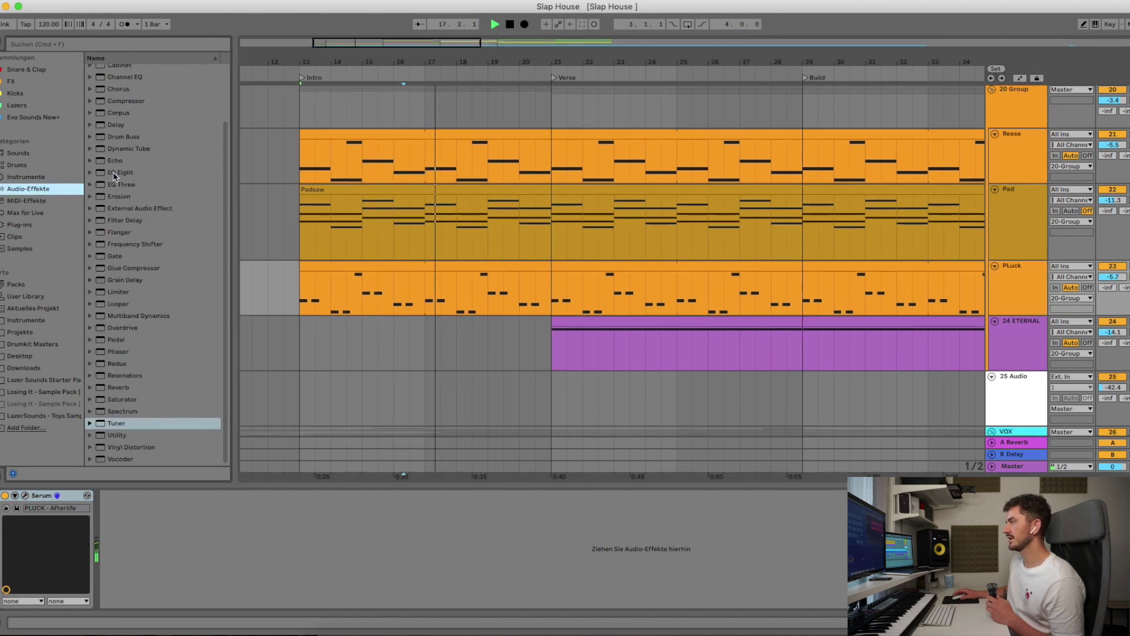
double_click(115, 175)
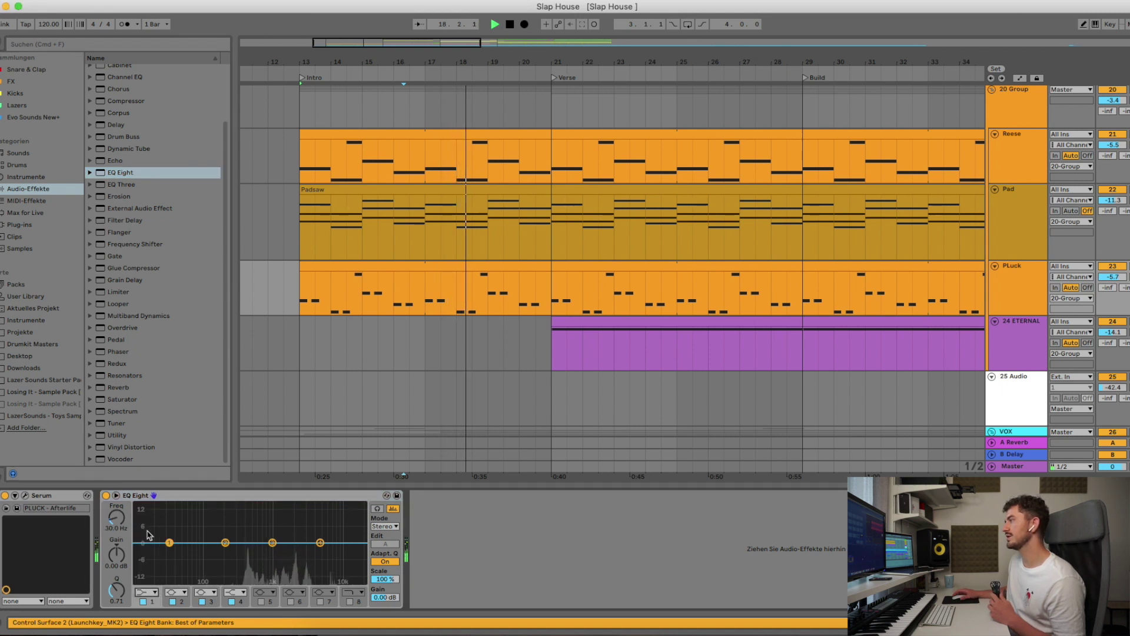
left_click(149, 592)
left_click(148, 530)
left_click_drag(118, 519, 118, 494)
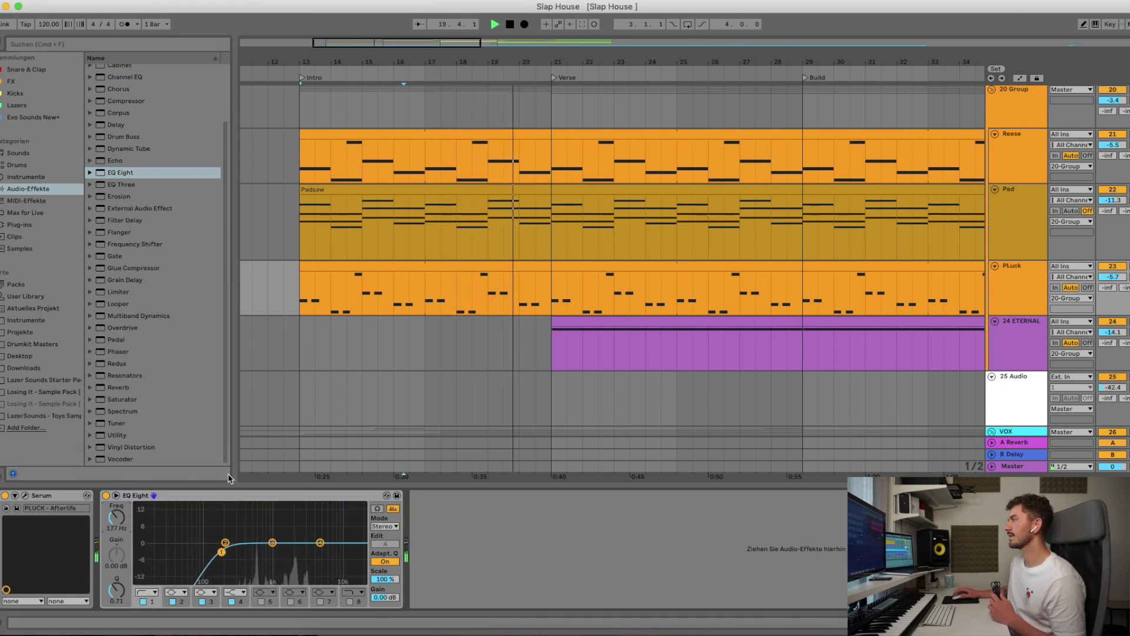
Automate the PLuck EQ Eight's band 1 frequency to rise from the Build marker at bar 29 to the clip's end at bar 36
left_click(1031, 150)
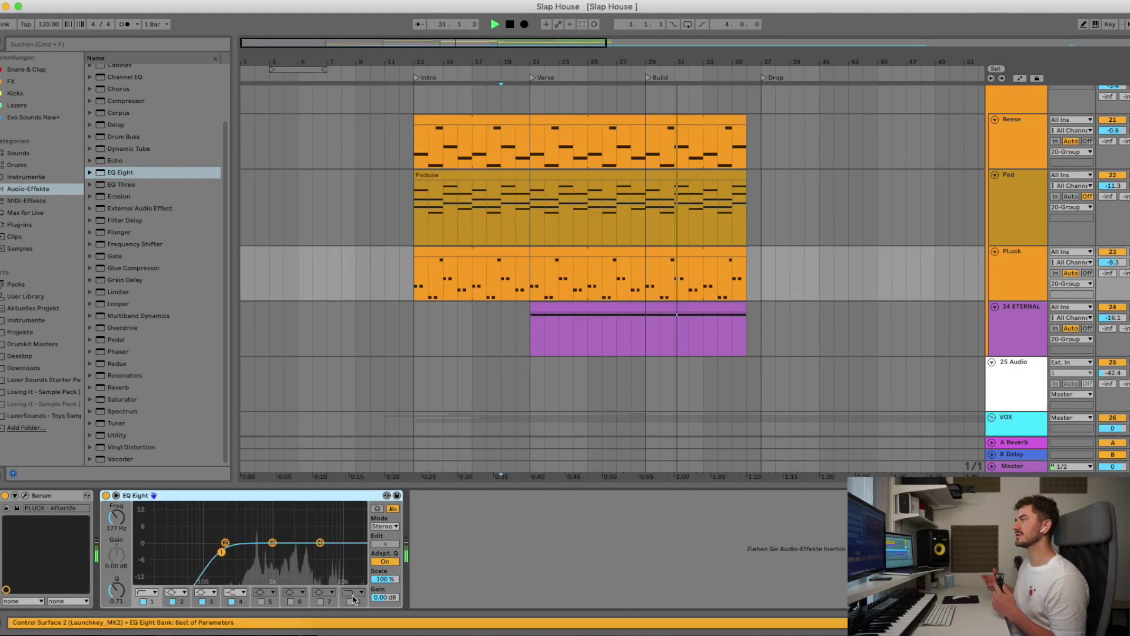
key("a")
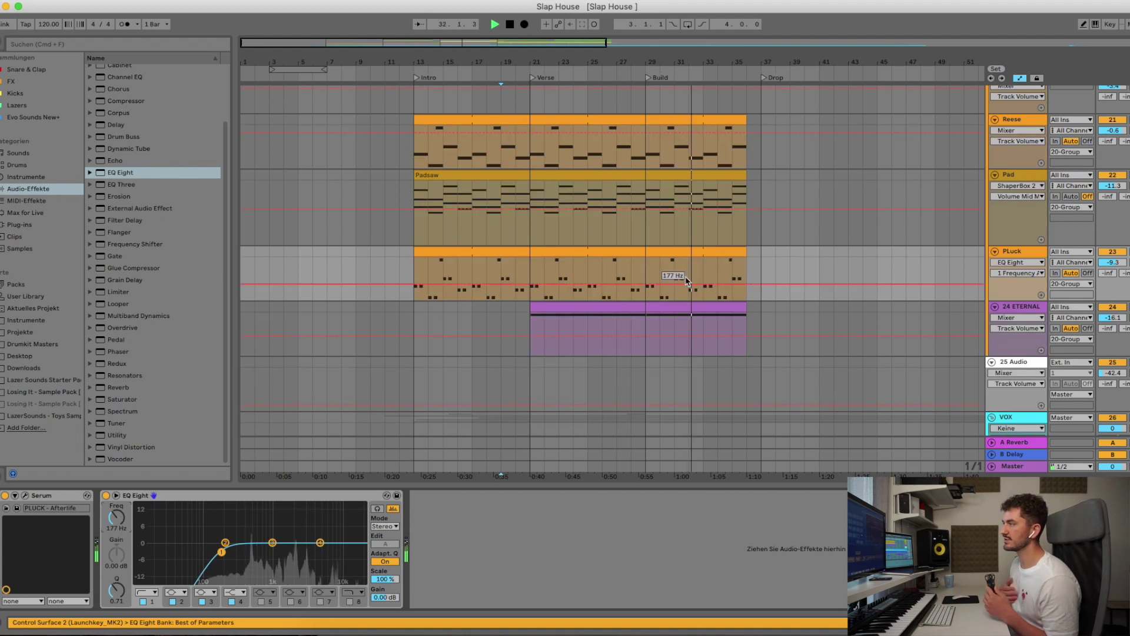
key("space")
left_click_drag(747, 266, 747, 260)
key("space")
left_click(690, 234)
key("space")
key("space")
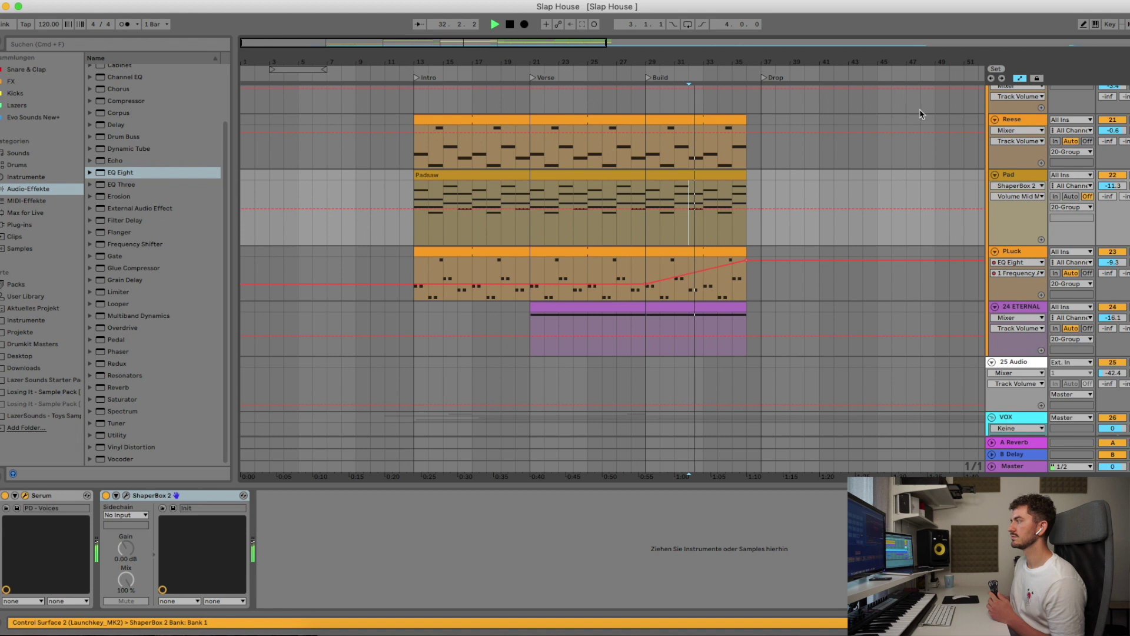
Look over the device chain on the Reese track
left_click(1014, 121)
scroll(734, 557, "right", 2)
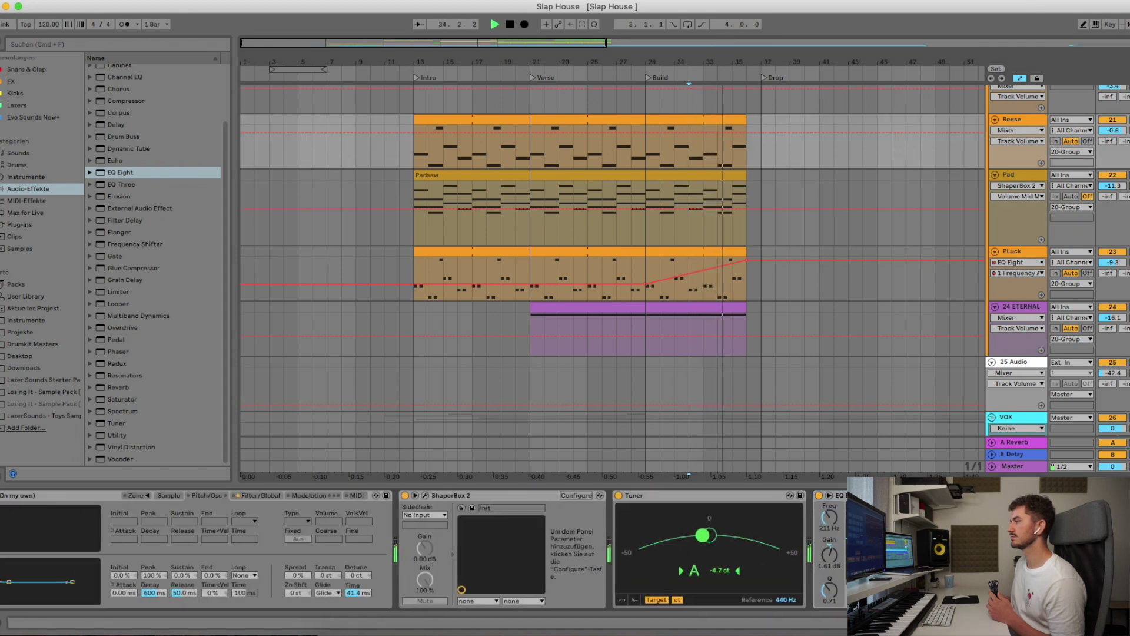
scroll(934, 152, "right", 5)
scroll(850, 253, "up", 1)
scroll(697, 261, "left", 4)
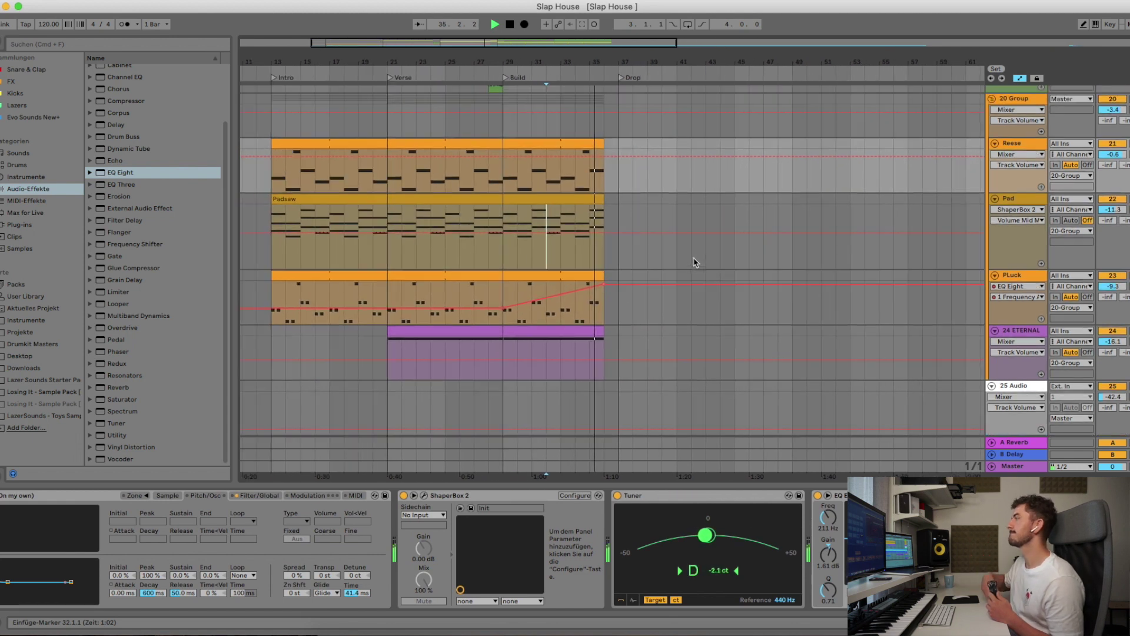
Place the H2Sv1 Uplifter+Downlifter sample on track 33 from bar 17 and set that track's volume to -23.4 dB
scroll(684, 275, "up", 2)
scroll(686, 278, "left", 2)
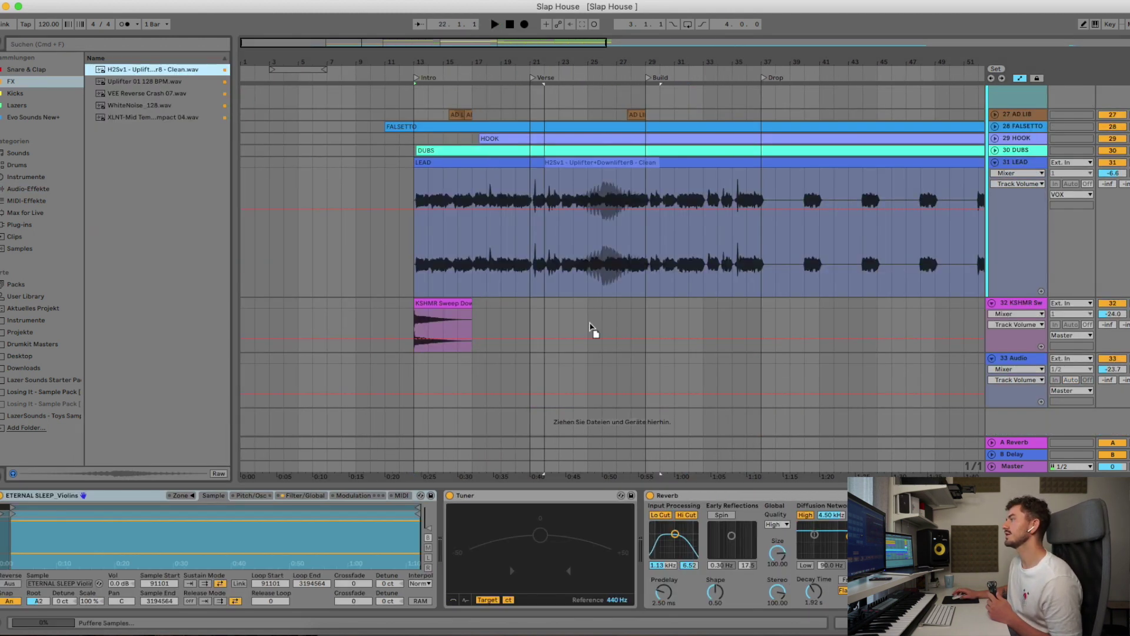
left_click_drag(595, 330, 473, 393)
left_click(501, 377)
key("space")
left_click_drag(1114, 363, 1114, 379)
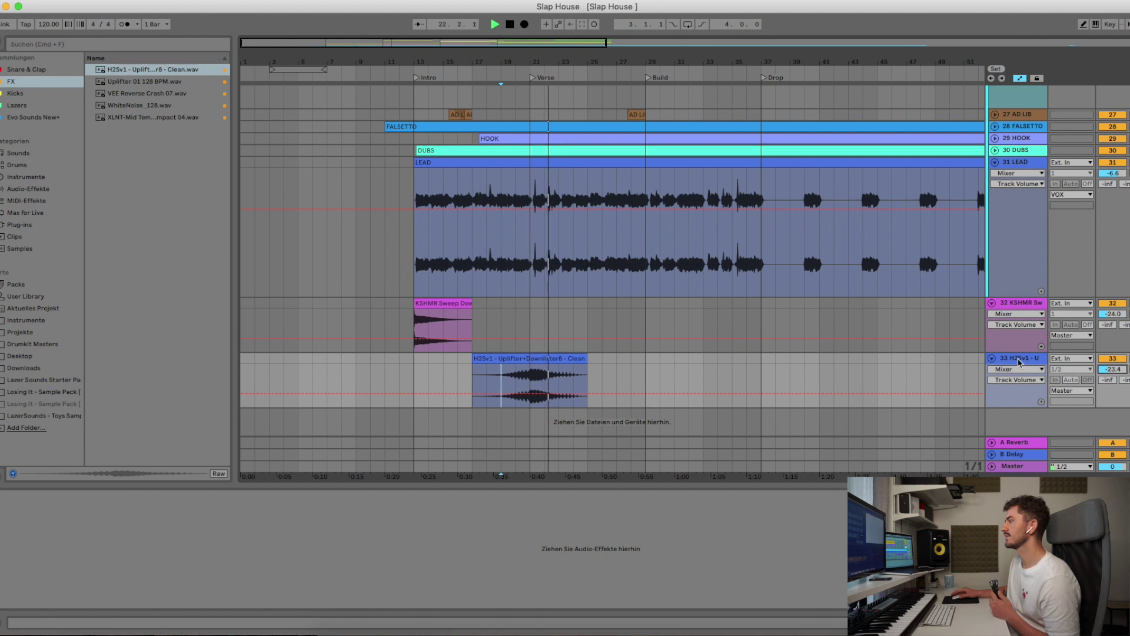
key("super+r")
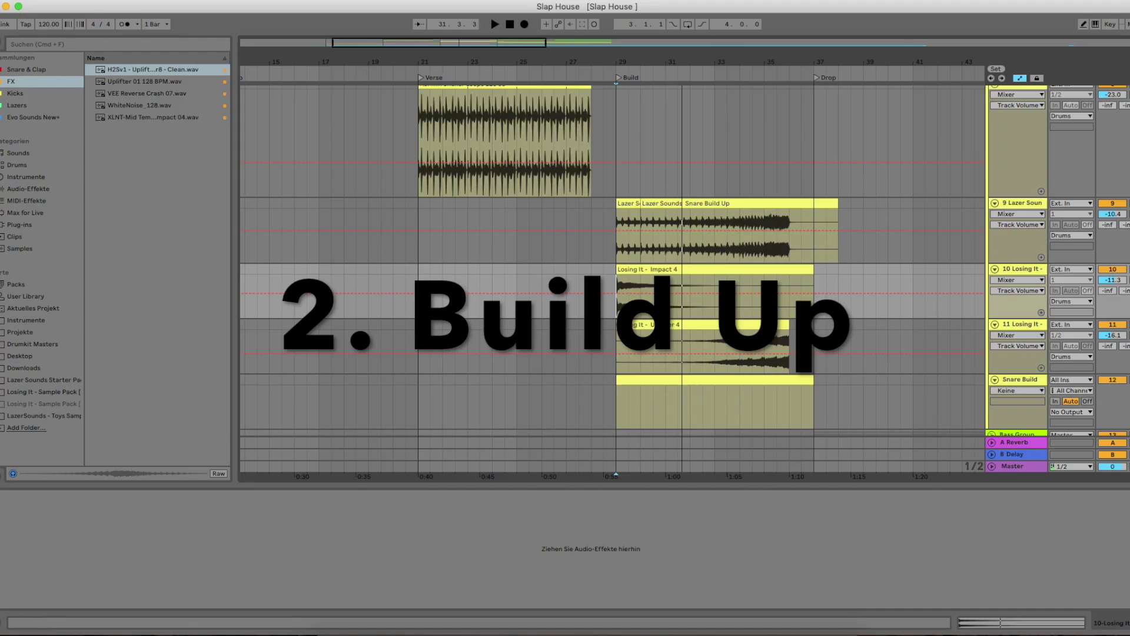
Play through the Build section's Snare Build Up, Impact 4 and Uplifter 4 clips
scroll(540, 297, "right", 3)
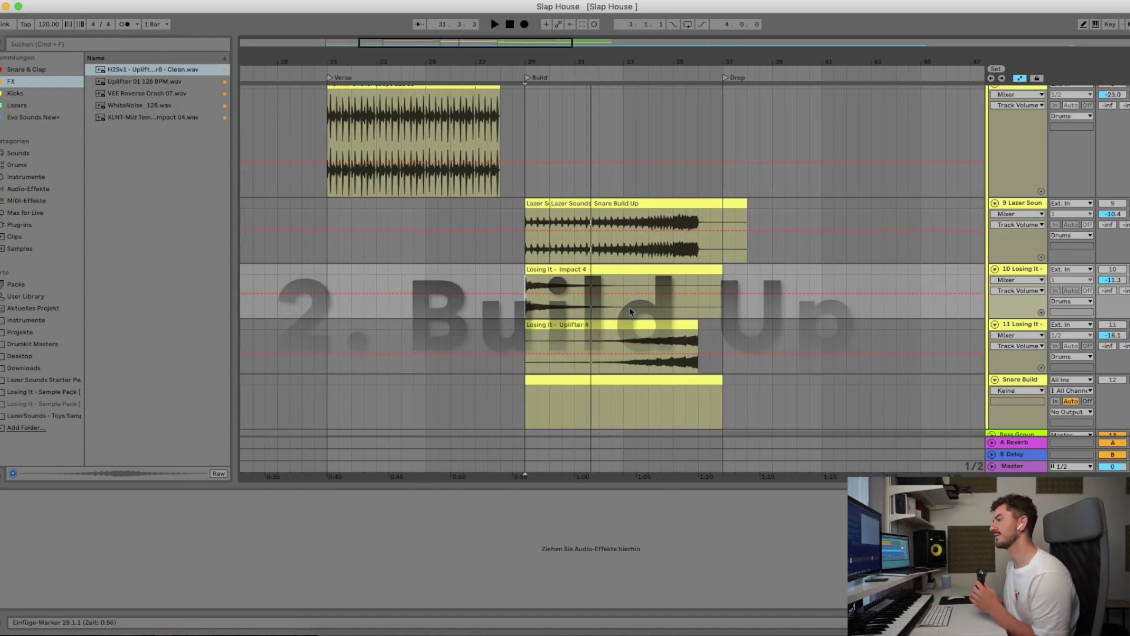
left_click(523, 247)
key("space")
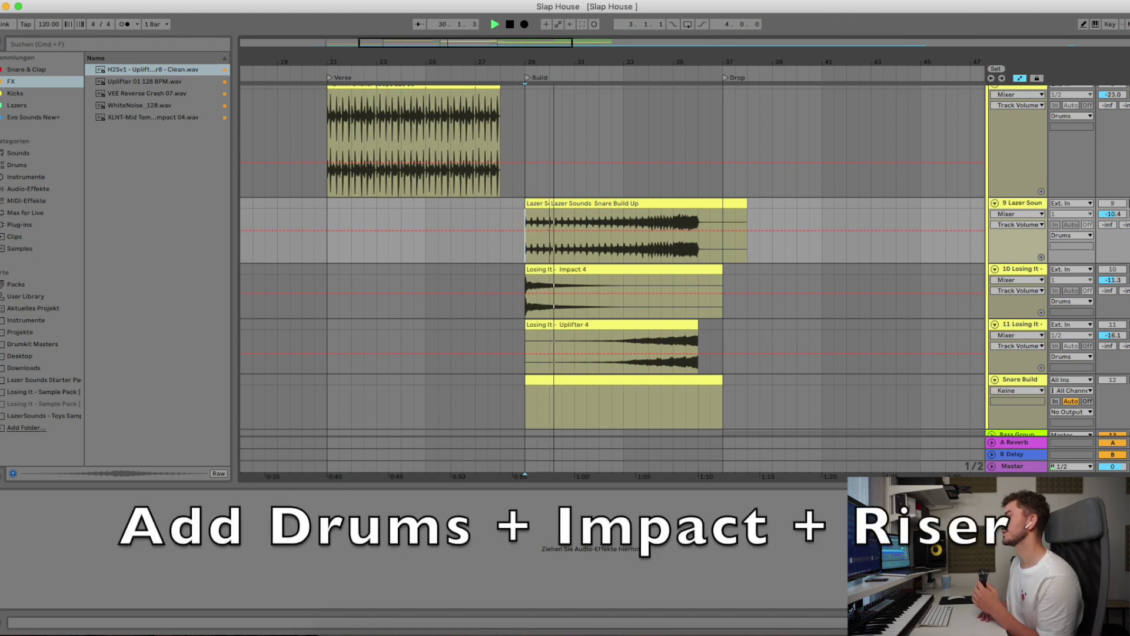
scroll(911, 285, "down", 3)
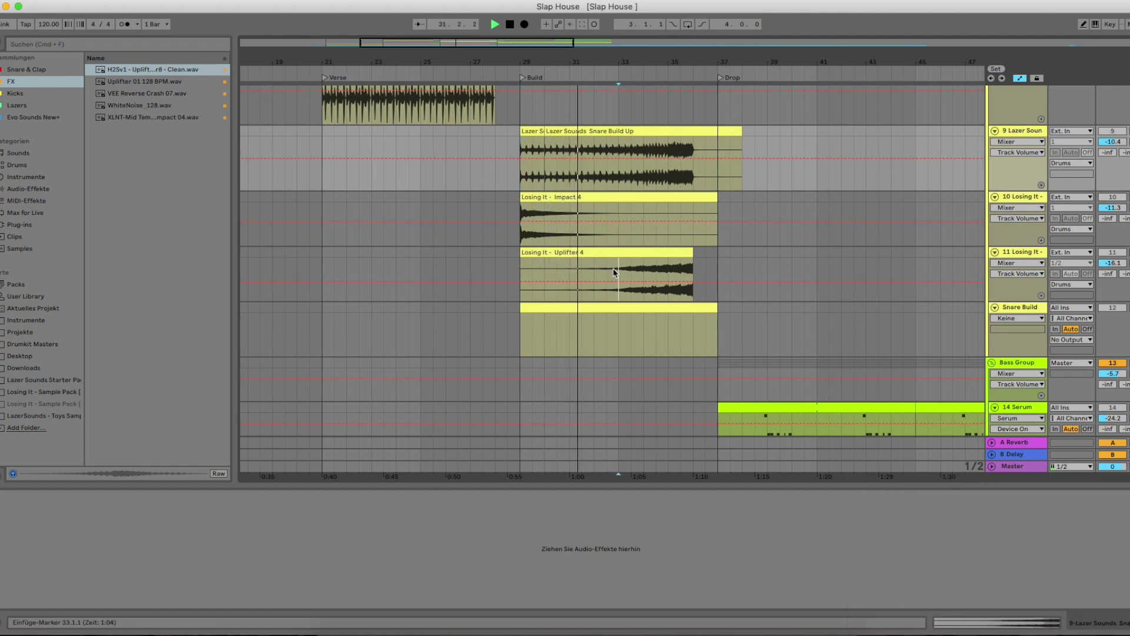
left_click(613, 272)
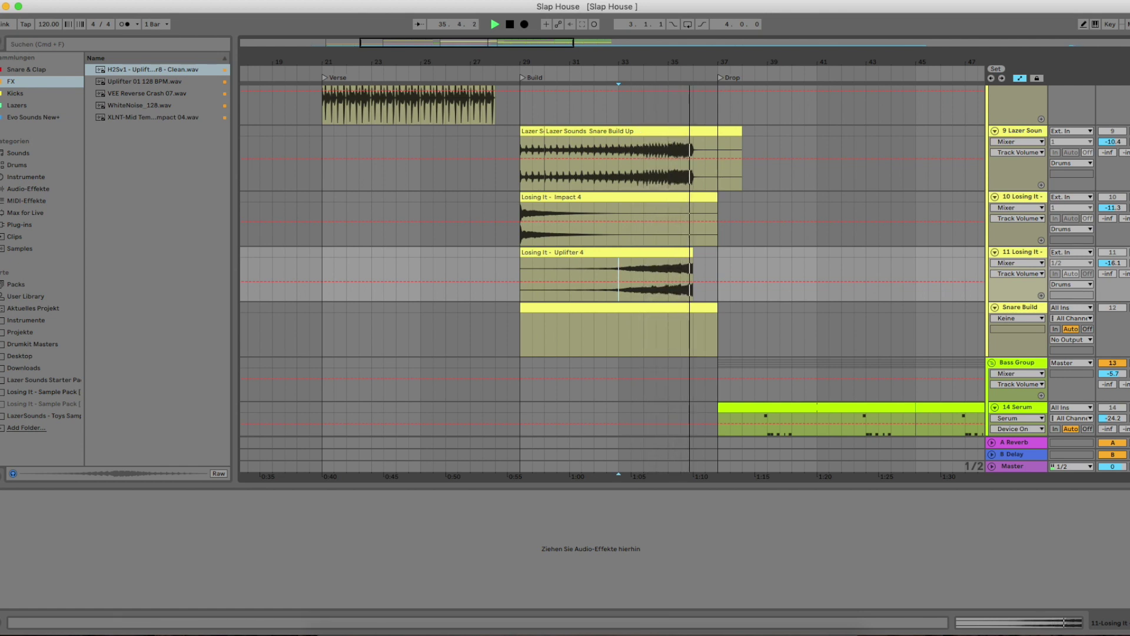
key("space")
scroll(817, 305, "up", 3)
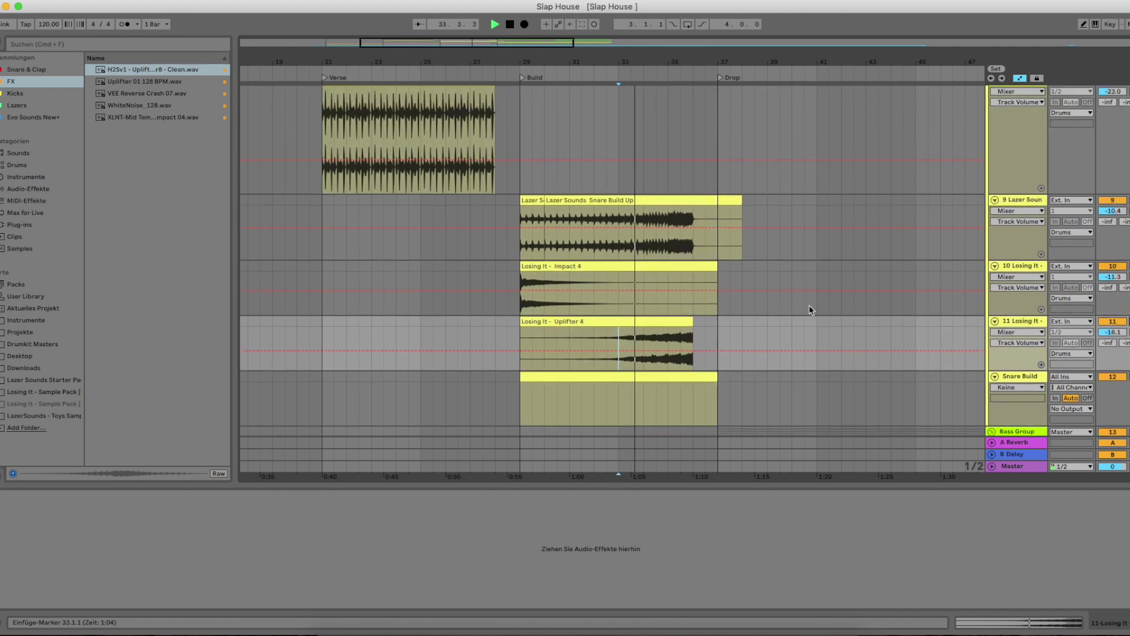
scroll(809, 305, "down", 10)
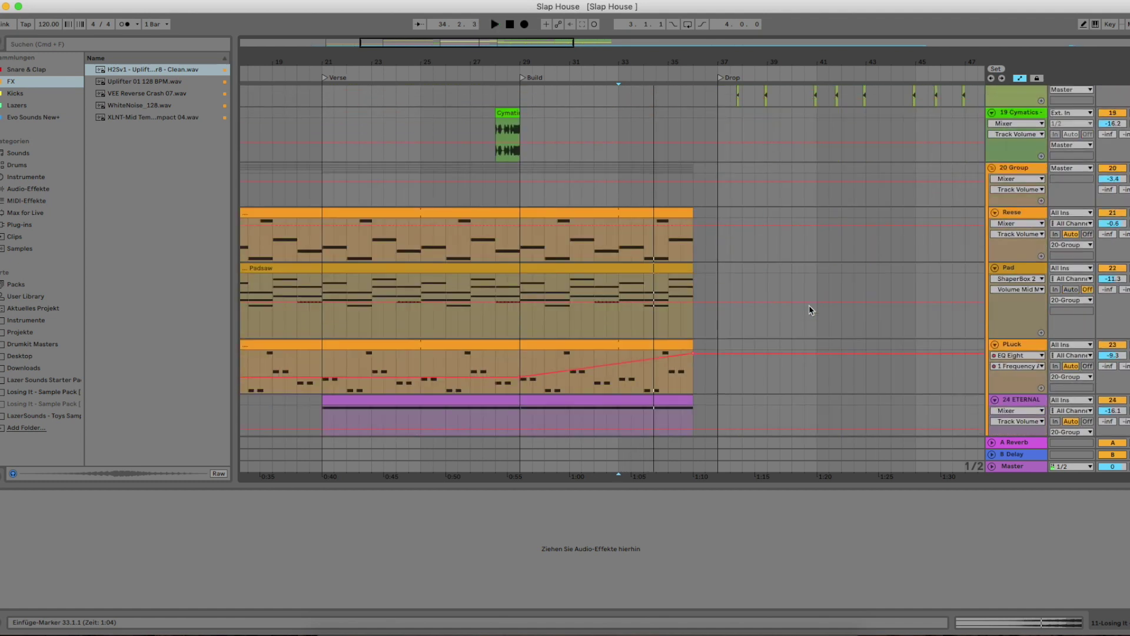
key("space")
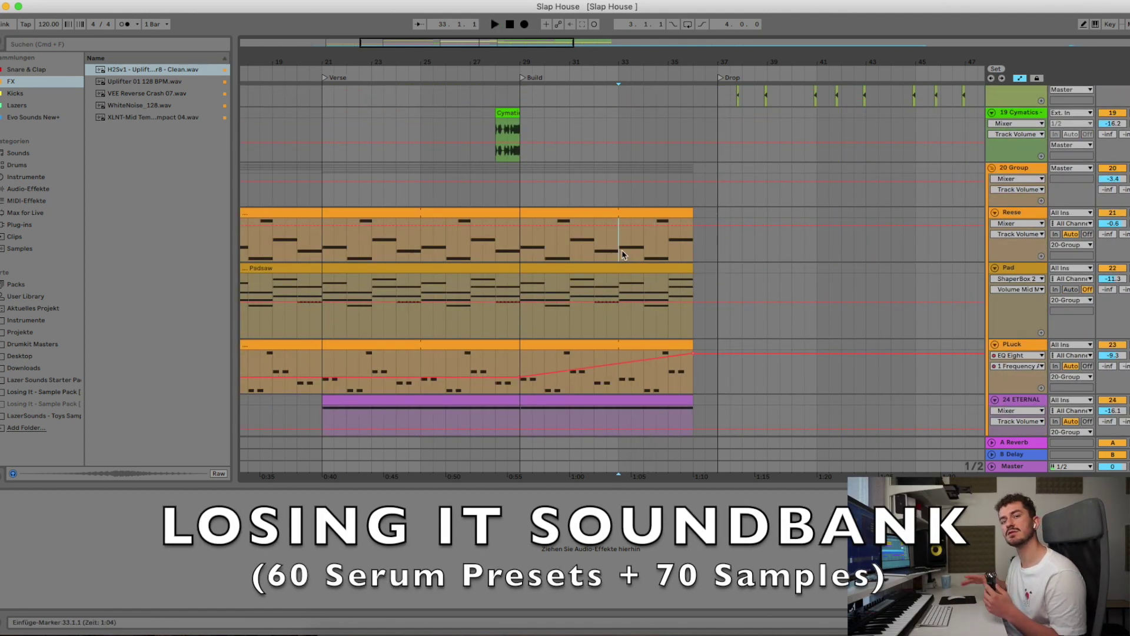
Play the Build from bar 33 and examine the EQ Eight frequency automation on PLuck and 20 Group
left_click(622, 250)
scroll(628, 263, "down", 3)
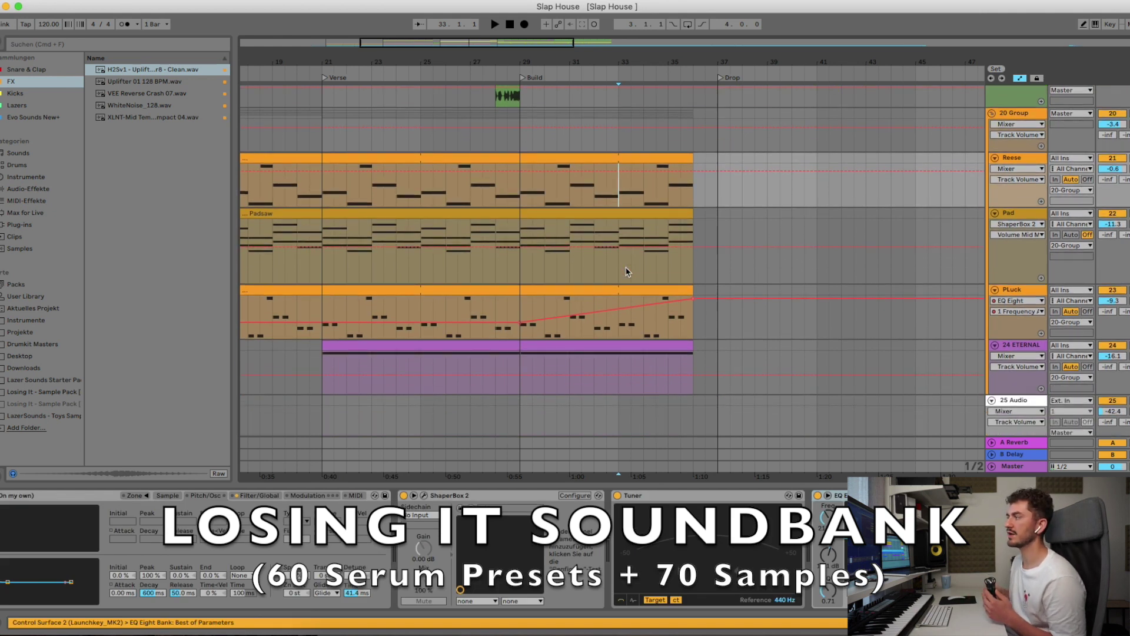
scroll(625, 268, "down", 1)
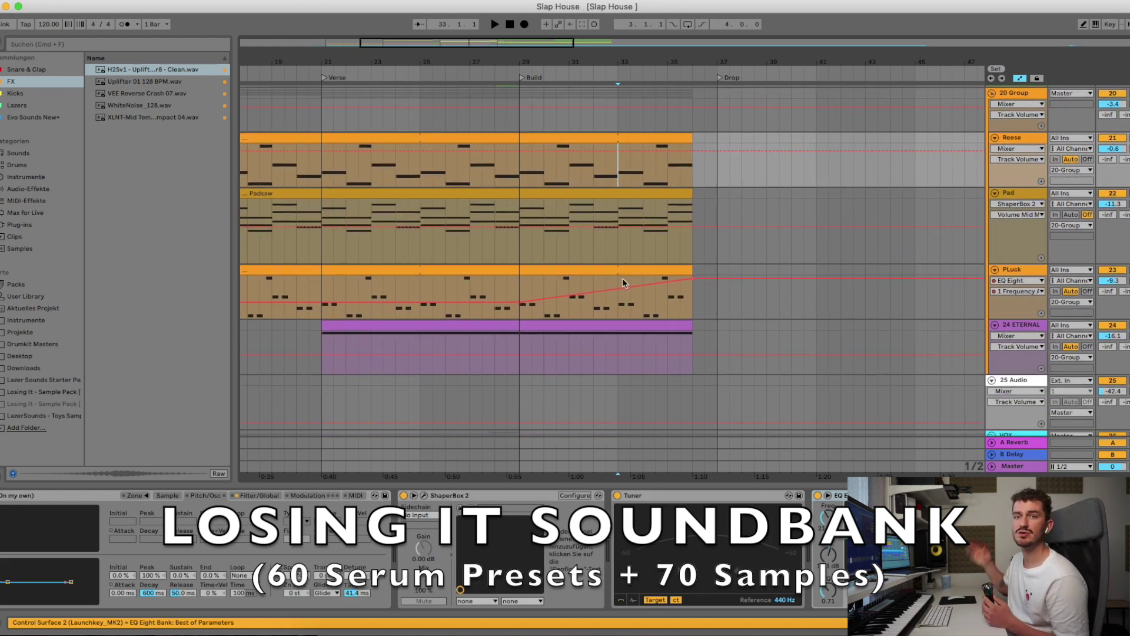
left_click(623, 279)
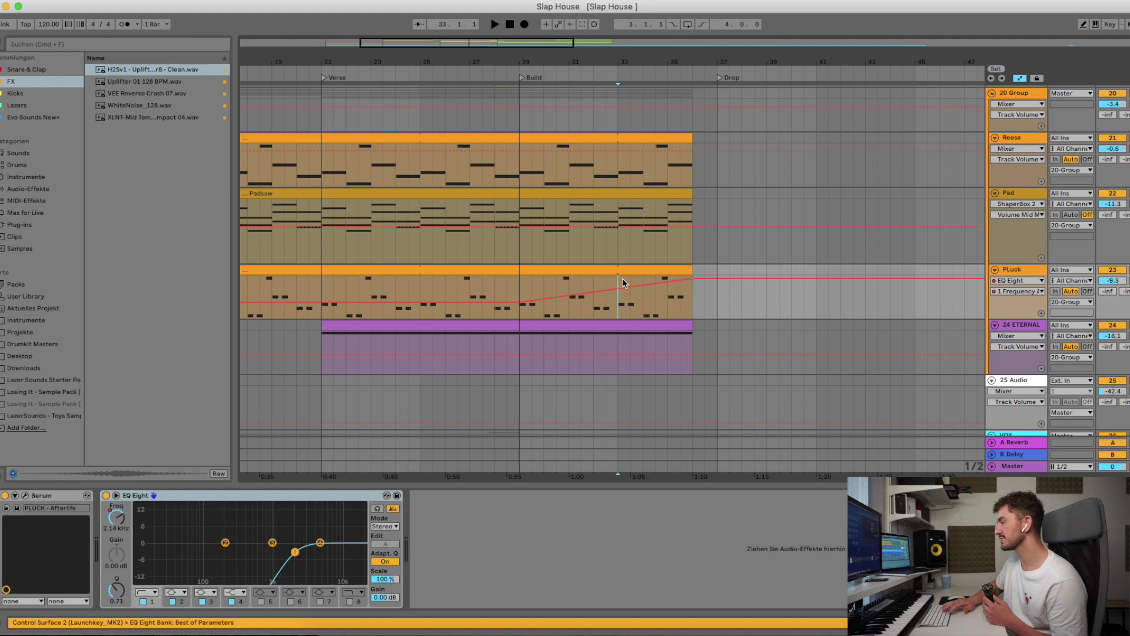
key("space")
scroll(646, 232, "up", 2)
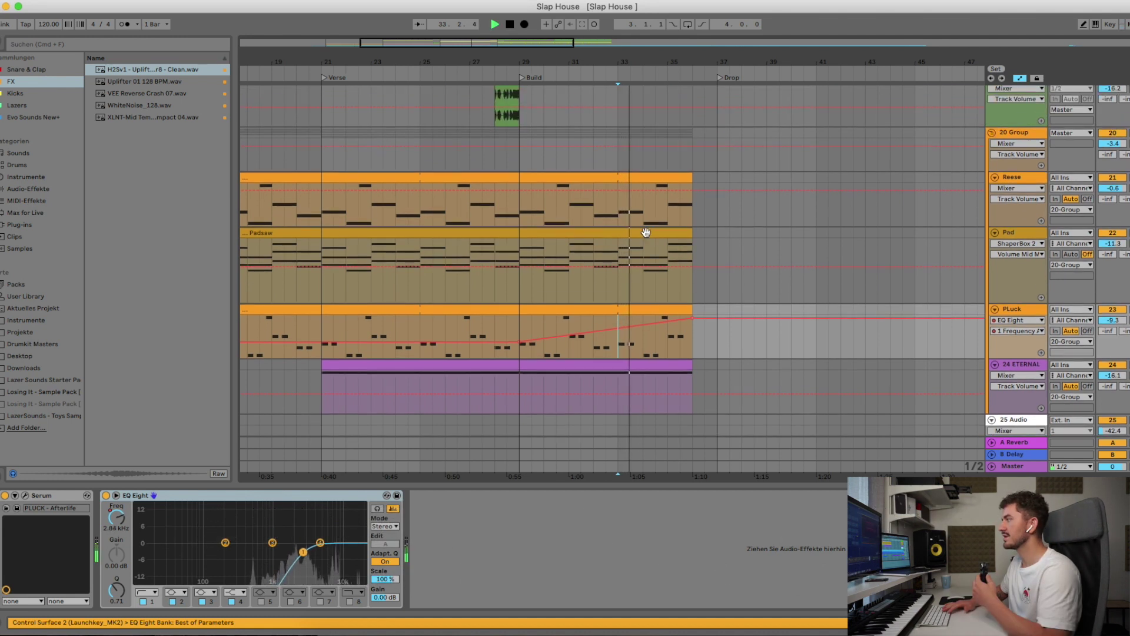
double_click(1009, 134)
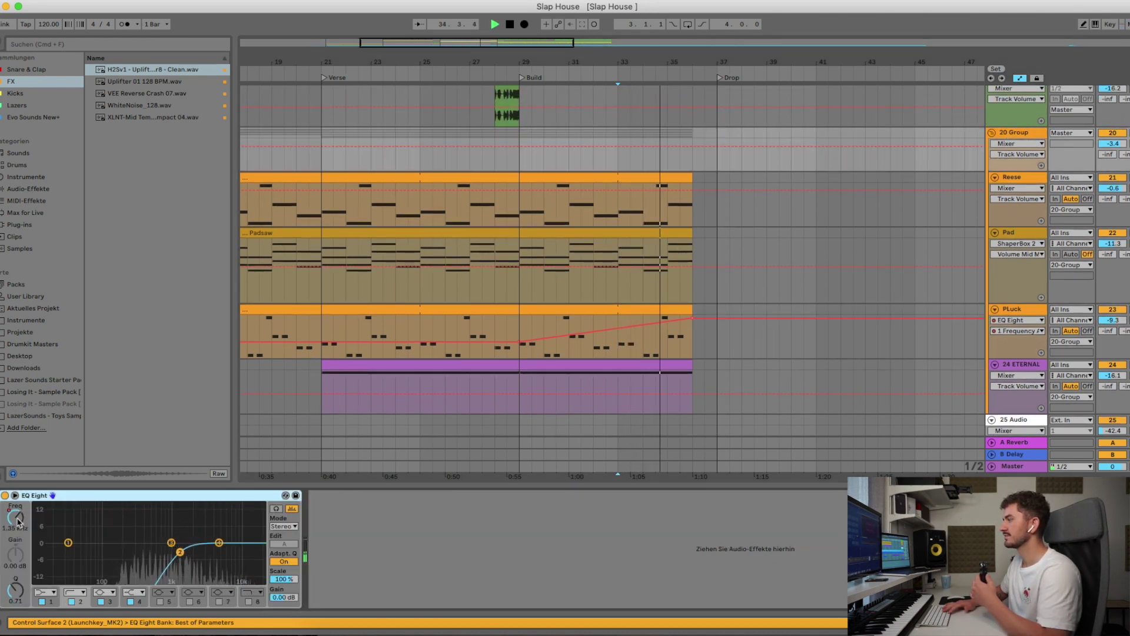
key("a")
key("a")
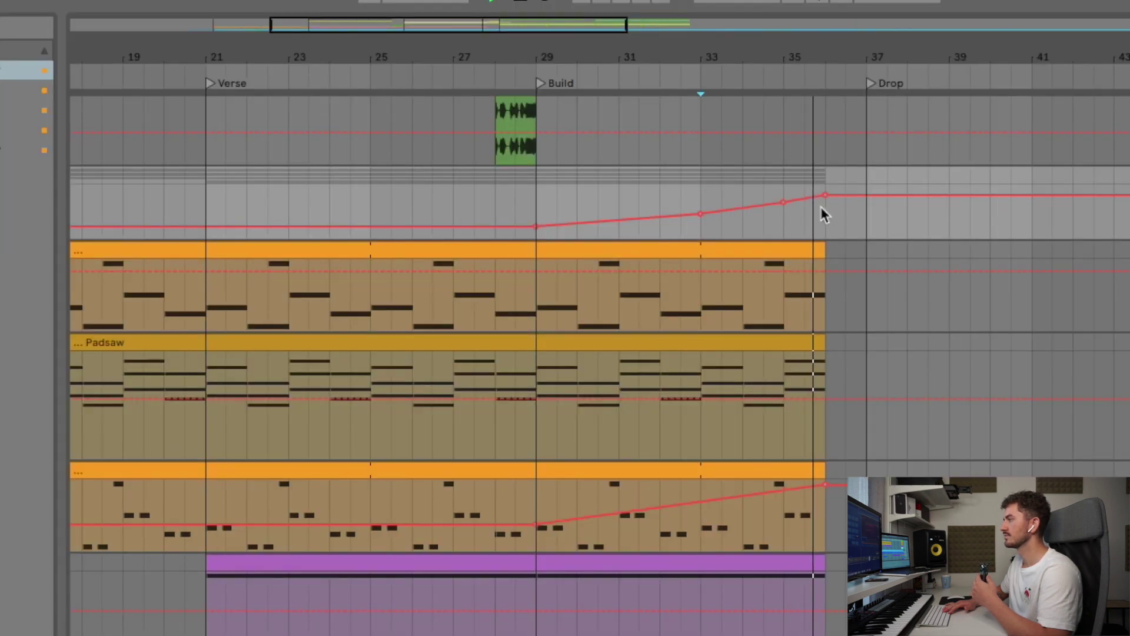
Play the Kit1_STH fill clip at bar 36, just before the Drop
scroll(779, 239, "up", 15)
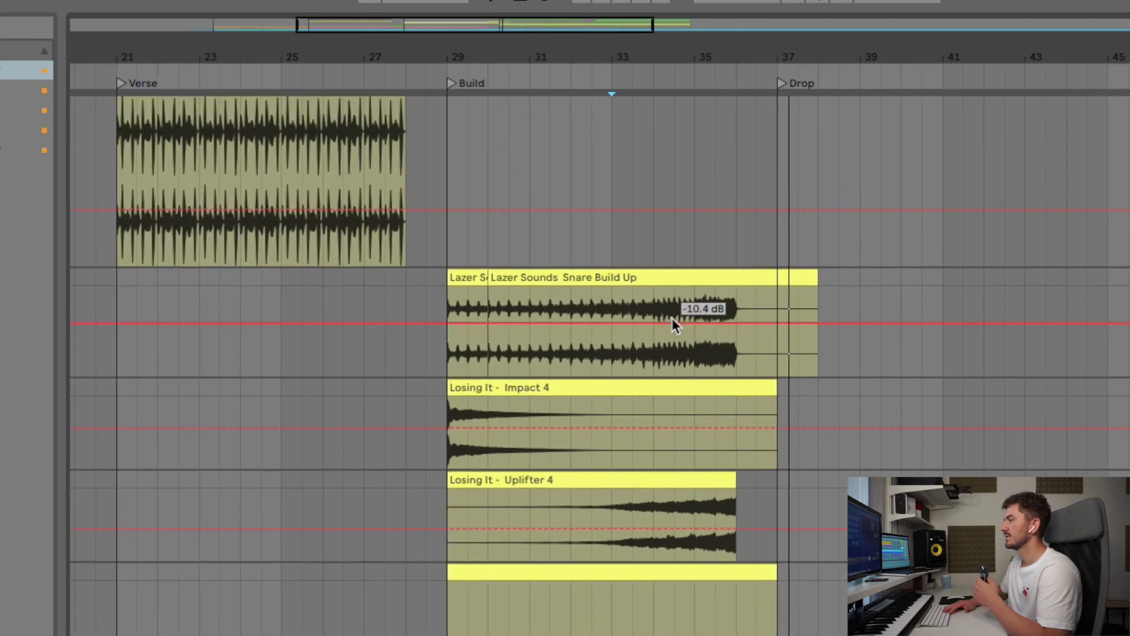
scroll(724, 318, "up", 10)
scroll(733, 325, "up", 2)
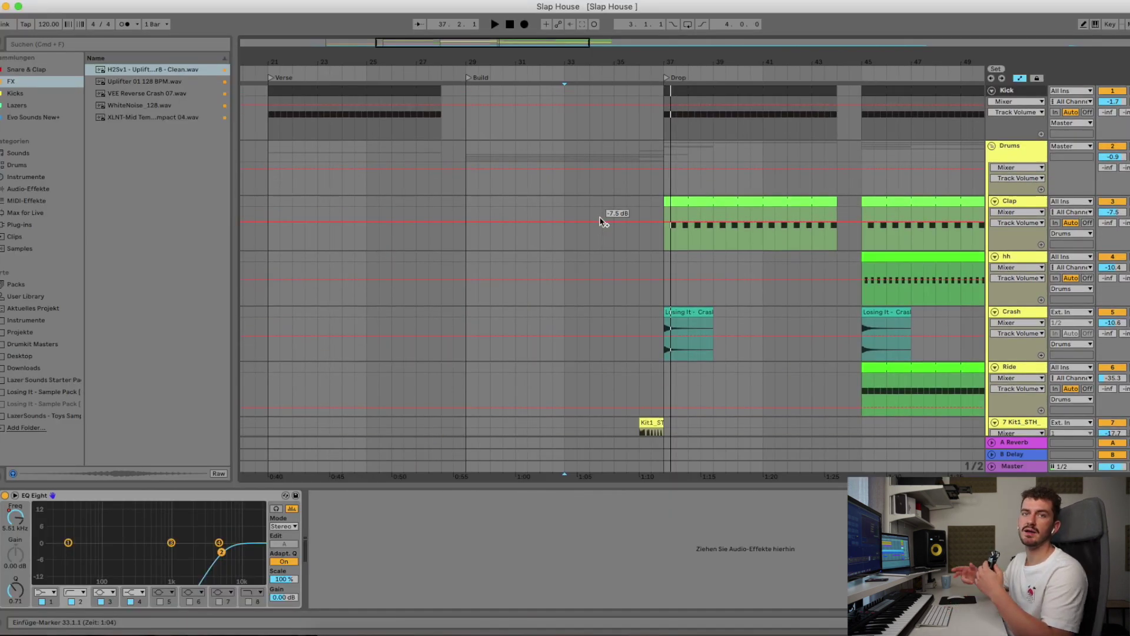
scroll(608, 236, "down", 5)
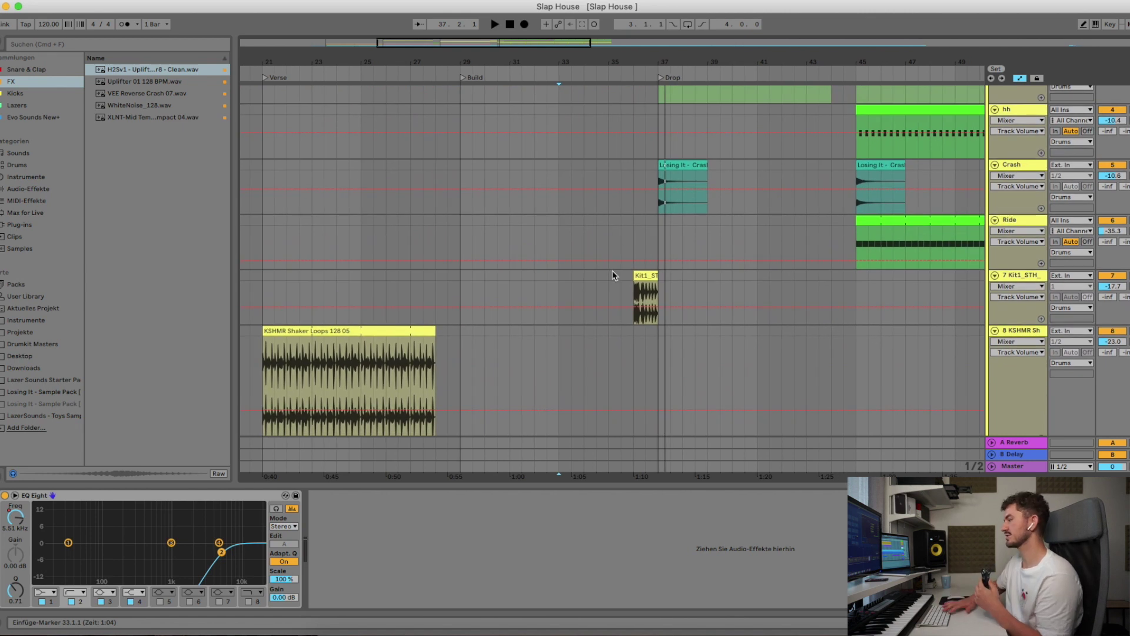
scroll(613, 275, "down", 3)
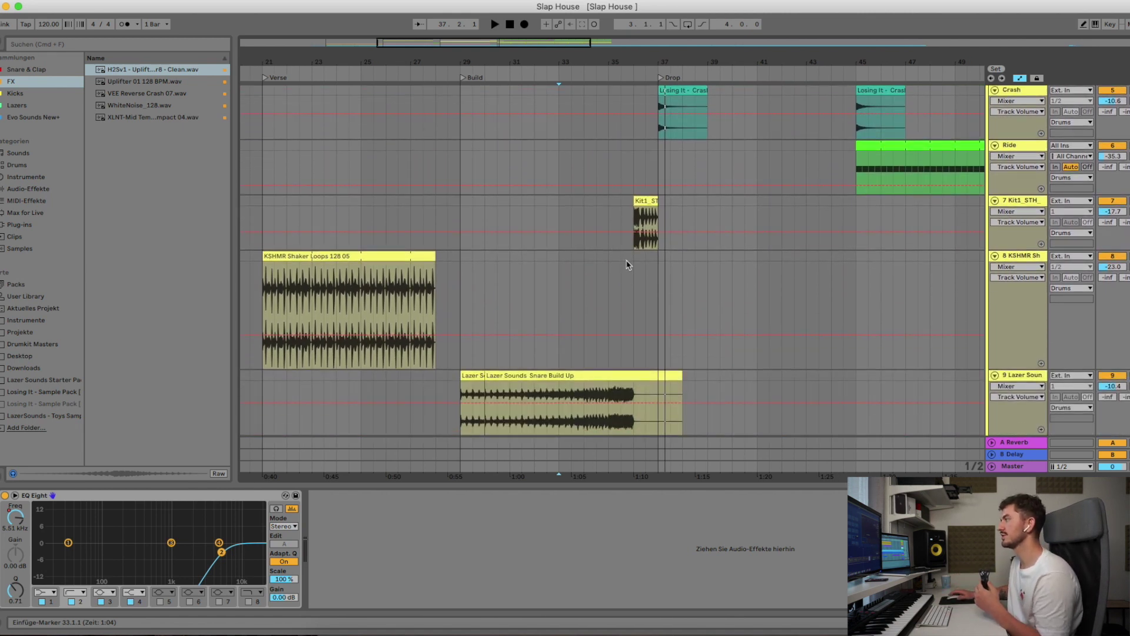
left_click(635, 263)
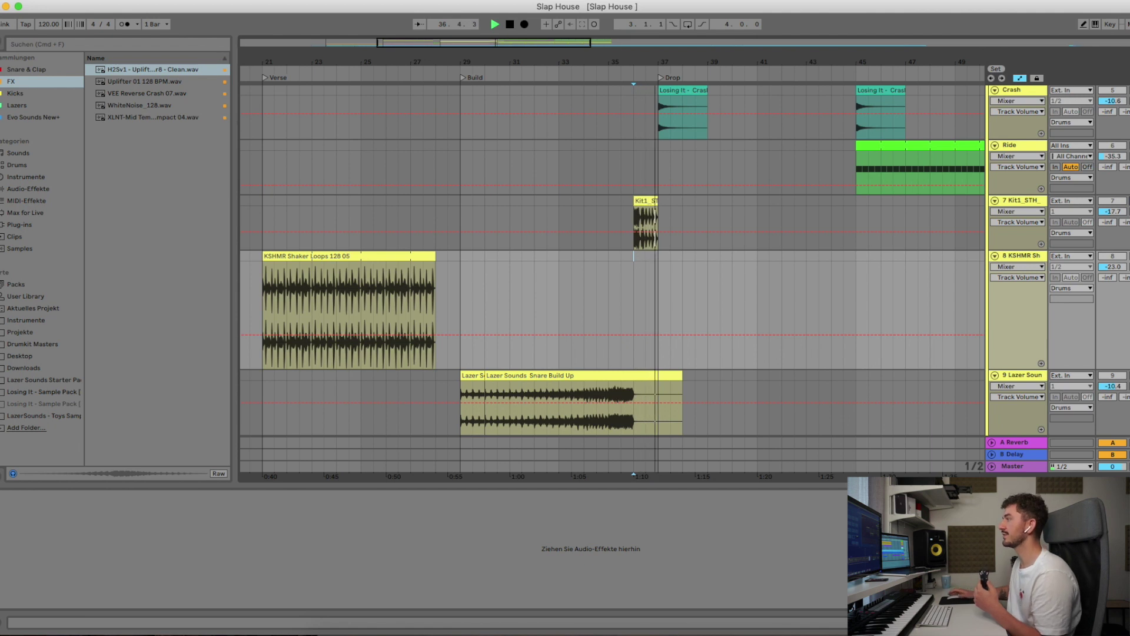
key("space")
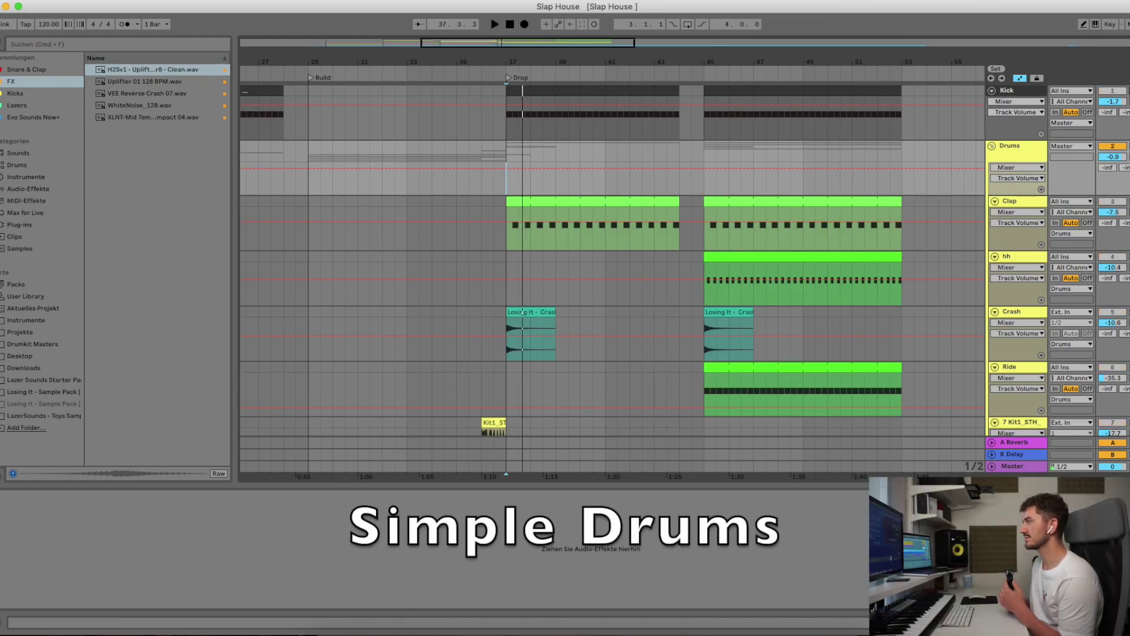
Open the Bass track's first clip in the Drop and select all of its notes
scroll(663, 199, "down", 4)
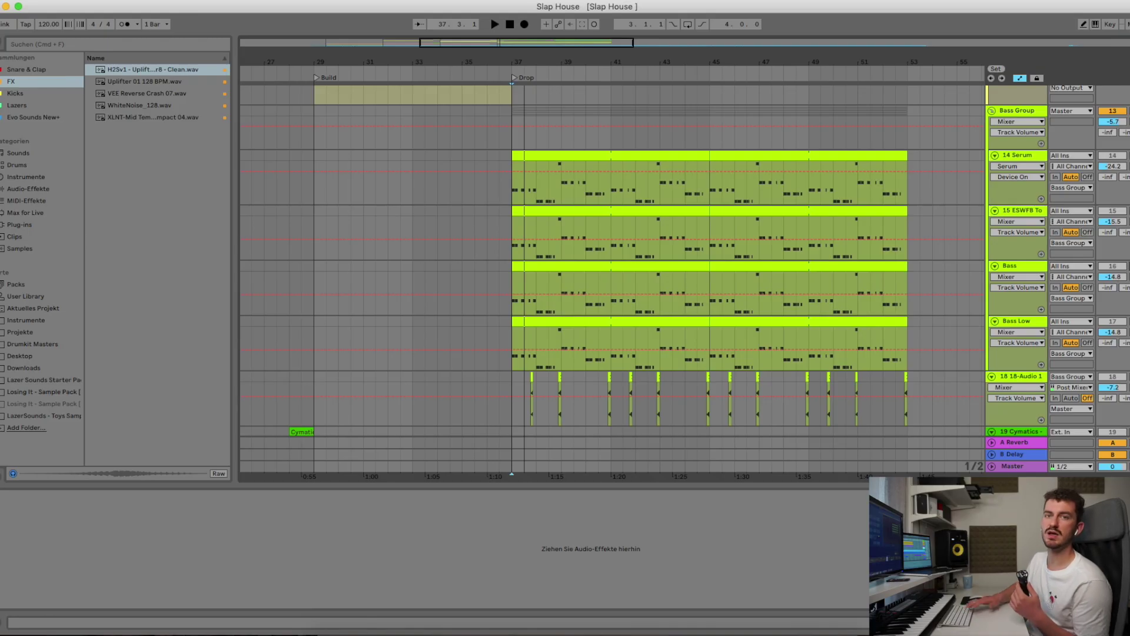
key("space")
double_click(529, 265)
key("space")
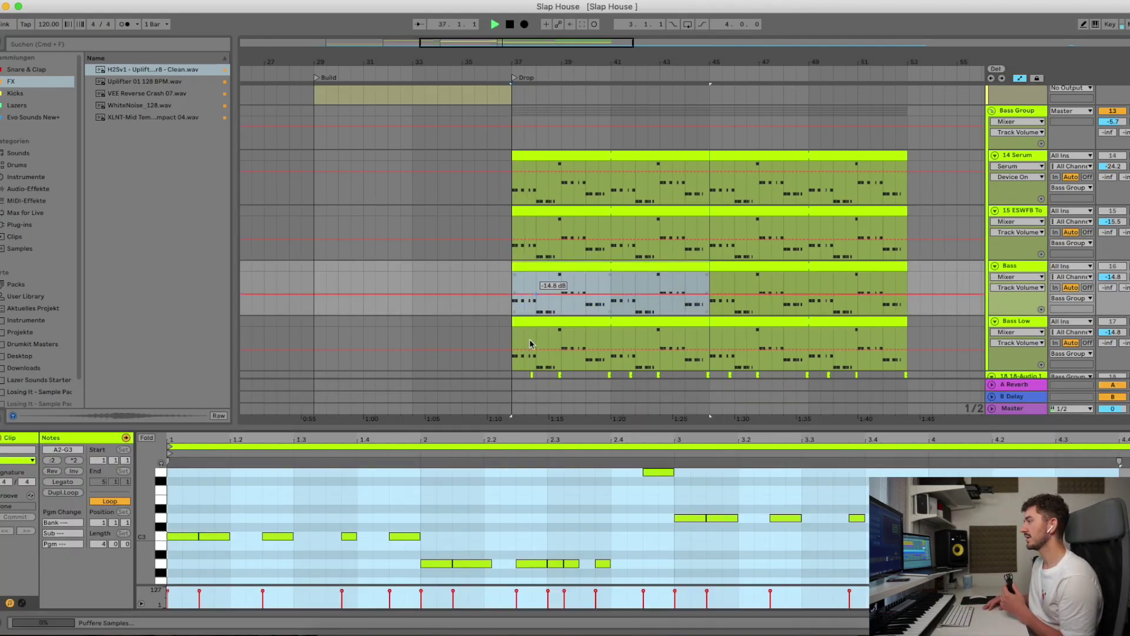
scroll(364, 551, "down", 1)
key("space")
left_click(365, 553)
key("super+a")
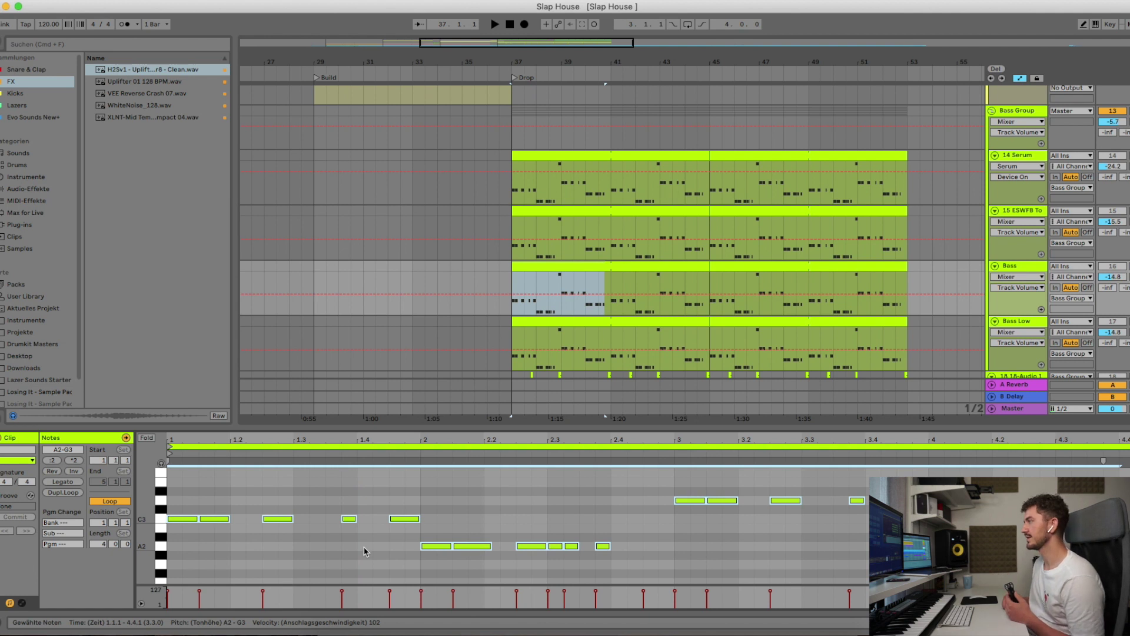
Move the C3 note to beat 1.3 of the Bass clip, duplicate it directly behind, and delete the bar's last C3 note
left_click(290, 557)
left_click_drag(279, 520, 310, 518)
key("super+d")
key("space")
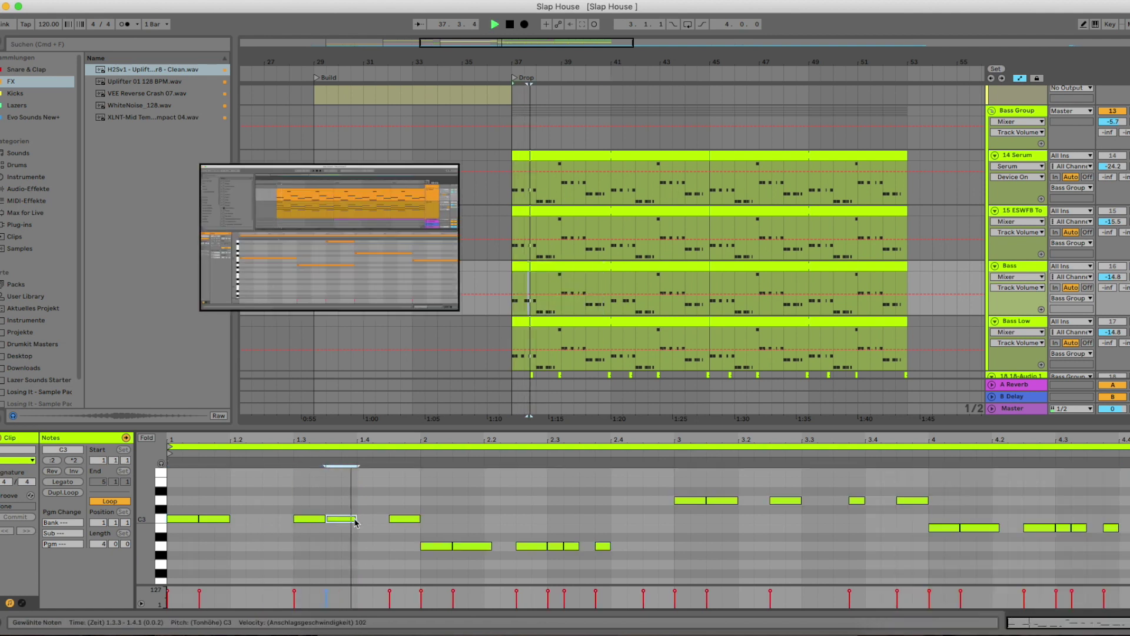
key("space")
key("space")
double_click(400, 519)
key("space")
key("space")
Shorten the first two A2 notes in bar 2 of the Bass clip to leave gaps between them
mouse_move(491, 545)
left_mouse_down()
mouse_move(447, 551)
mouse_move(477, 547)
left_mouse_up()
key("space")
key("space")
left_click(465, 554)
left_click(503, 569)
Move the D3 note in bar 3 to beat 3.3 and duplicate it, matching the rhythm of bar 1
left_click_drag(671, 428, 671, 337)
key("space")
key("space")
left_click_drag(789, 434, 820, 435)
key("super+d")
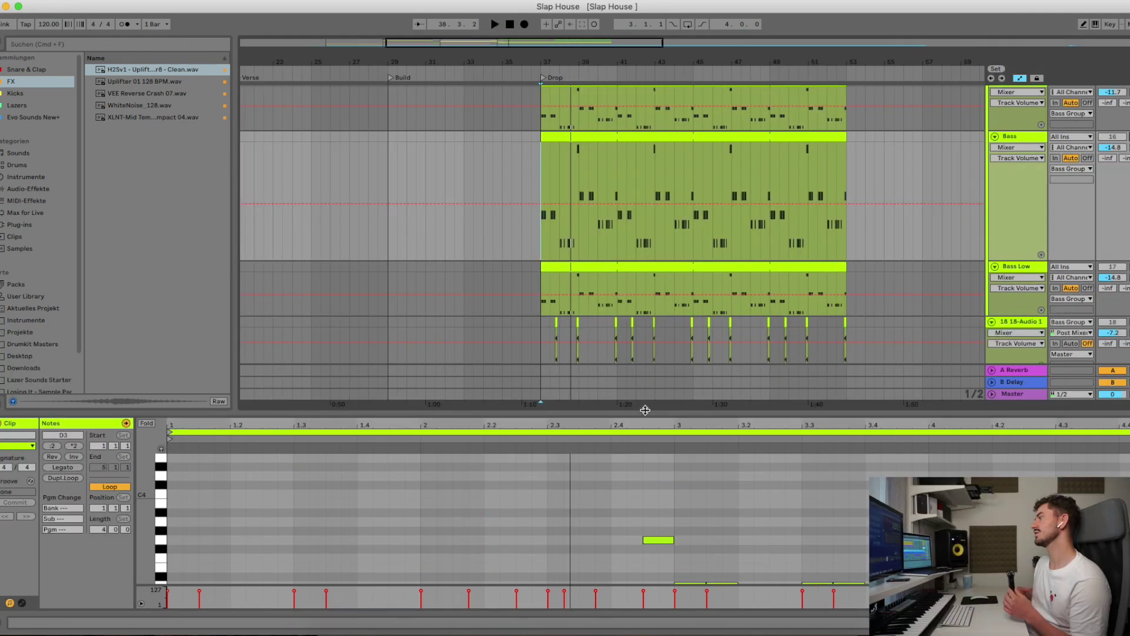
Enlarge the note editor to show the whole bass pattern and play the edited clip
left_click_drag(645, 410, 646, 138)
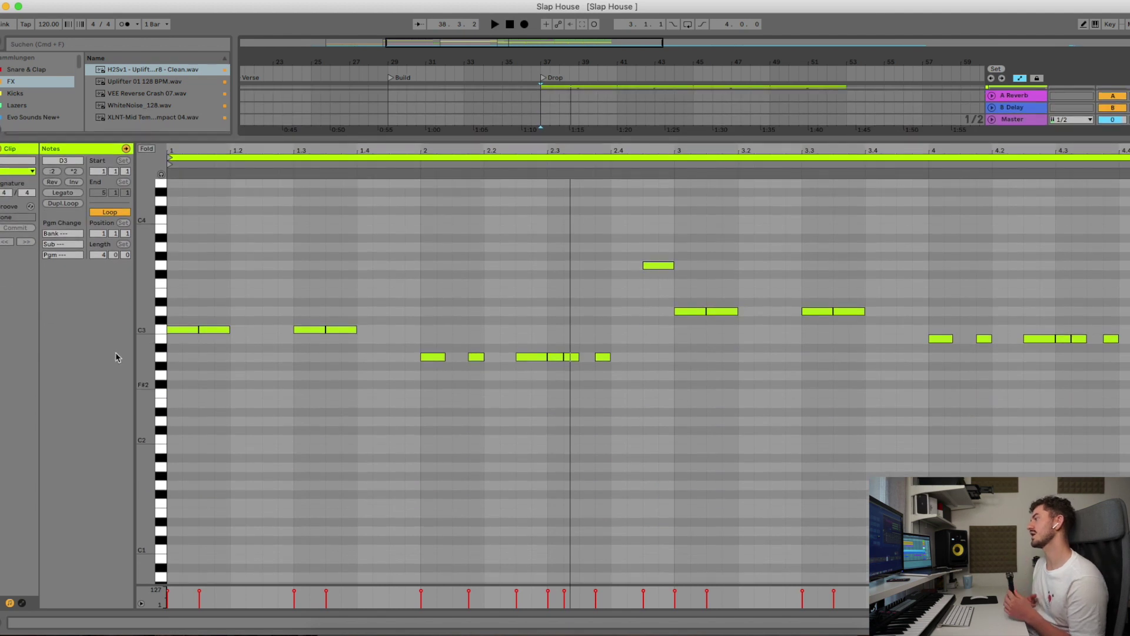
key("space")
scroll(235, 412, "up", 5)
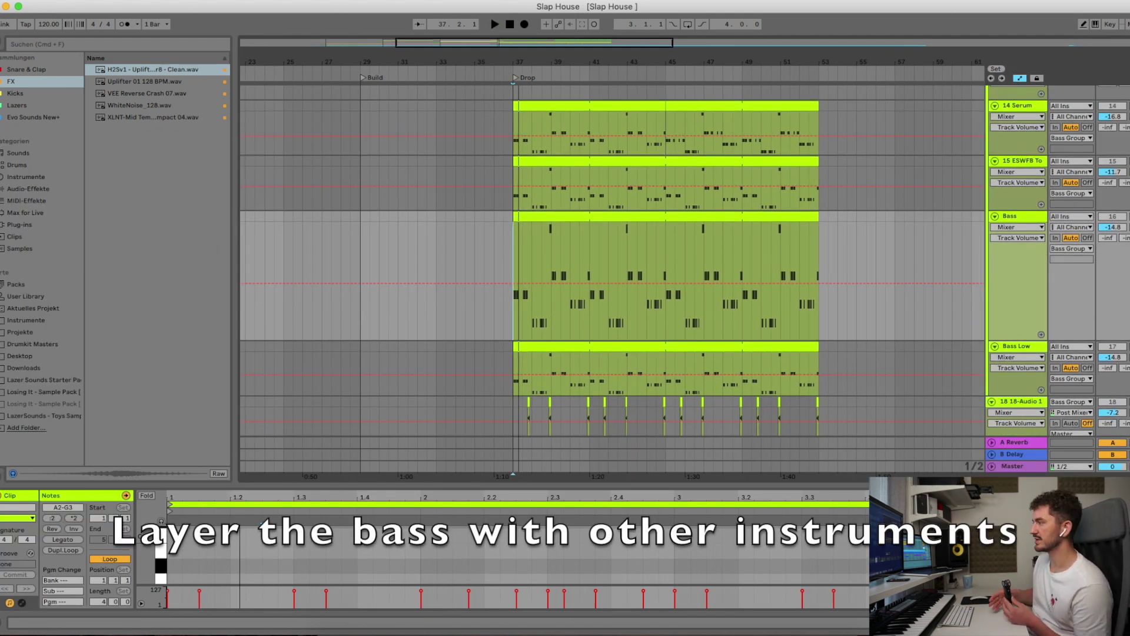
Play the layered bass tracks in the Drop and examine the Sub track's BA - Fat Sub patch in Serum
key("space")
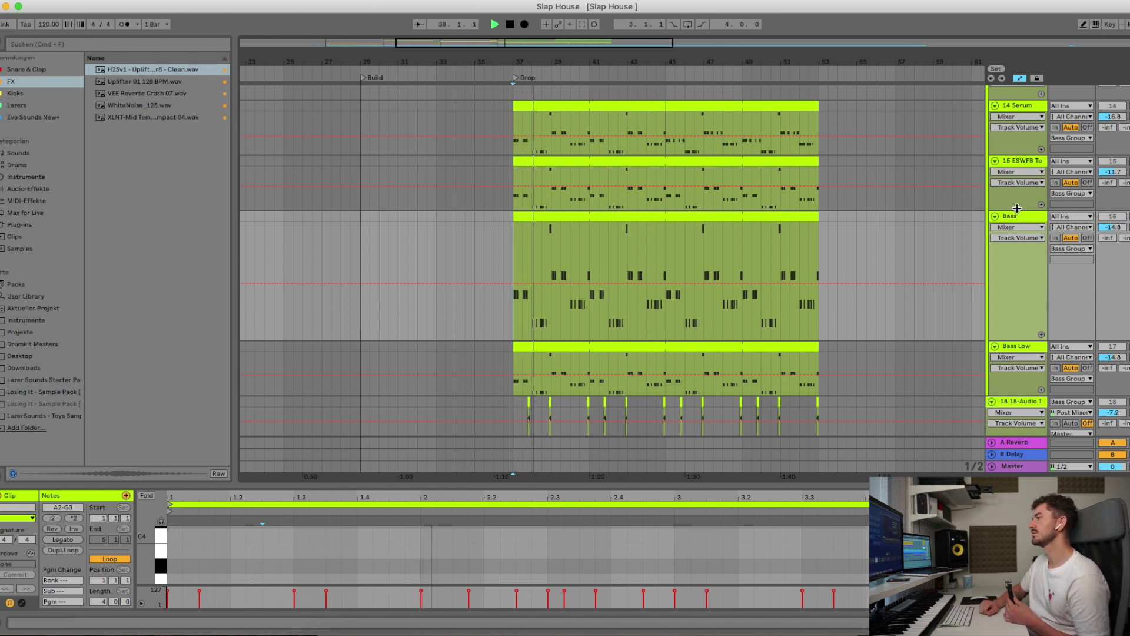
left_click_drag(1023, 206, 1022, 249)
key("space")
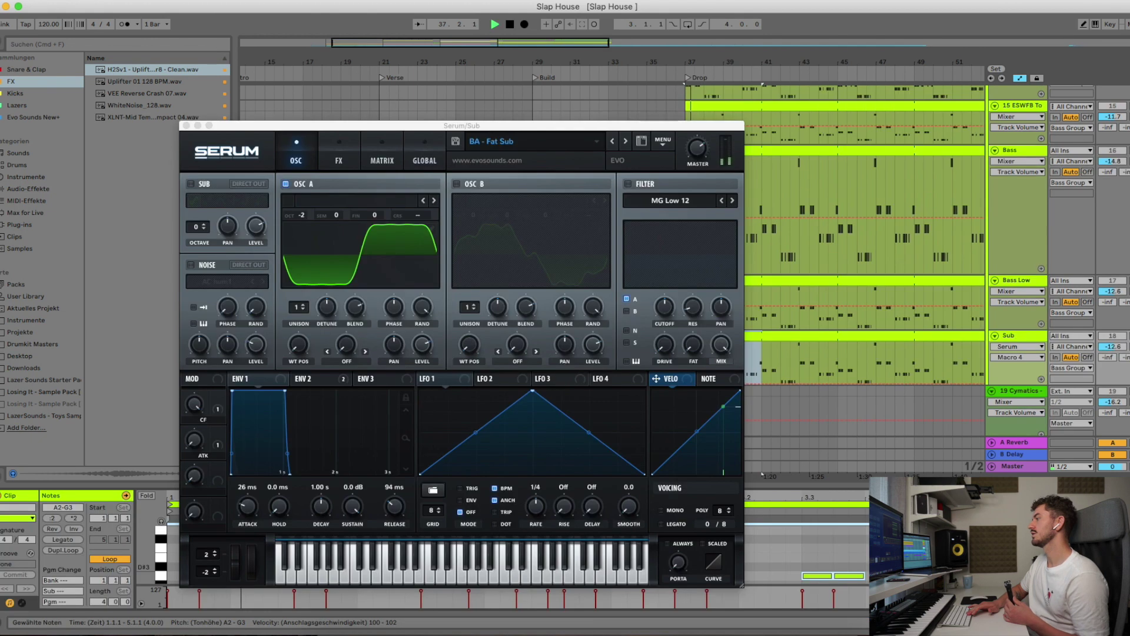
left_click(186, 125)
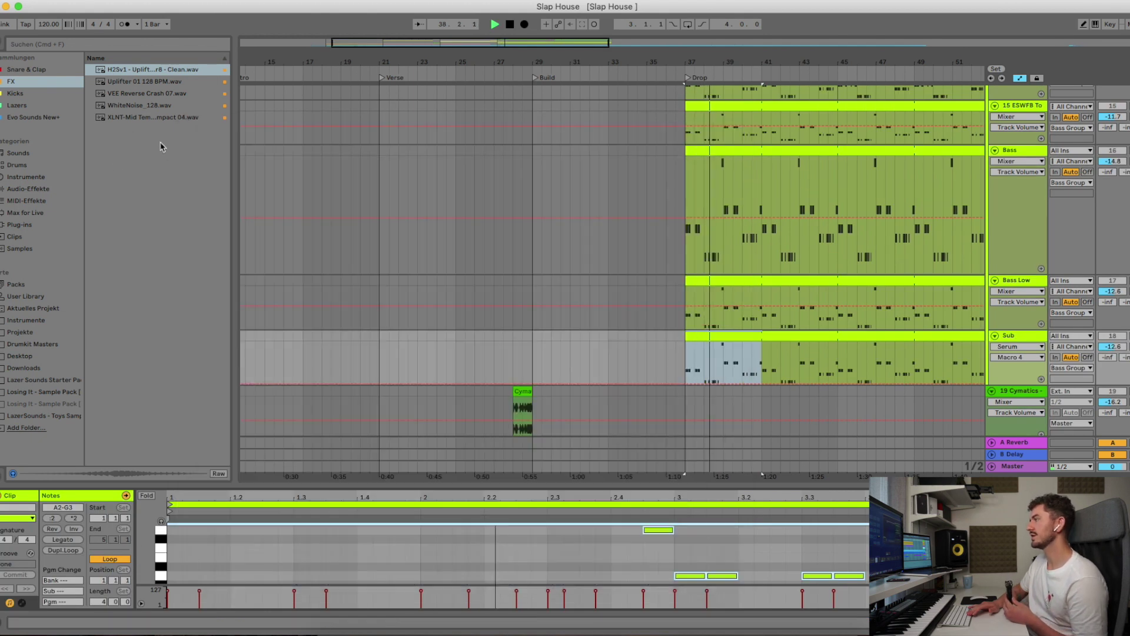
Add an EQ Eight after Serum on the Sub track and low-pass it with band 4 at 122 Hz
left_click(28, 188)
left_click(114, 173)
double_click(114, 172)
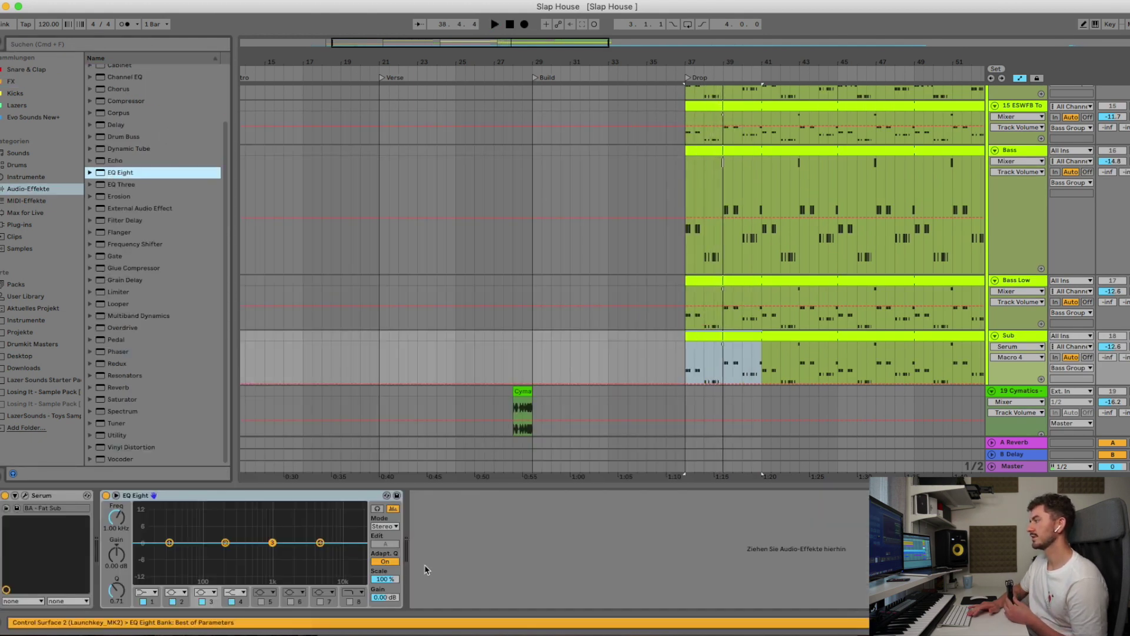
key("space")
left_click_drag(117, 522, 118, 579)
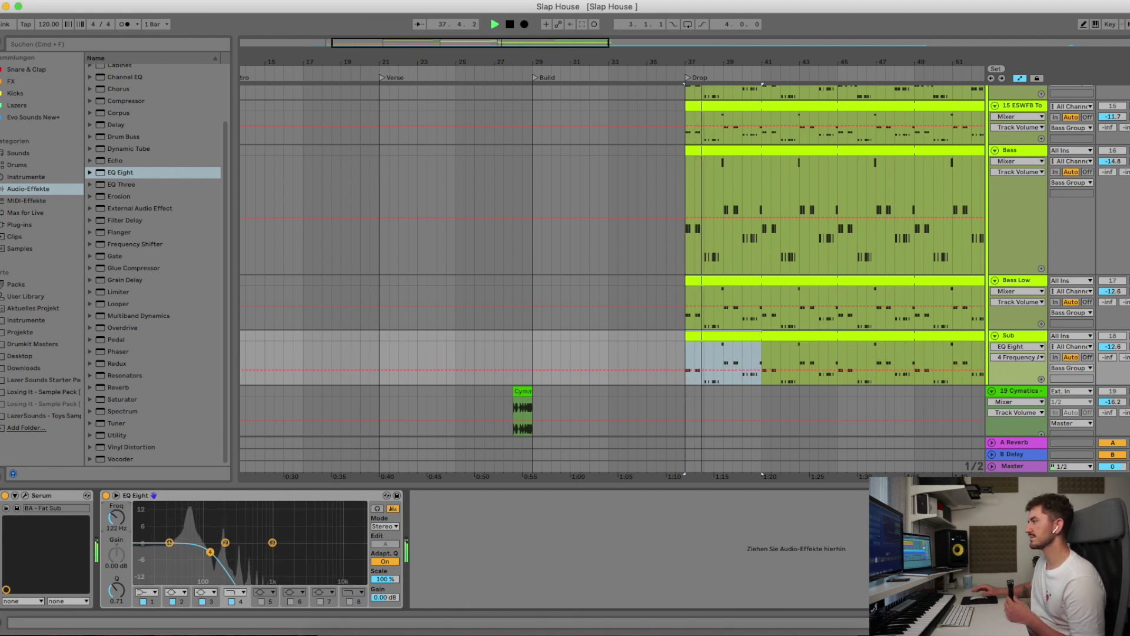
Set the Sub track's volume to -11.2 dB and play the Drop's bass layers
left_click_drag(1111, 346, 1112, 339)
scroll(787, 382, "right", 3)
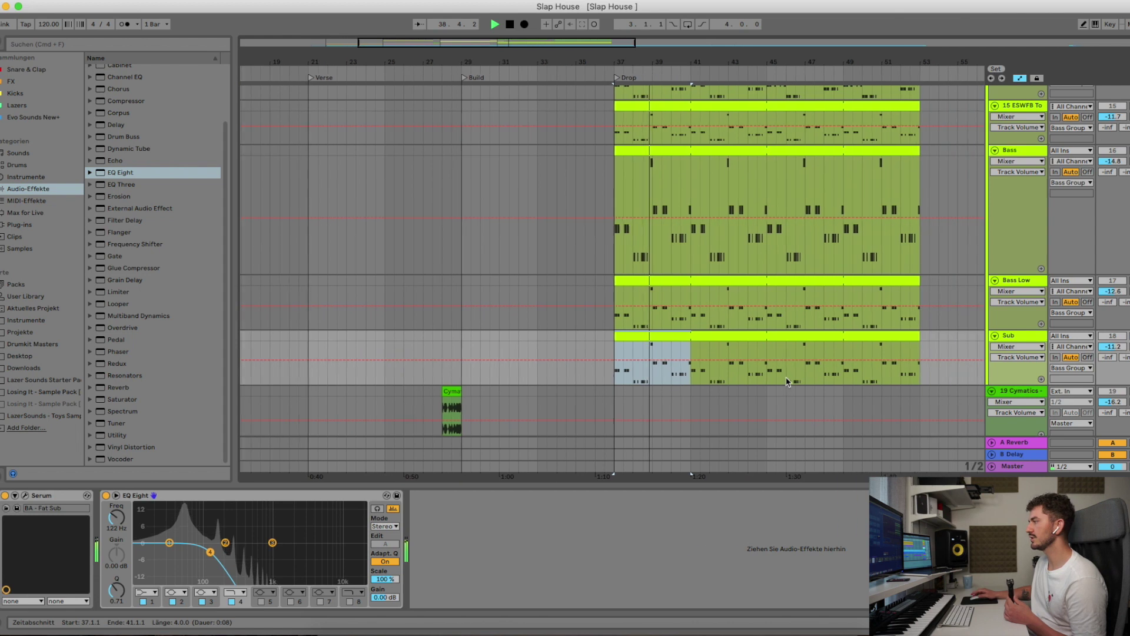
scroll(787, 381, "right", 1)
scroll(1058, 344, "up", 6)
key("space")
key("space")
key("space")
left_click(1129, 355)
left_click(1129, 355)
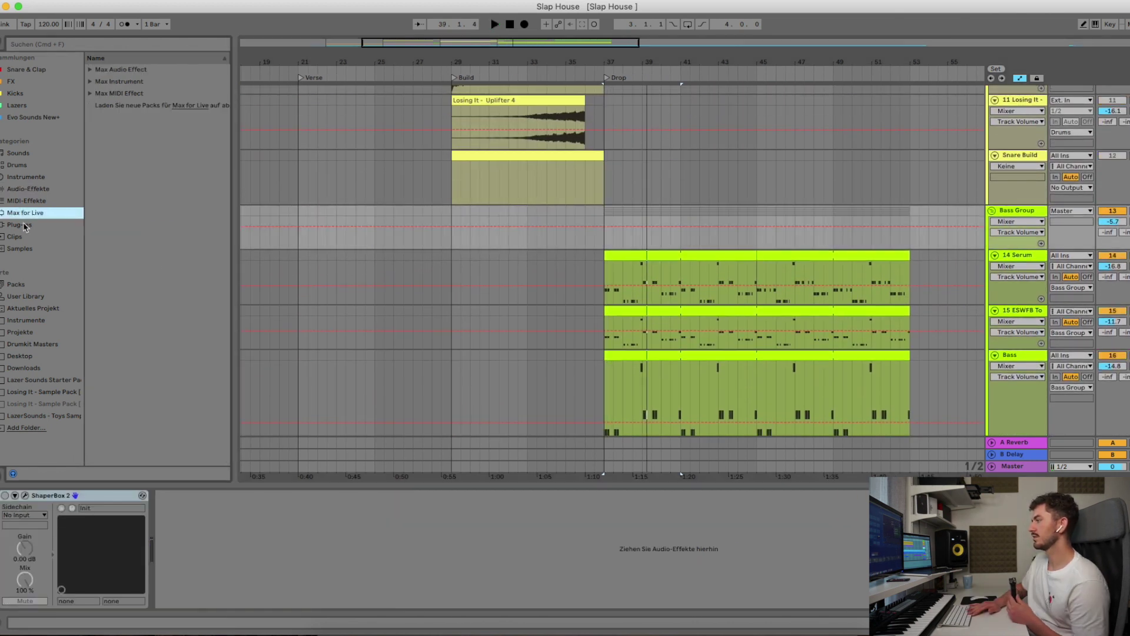
Turn on ShaperBox 2 on the Bass Group and examine its 1/4 sidechain volume curve during playback
left_click(24, 226)
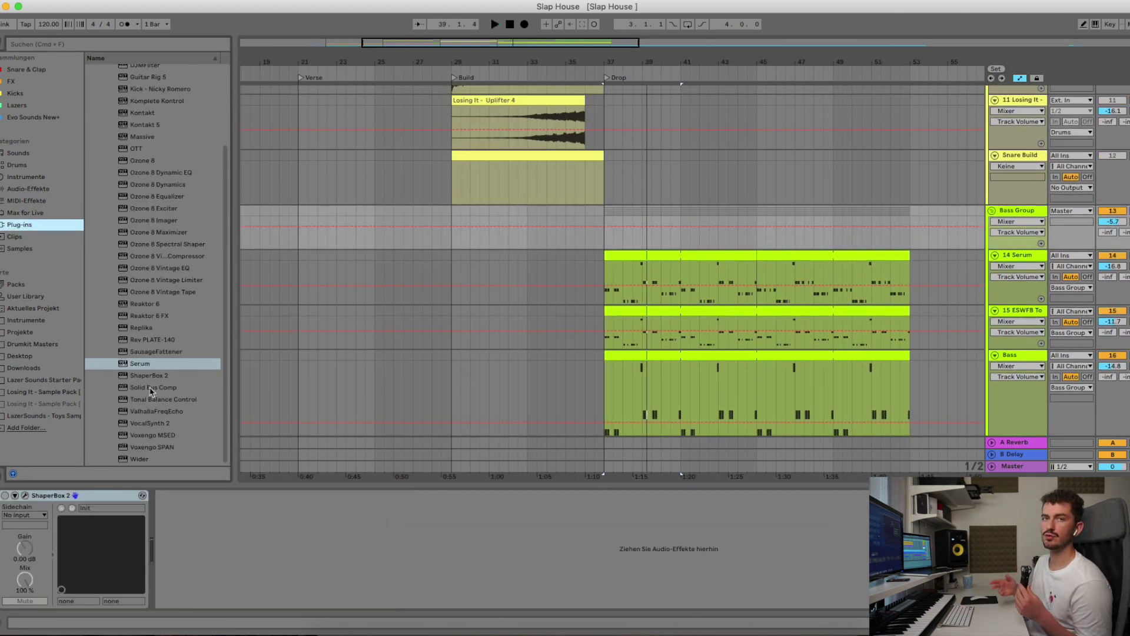
double_click(50, 495)
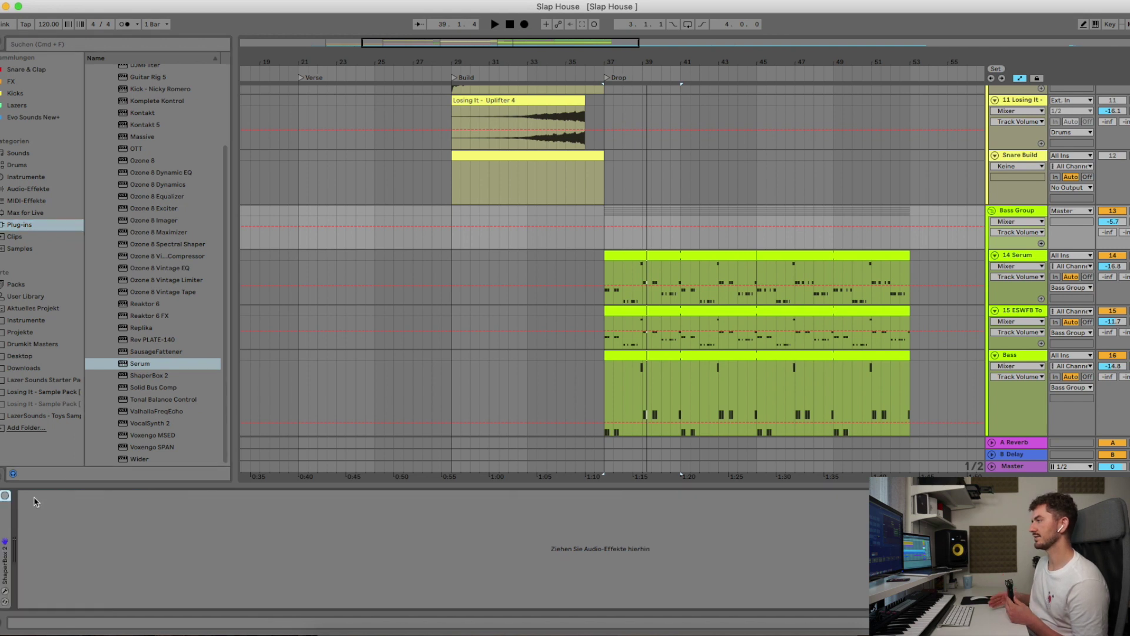
double_click(5, 511)
left_click(24, 496)
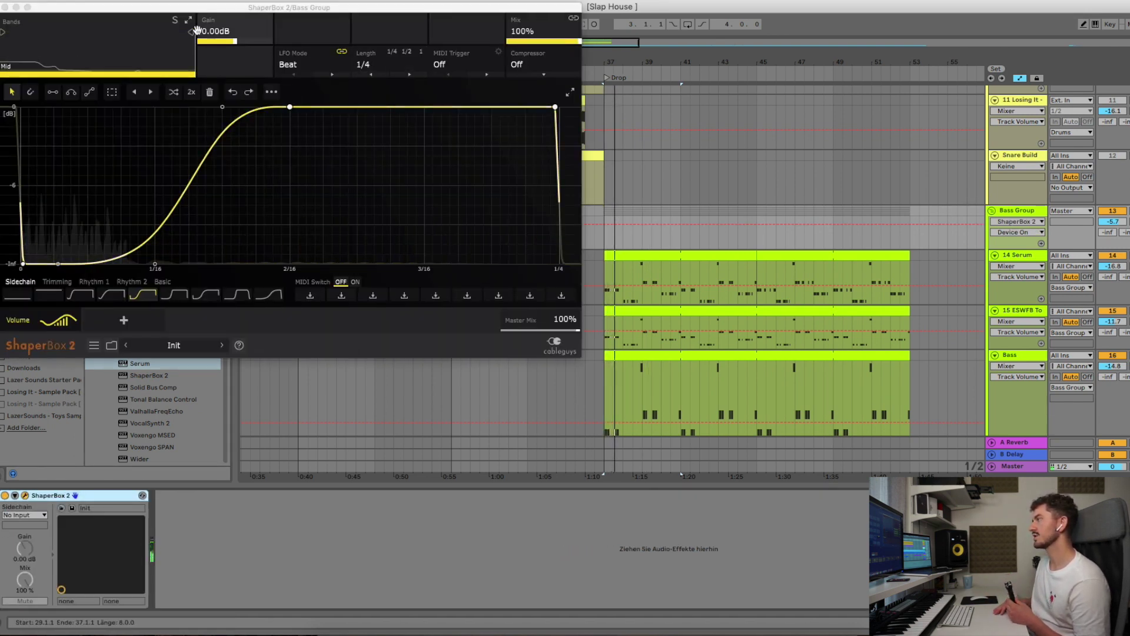
left_click_drag(191, 7, 474, 146)
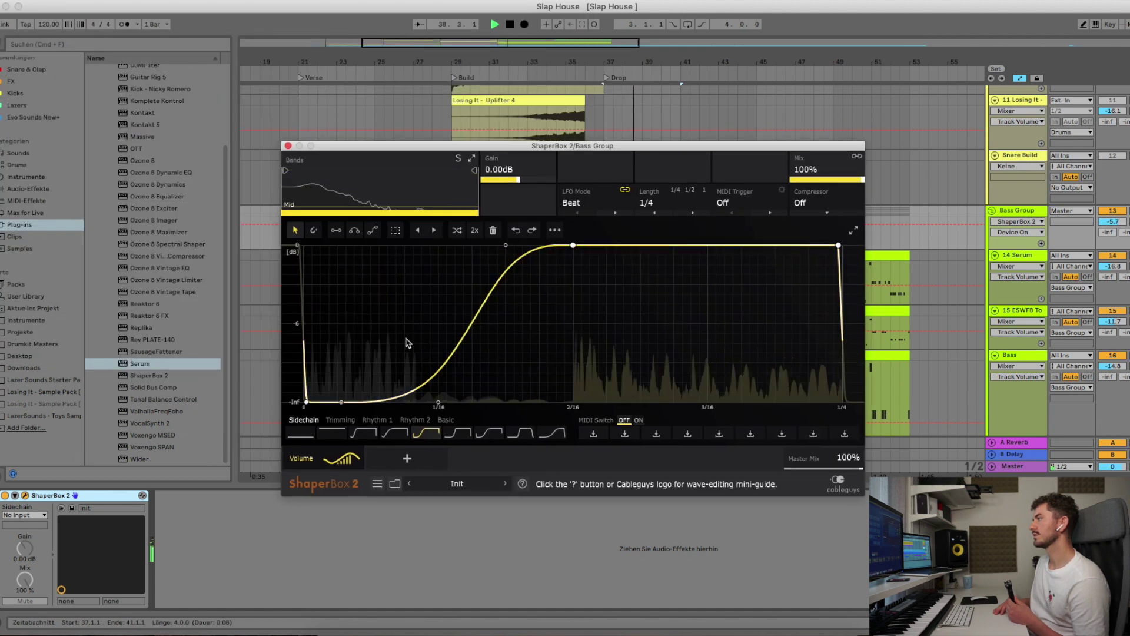
left_click(288, 146)
Add SausageFattener to the Bass Group and place it before ShaperBox 2
scroll(143, 341, "up", 1)
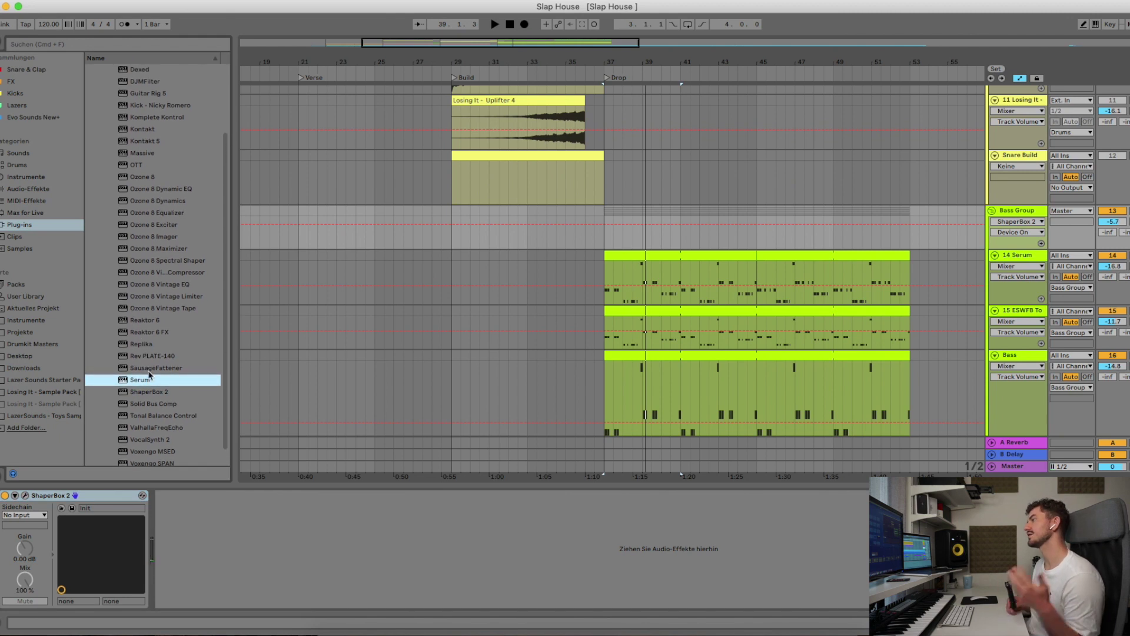
scroll(149, 375, "up", 3)
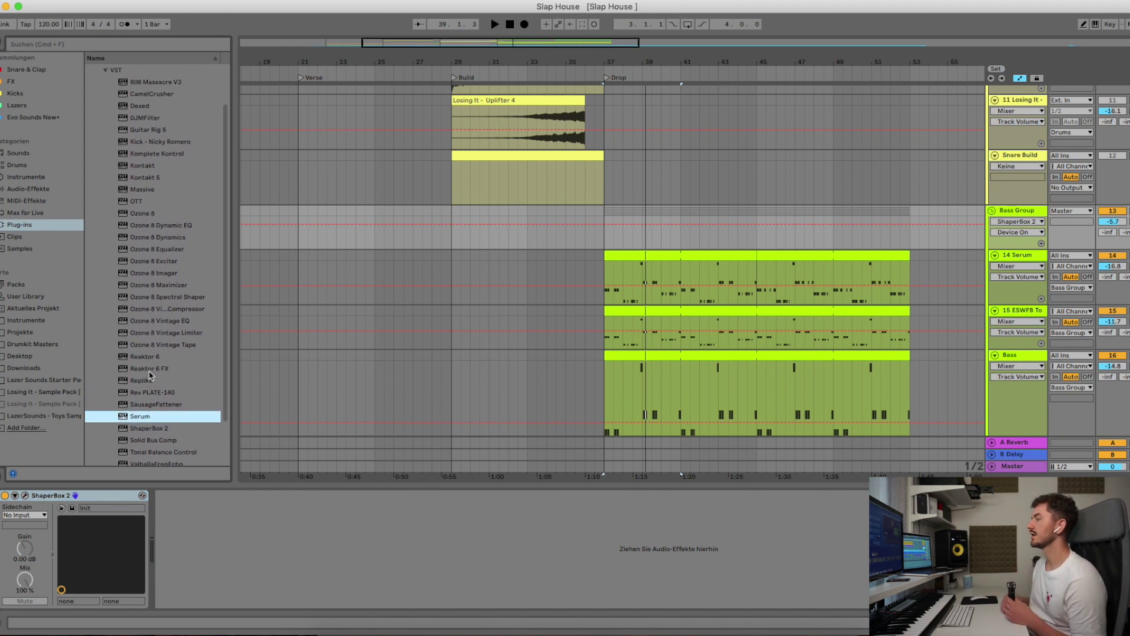
scroll(150, 375, "down", 4)
double_click(154, 352)
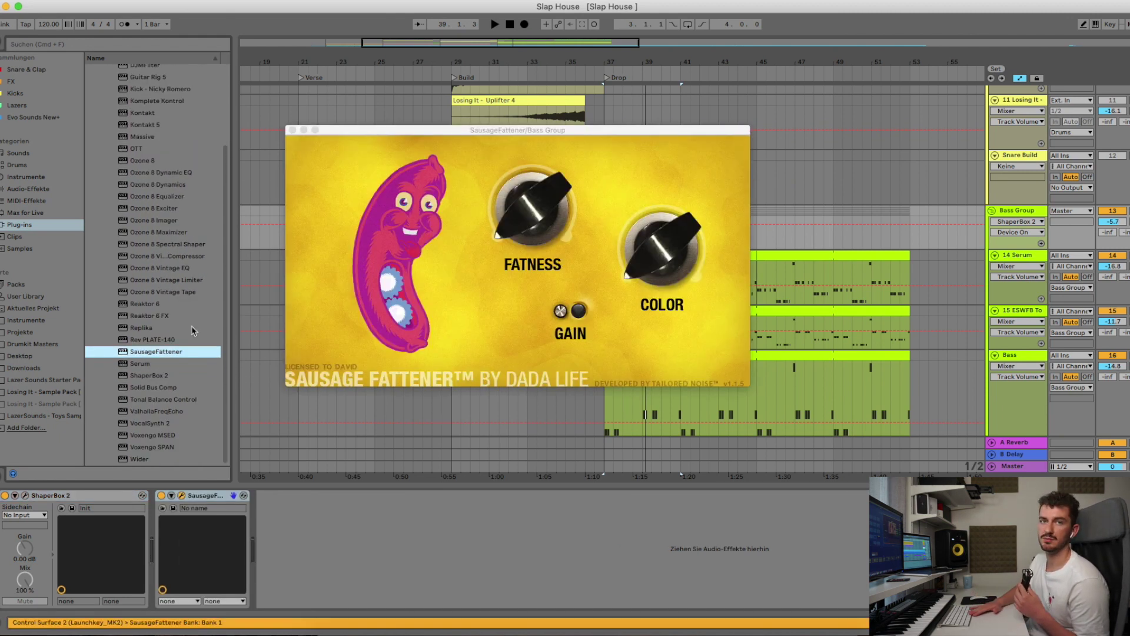
left_click_drag(200, 498, 4, 522)
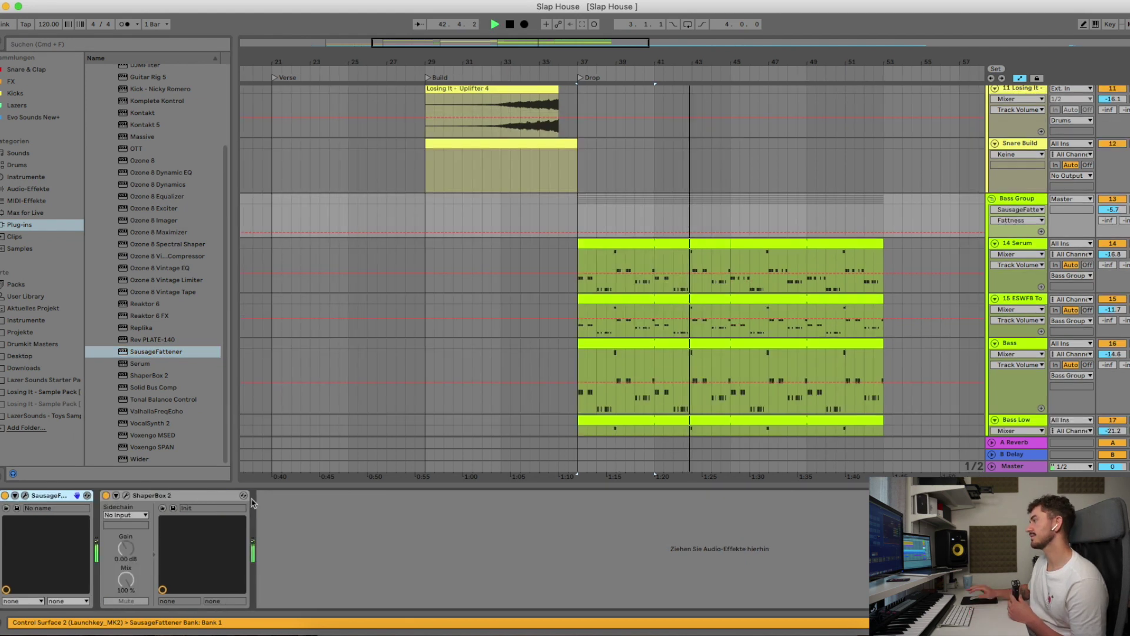
Adjust SausageFattener's Fatness during playback and set the Bass Group's volume to -4.4 dB
left_click(27, 497)
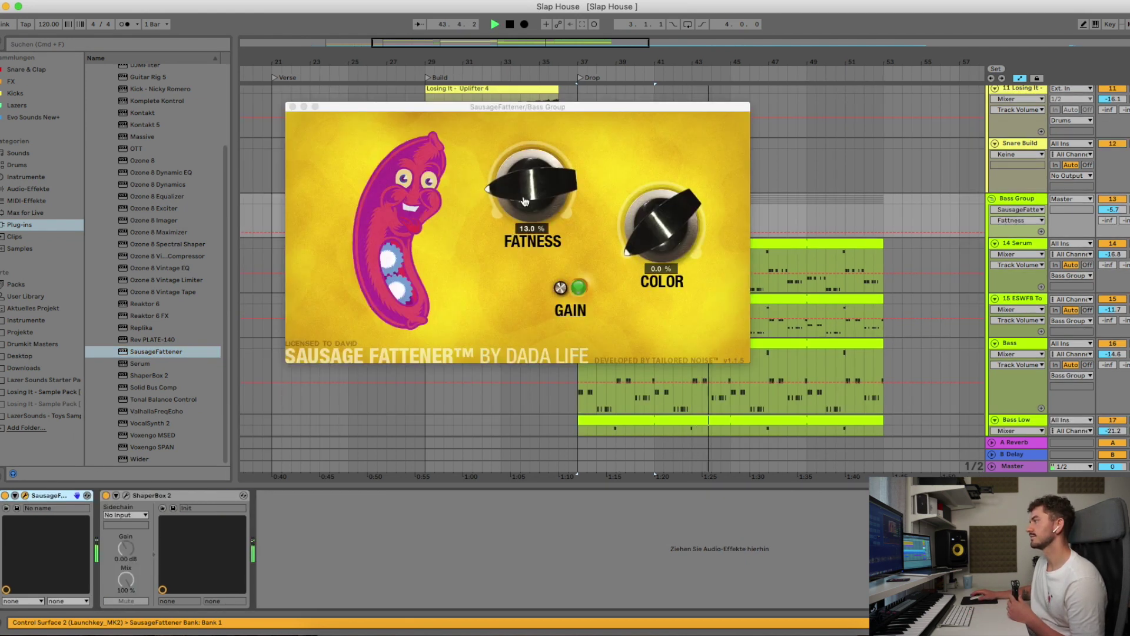
left_click_drag(525, 201, 521, 211)
left_click(292, 107)
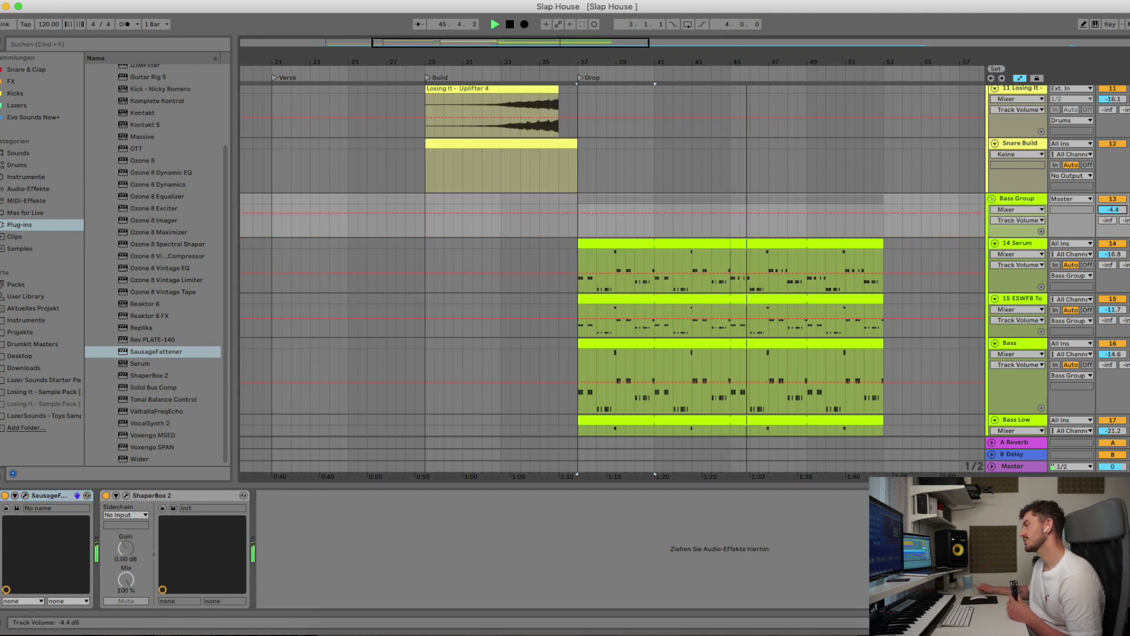
Set the audio input of the 19 Audio track below the Bass Group to Bass Group
scroll(642, 188, "down", 2)
left_click(641, 189)
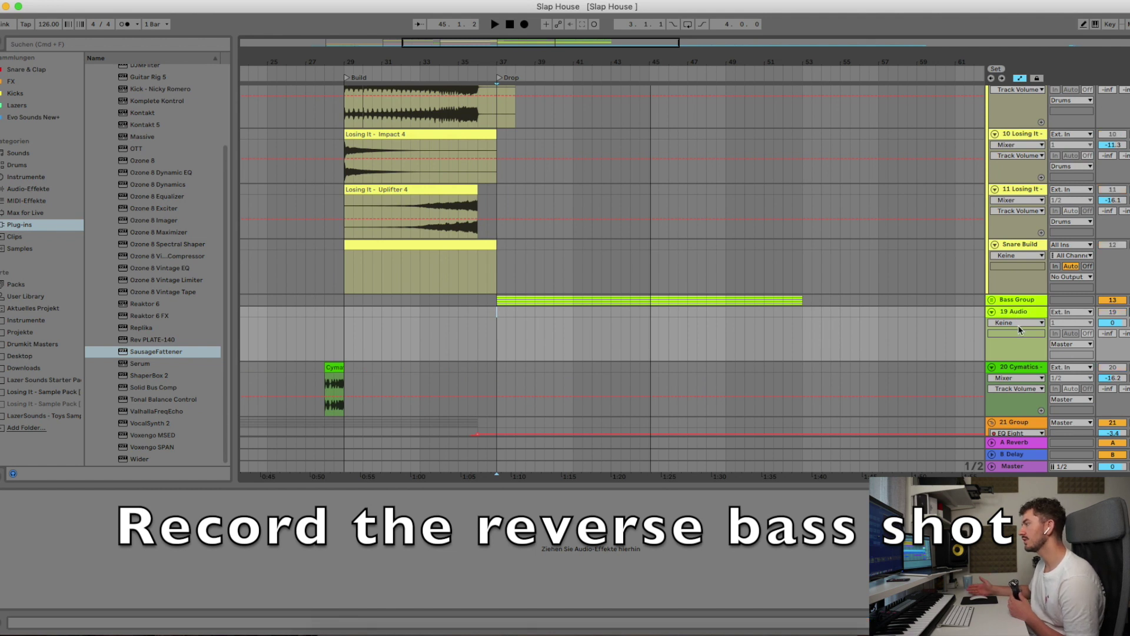
left_click(1018, 323)
left_click(1021, 323)
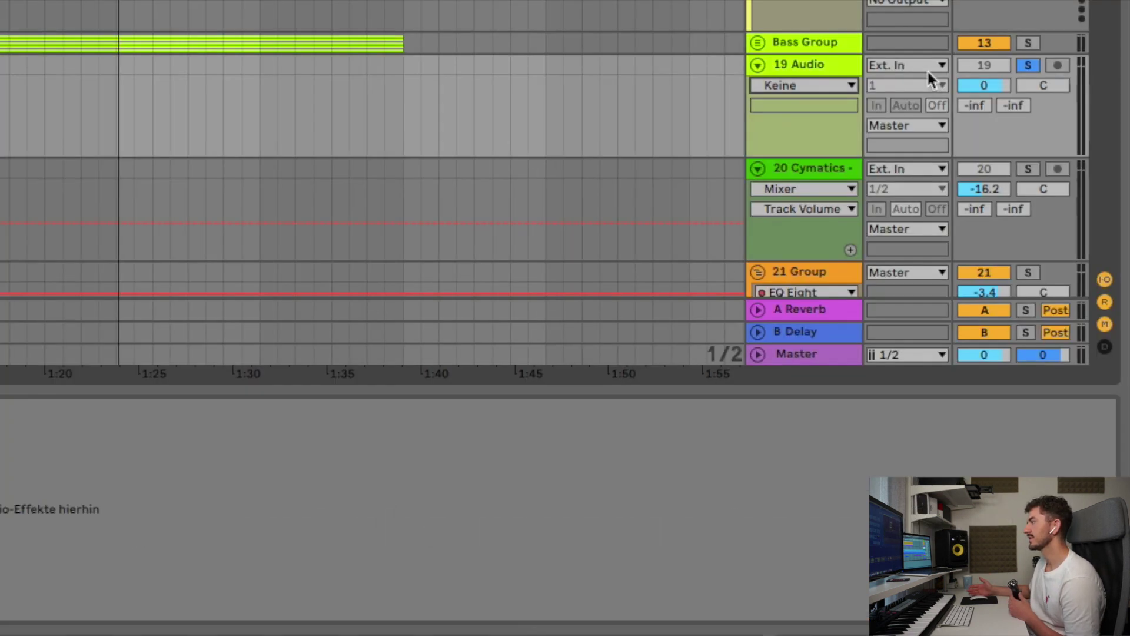
left_click(1068, 311)
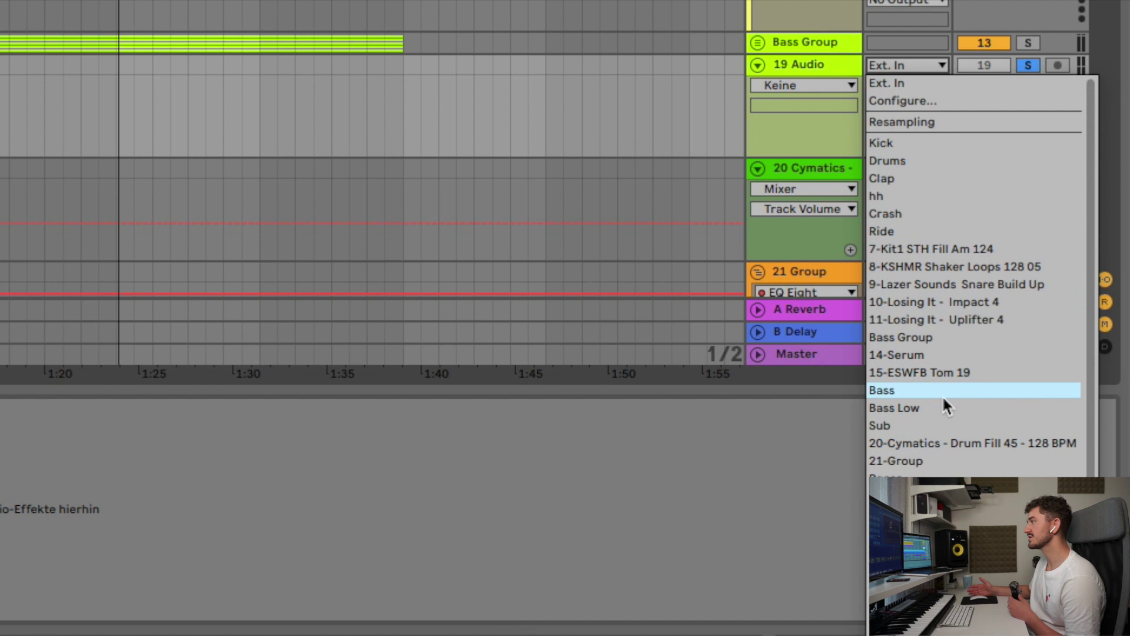
left_click(941, 337)
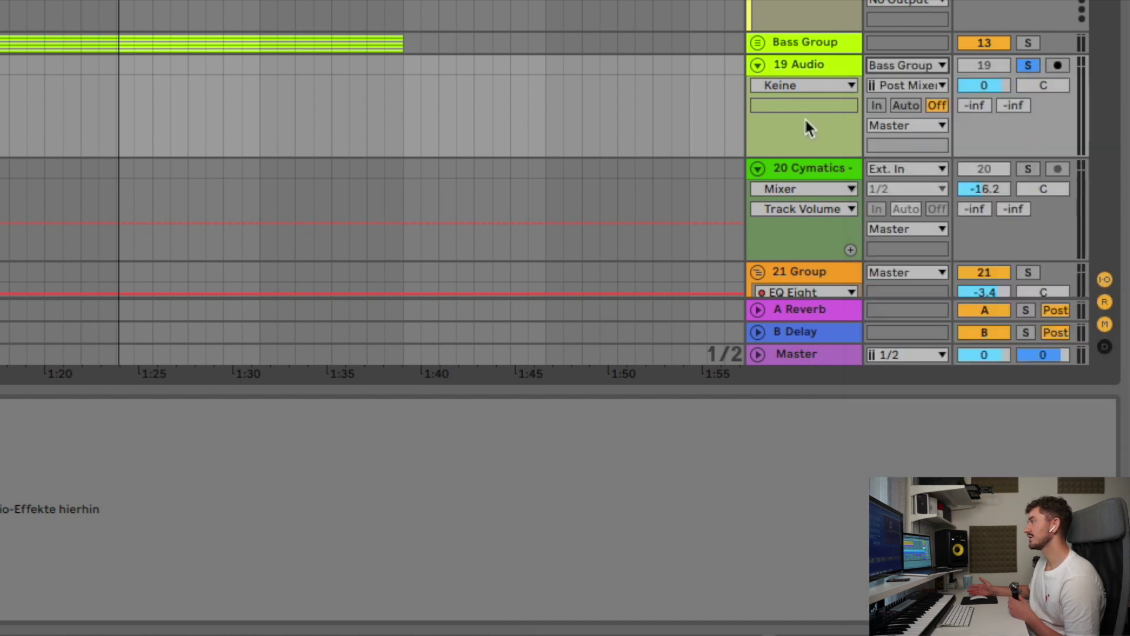
Set the 19 Audio track's monitoring to Auto and arm the track for recording
left_click(788, 40)
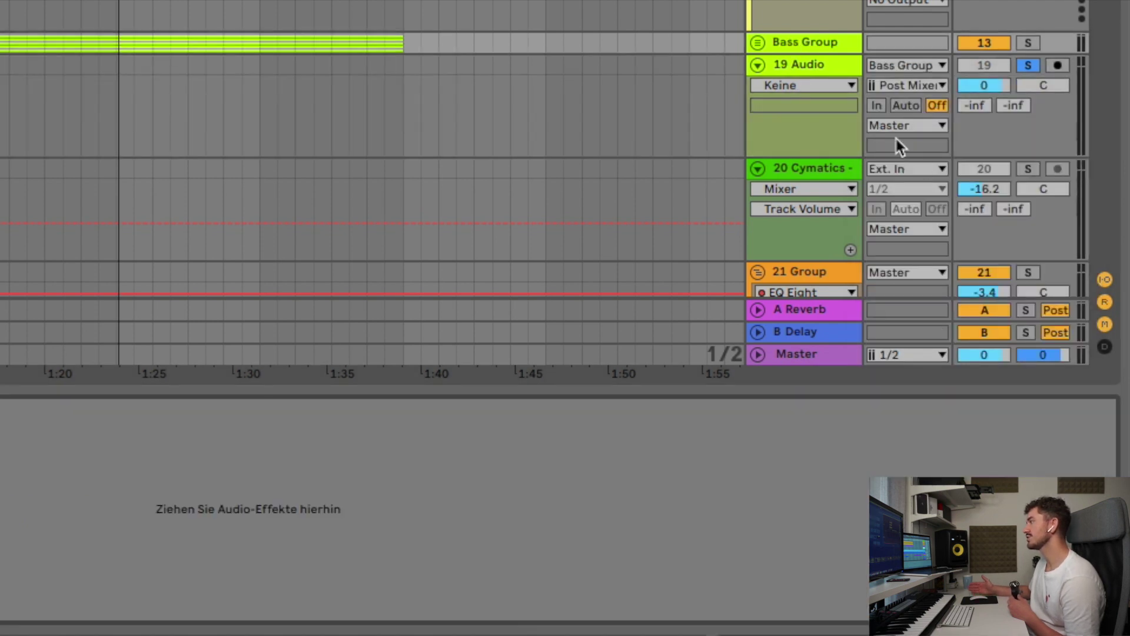
left_click(794, 67)
left_click(836, 87)
left_click(824, 85)
left_click(818, 86)
left_click(818, 86)
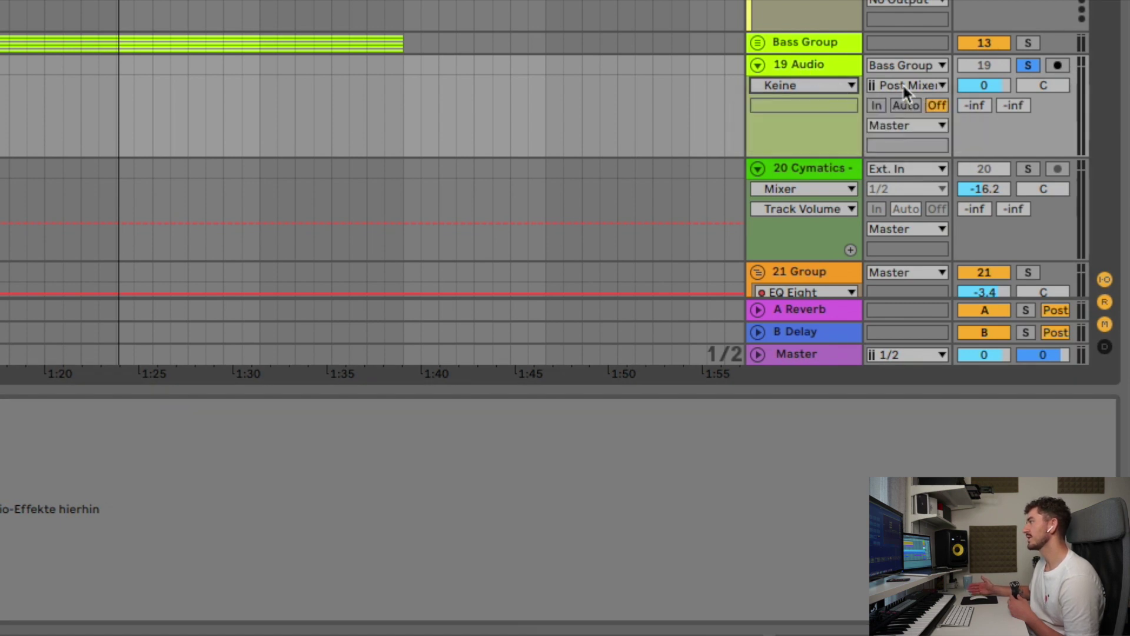
left_click(906, 105)
left_click(1051, 66)
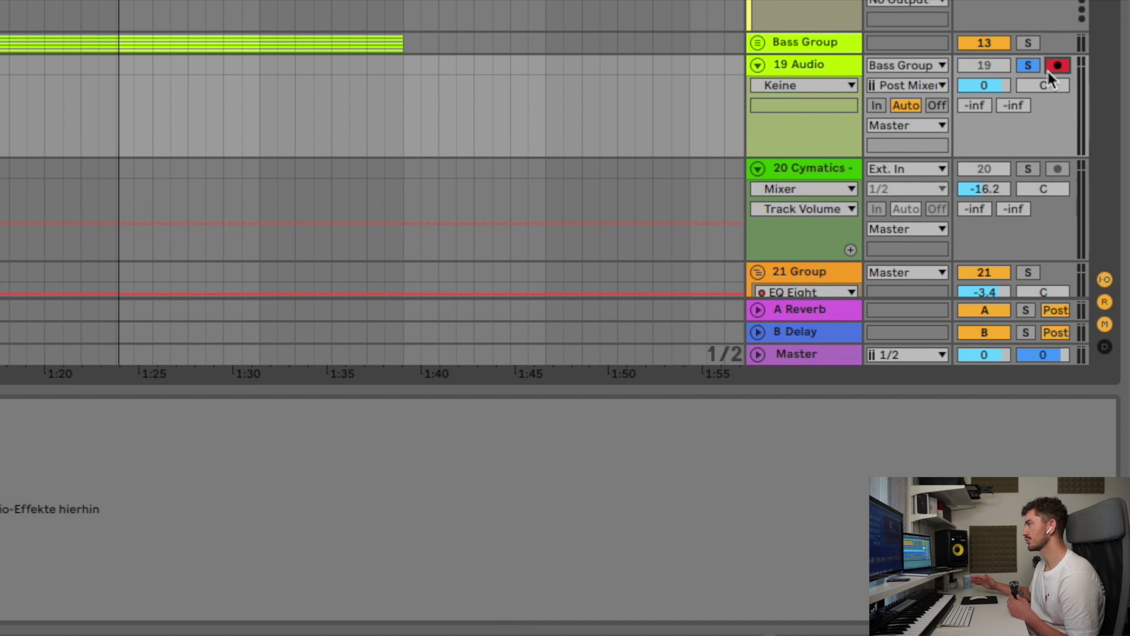
Record the Bass Group's output onto the 19 Audio track from the start of the Drop at bar 37
key("F9")
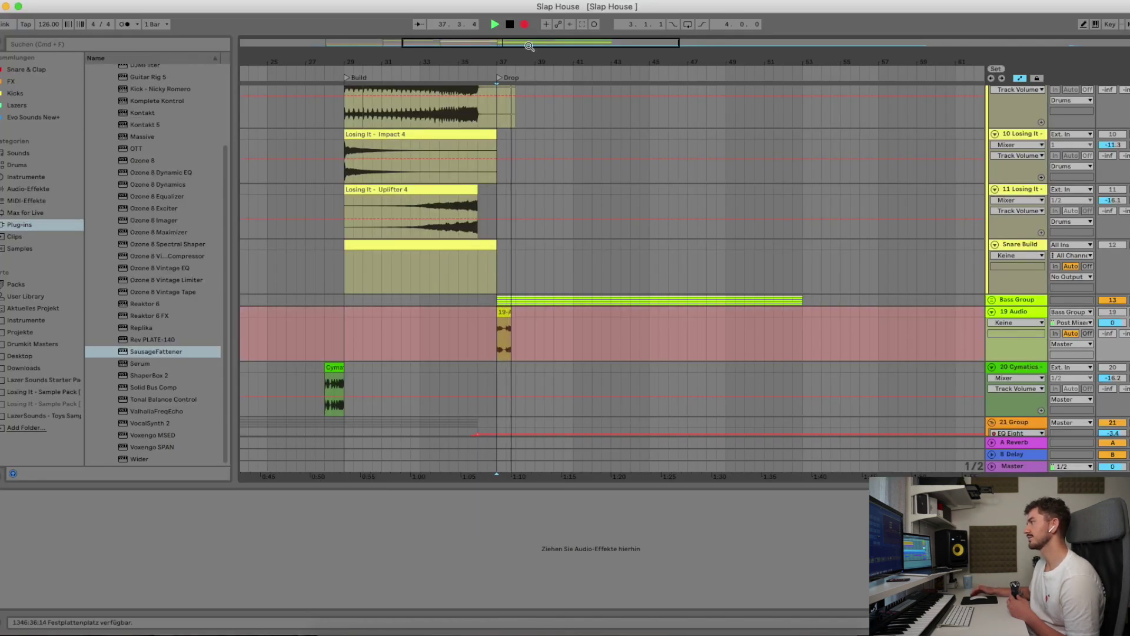
left_click_drag(521, 59, 522, 83)
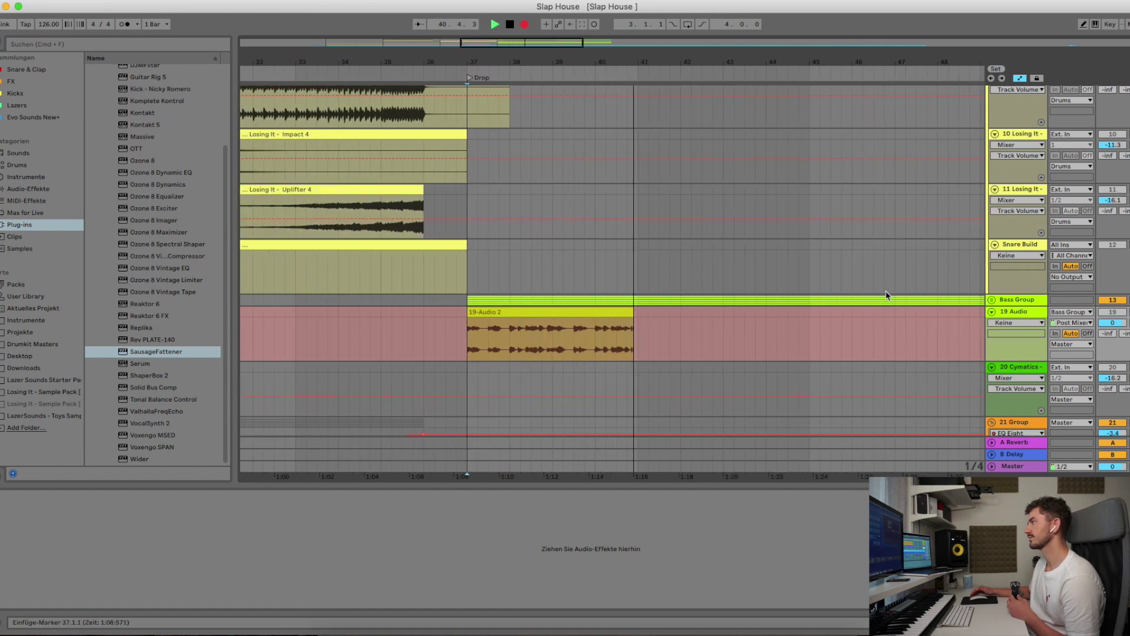
key("space")
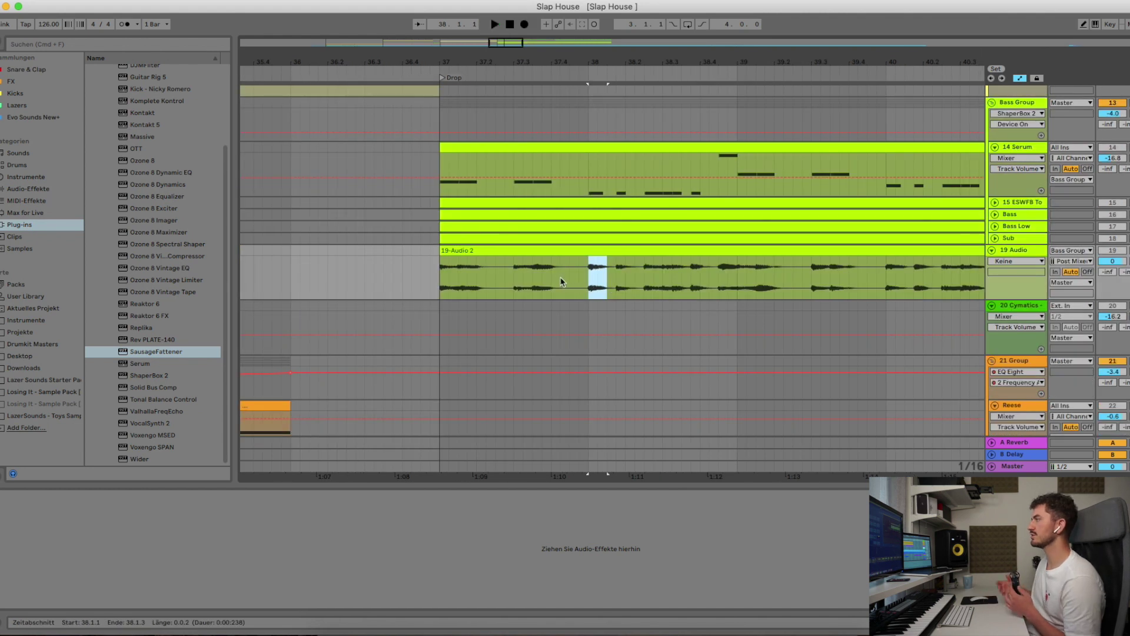
Copy the recorded bass hit between 38.1.1 and 38.1.4 to 37.4.2, directly before bar 38
left_click_drag(589, 281, 613, 283)
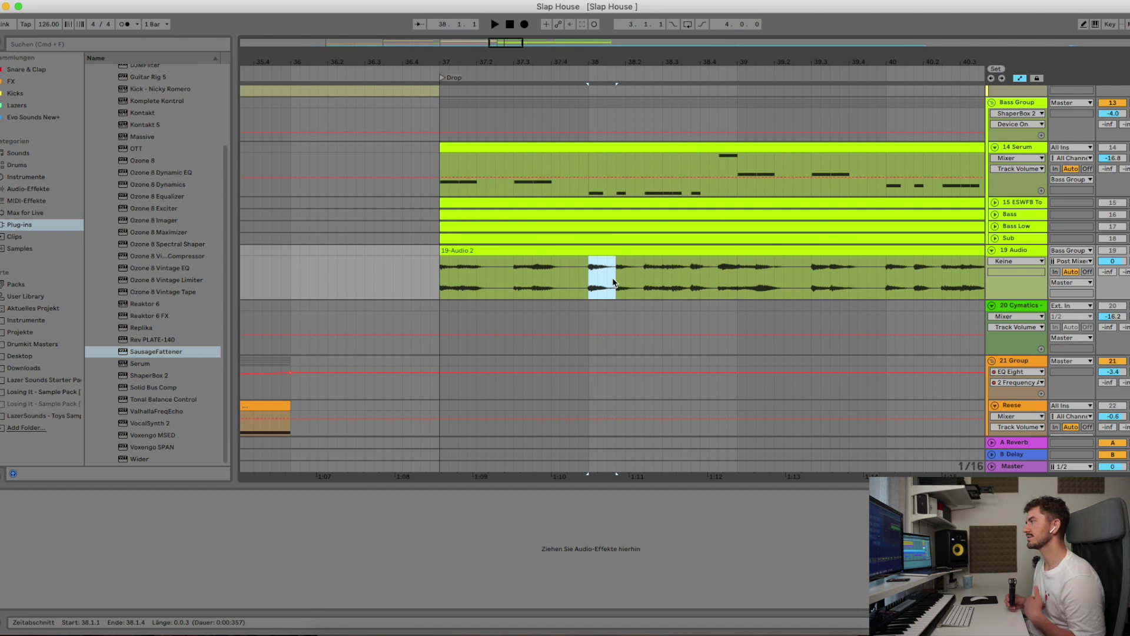
key("a")
left_click(559, 286)
left_click(574, 252)
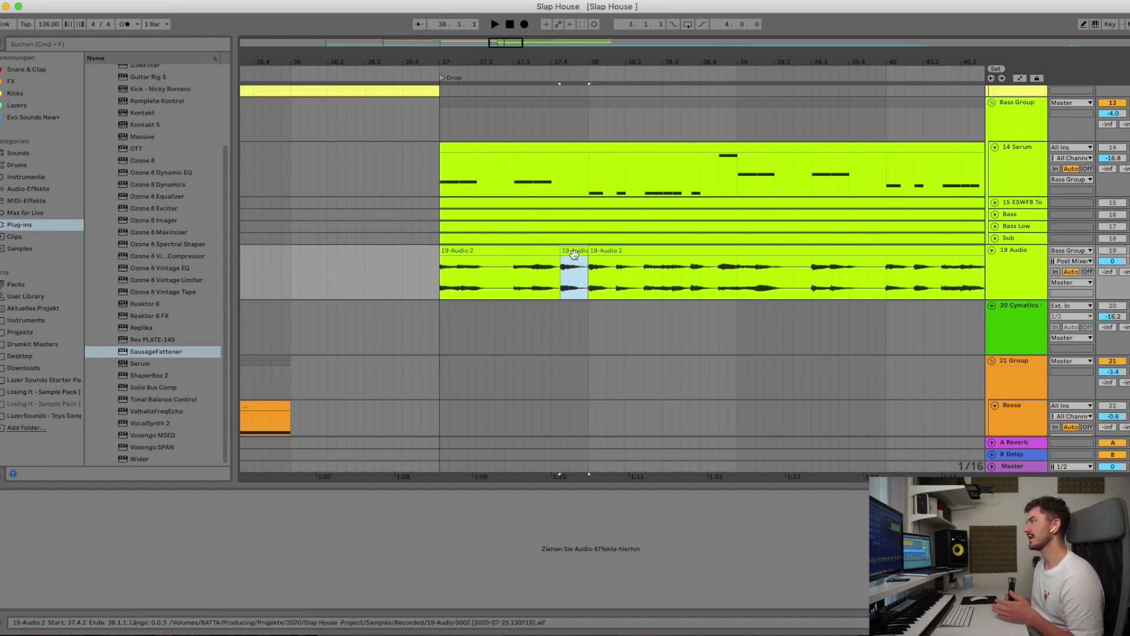
Open the short bass clip before bar 38 and reverse its sample
key("super+j")
double_click(579, 253)
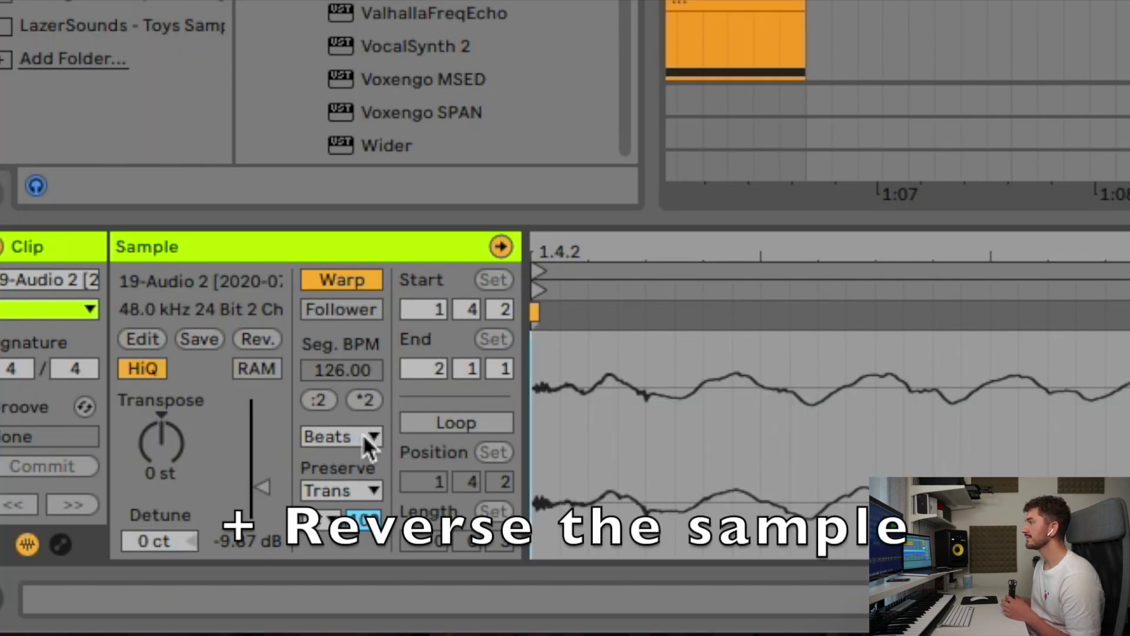
left_click(257, 339)
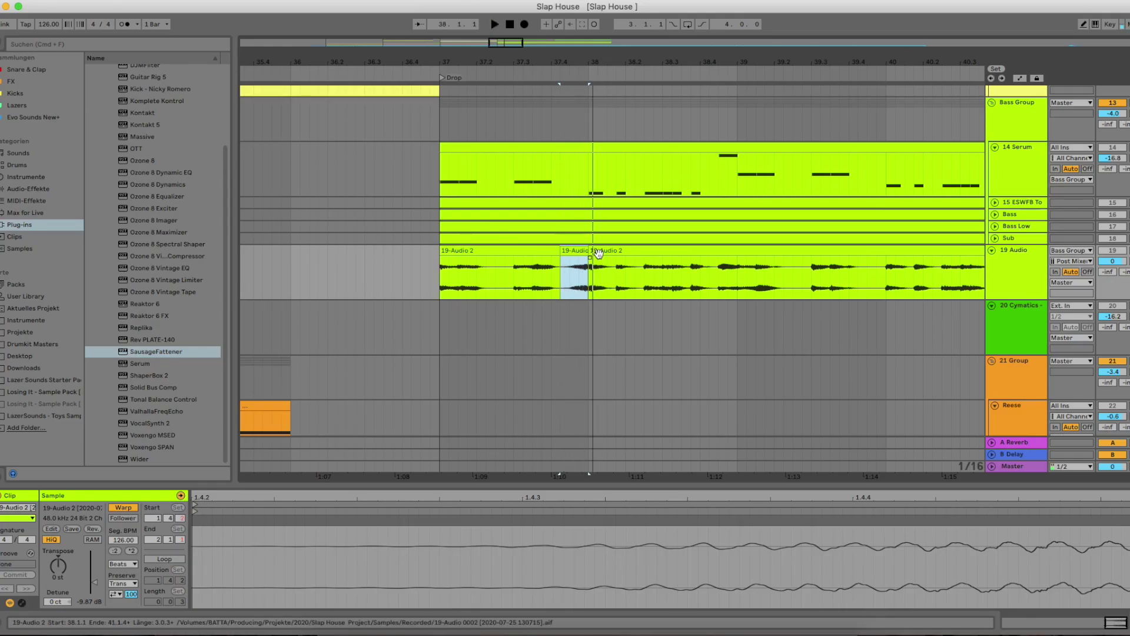
Consolidate the recorded bass hit from 38.4.1 to 38.4.3 on the 19 Audio track and reverse it
scroll(582, 273, "right", 3)
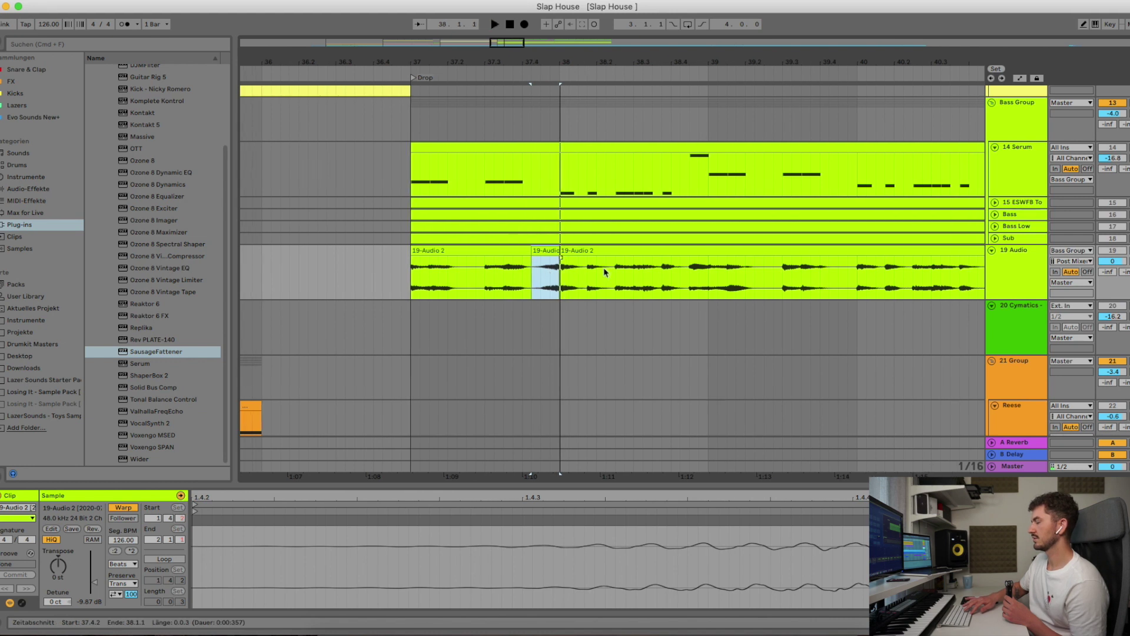
left_click(599, 279)
scroll(612, 280, "right", 2)
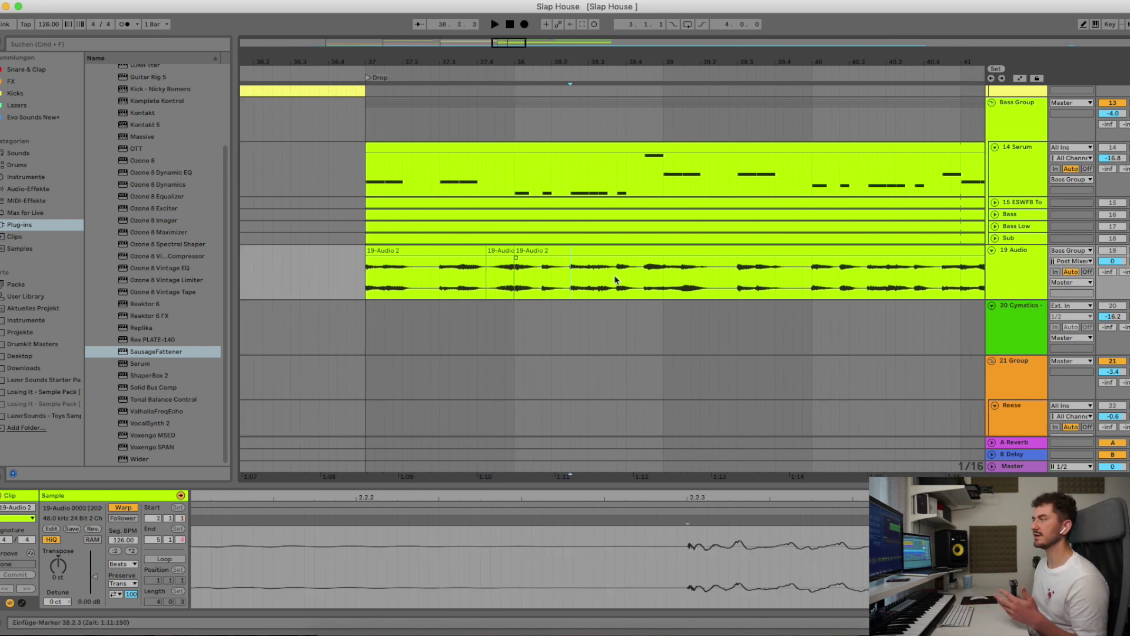
left_click_drag(644, 281, 633, 252)
key("super+j")
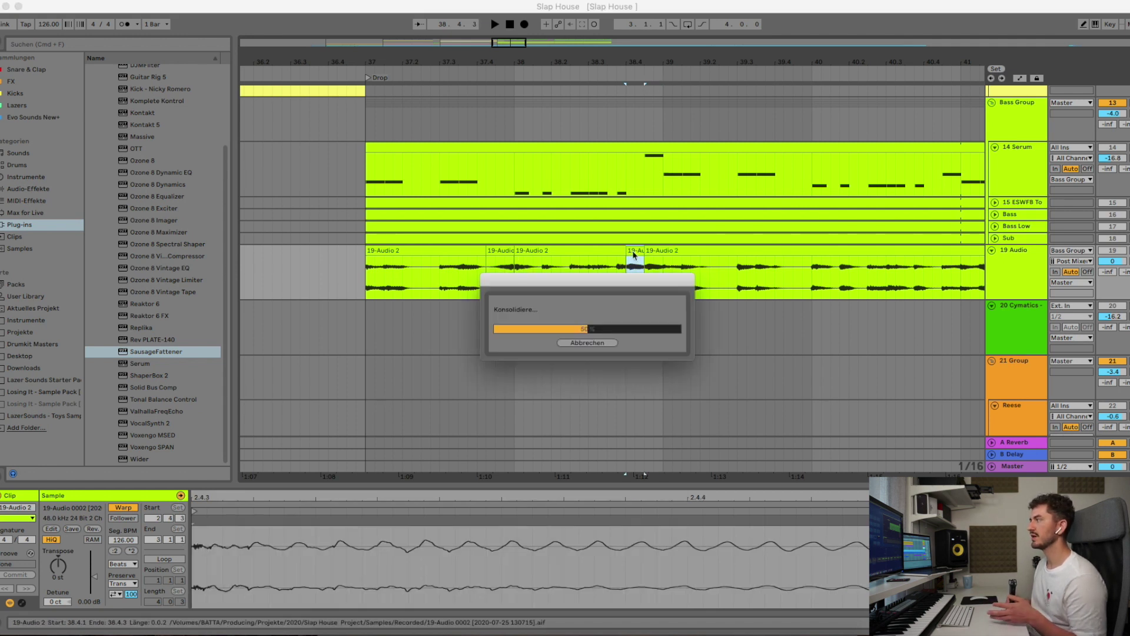
left_click(94, 529)
Add a fade-in to the reversed hit at 38.4.1 and clear the leftover recorded bass around the reversed hits
left_click_drag(532, 251, 617, 233)
key("space")
key("space")
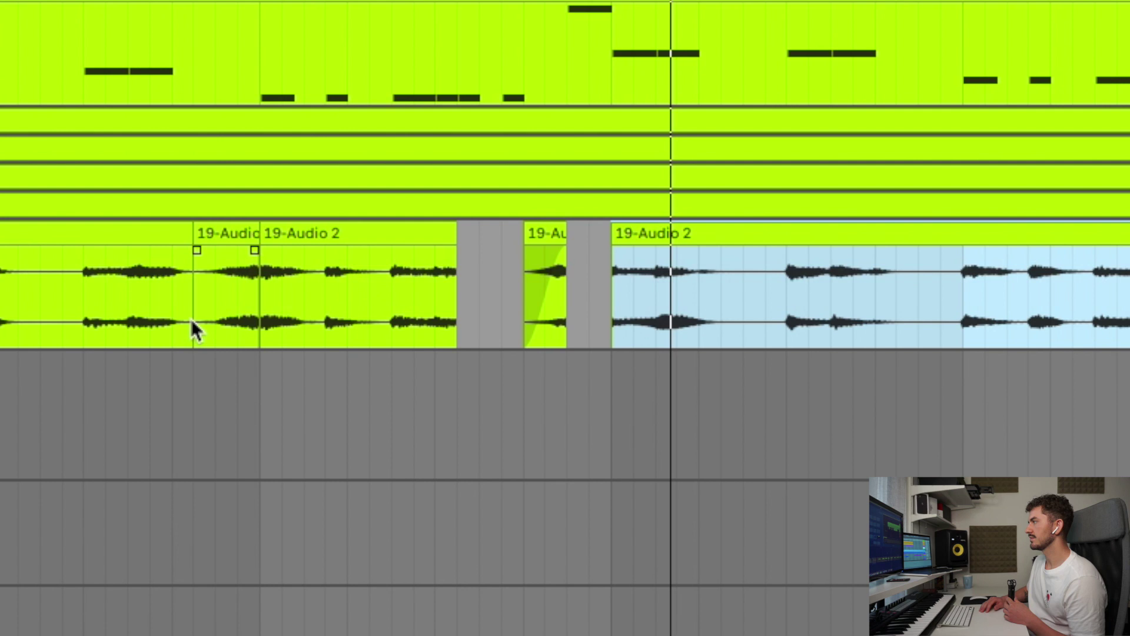
left_click(197, 318)
left_click_drag(613, 314, 698, 314)
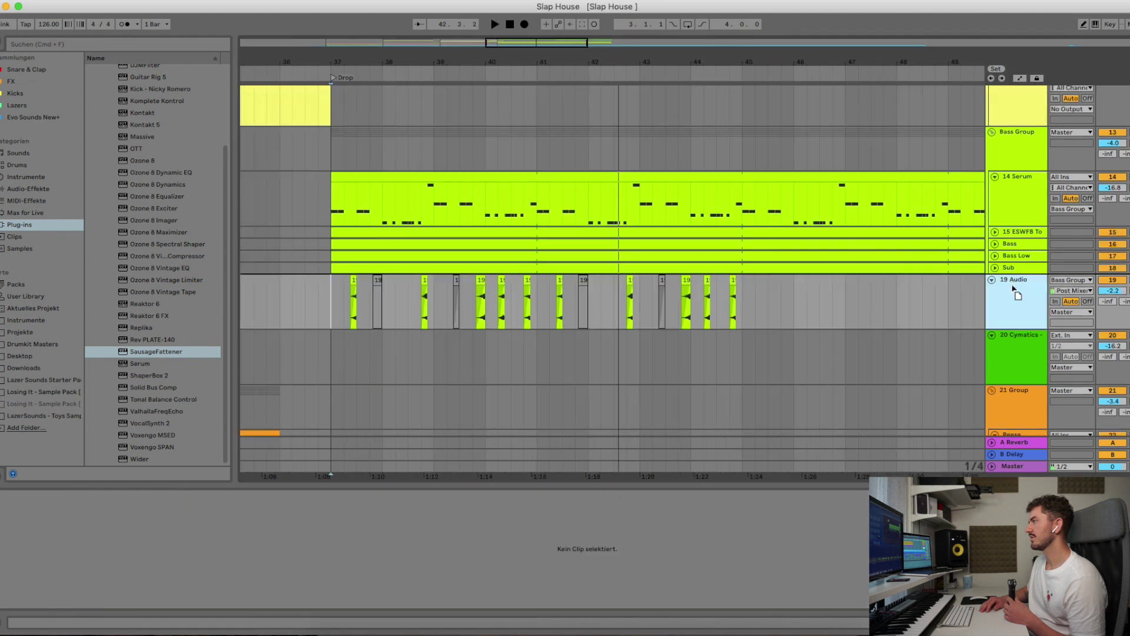
Move the 19 Audio track with the reversed hits into the Bass Group and play the drop from bar 37
left_click_drag(1017, 271, 1015, 268)
key("space")
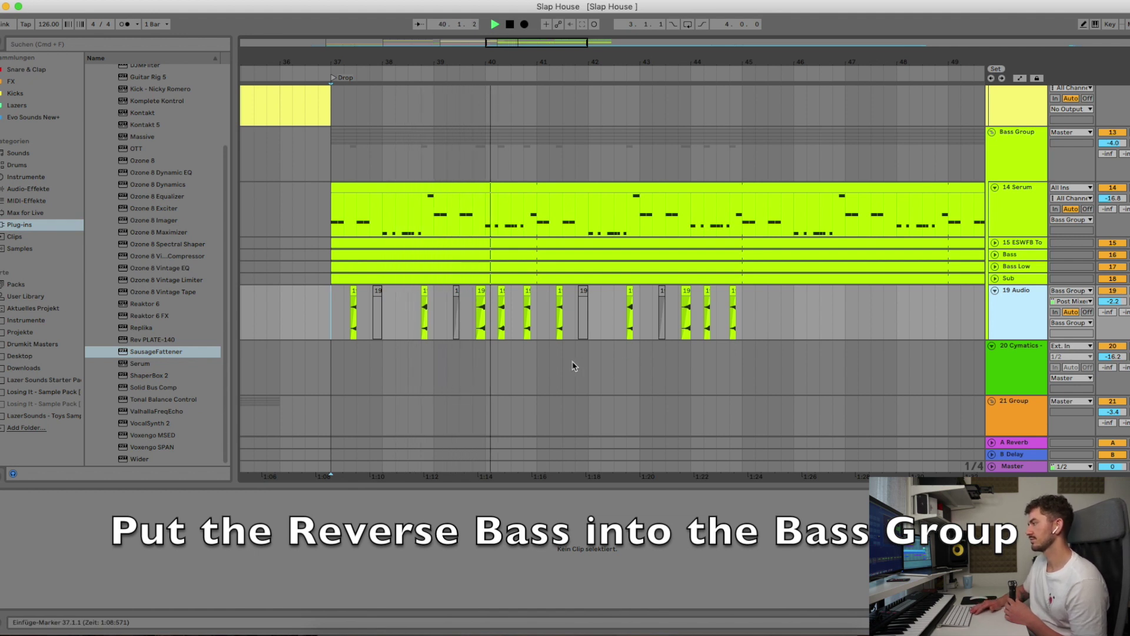
scroll(983, 209, "up", 2)
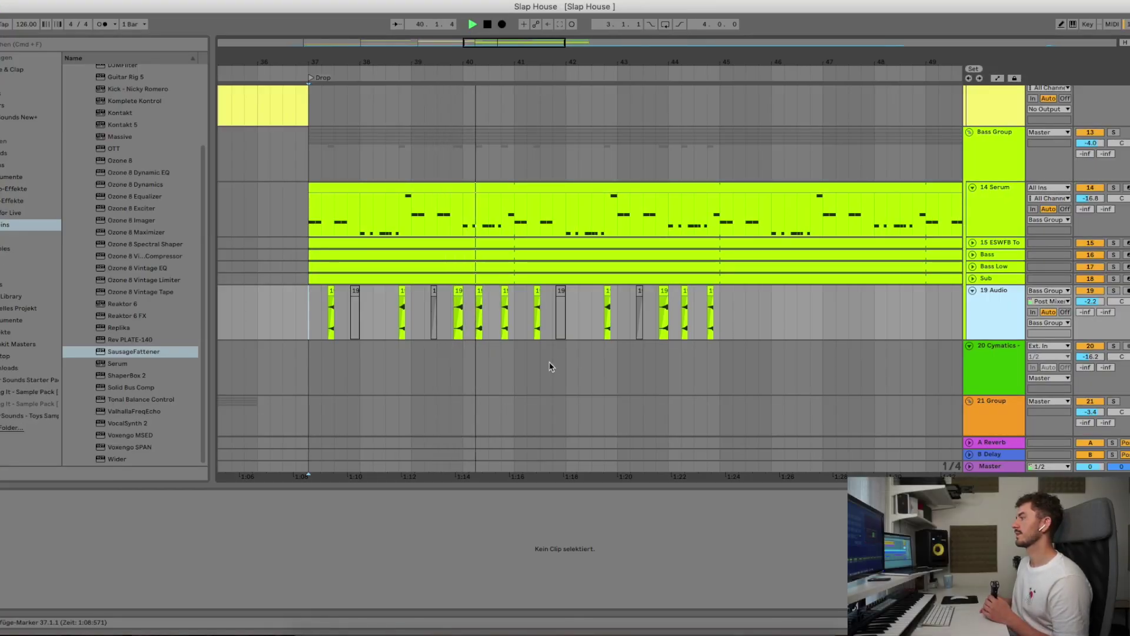
scroll(512, 371, "up", 2)
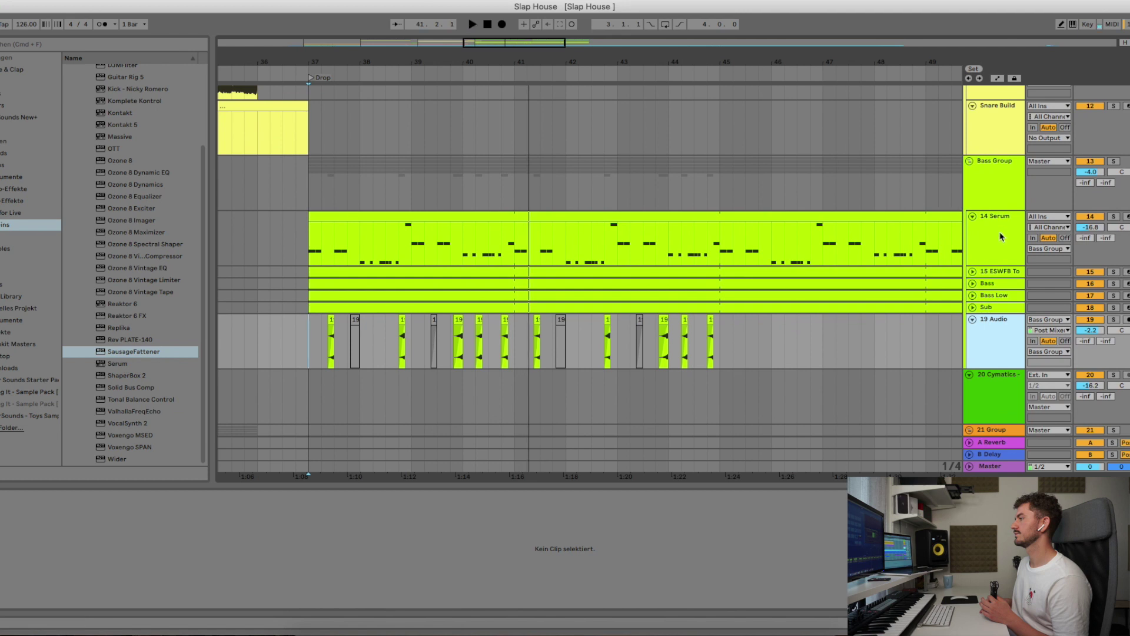
double_click(989, 186)
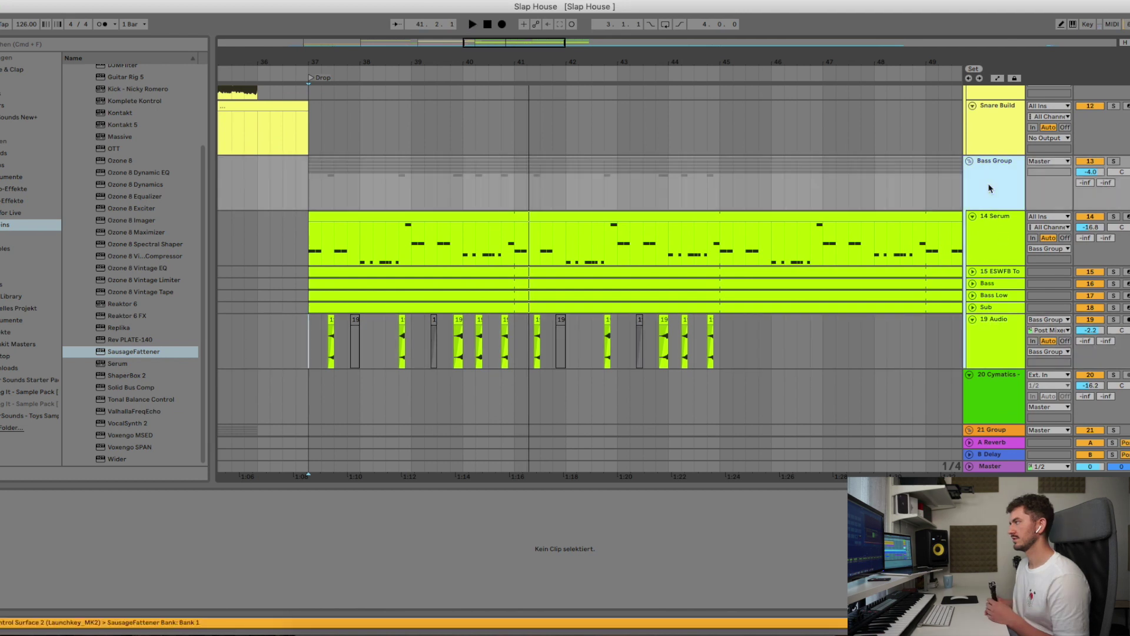
left_click(13, 189)
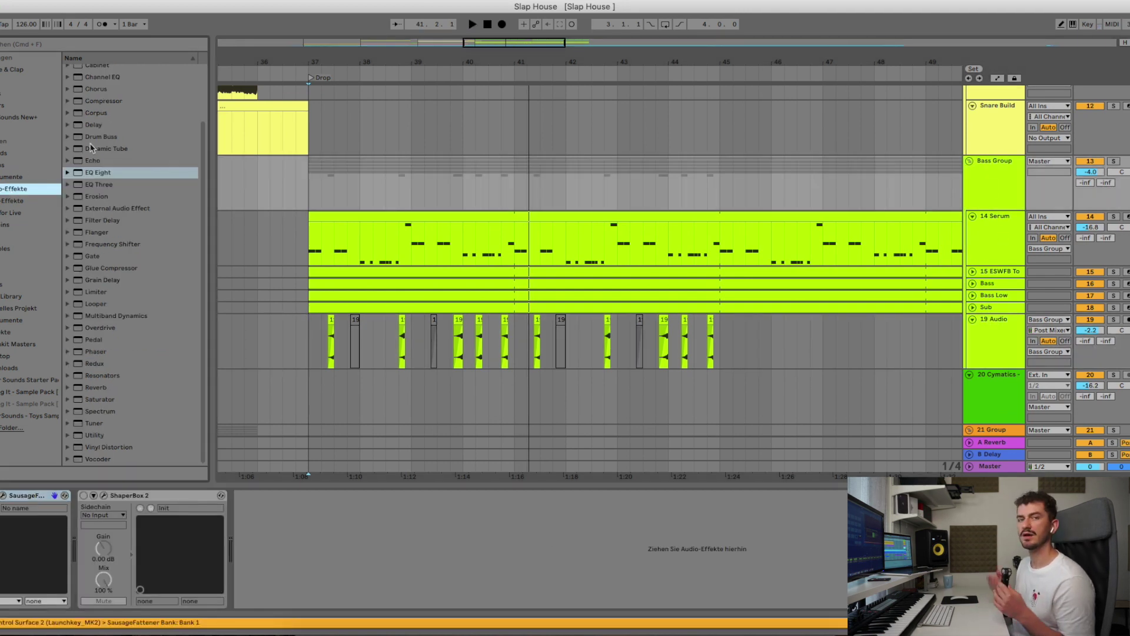
left_click(59, 47)
type("mid")
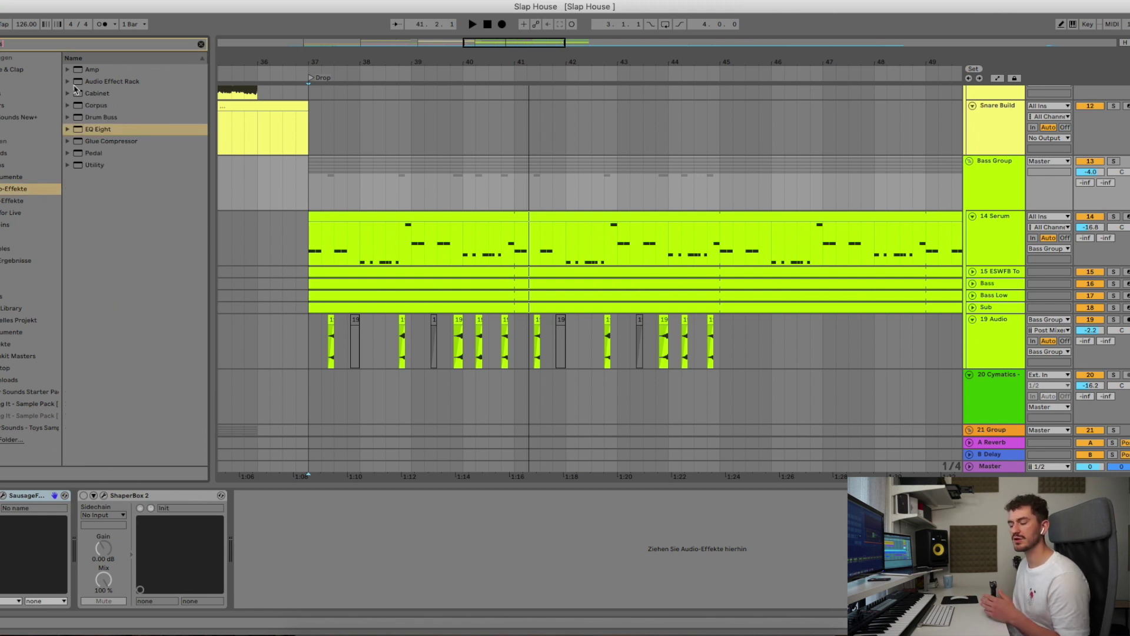
left_click(103, 82)
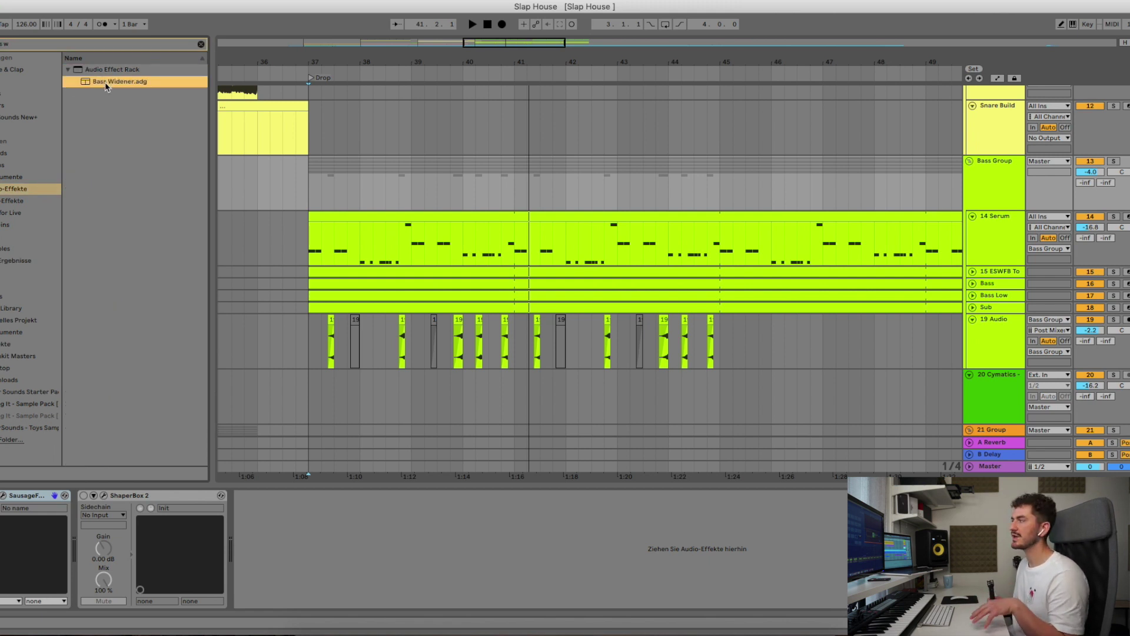
left_click_drag(106, 82, 302, 559)
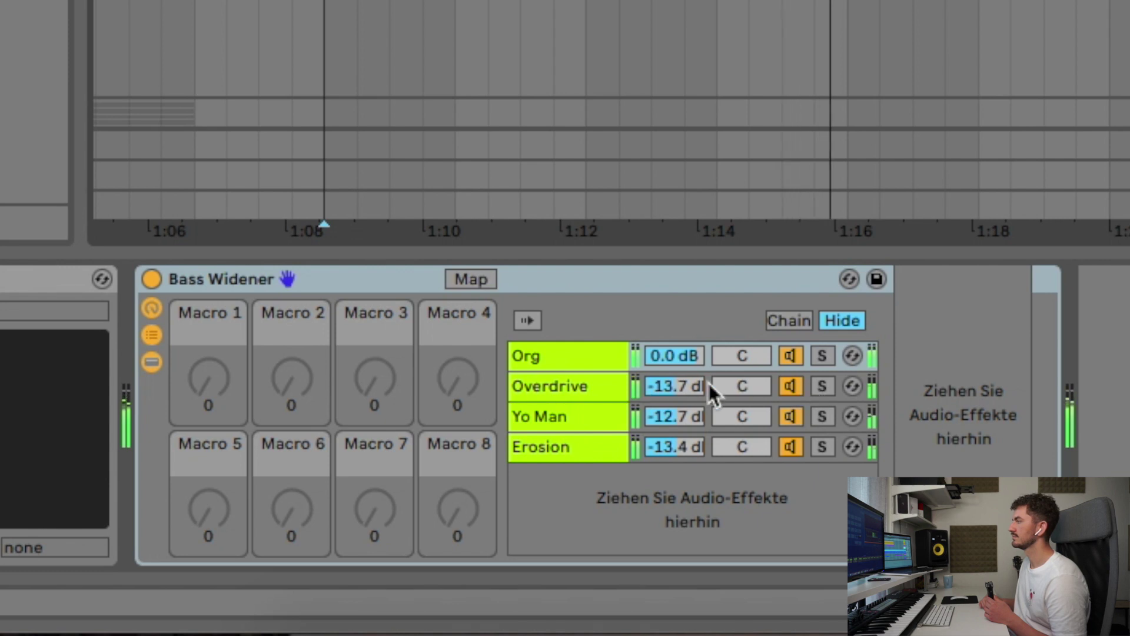
Listen to the bass with the Bass Widener's Overdrive, Yo Man and Erosion chains off, and with Overdrive switched back on
left_click(790, 386)
left_click(790, 416)
left_click(790, 445)
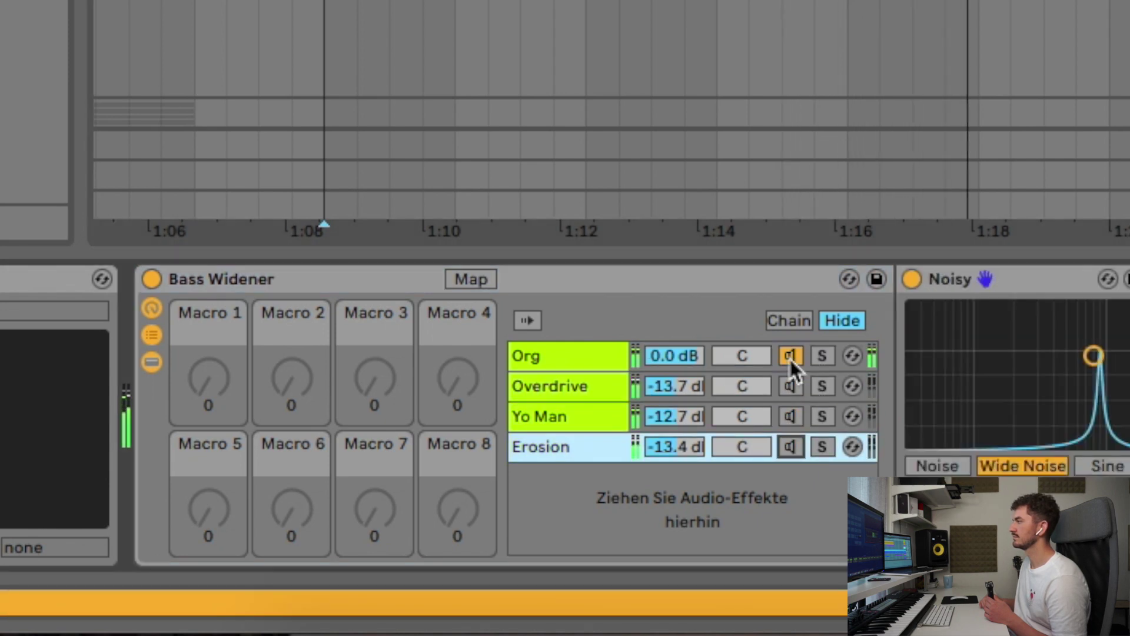
left_click(570, 387)
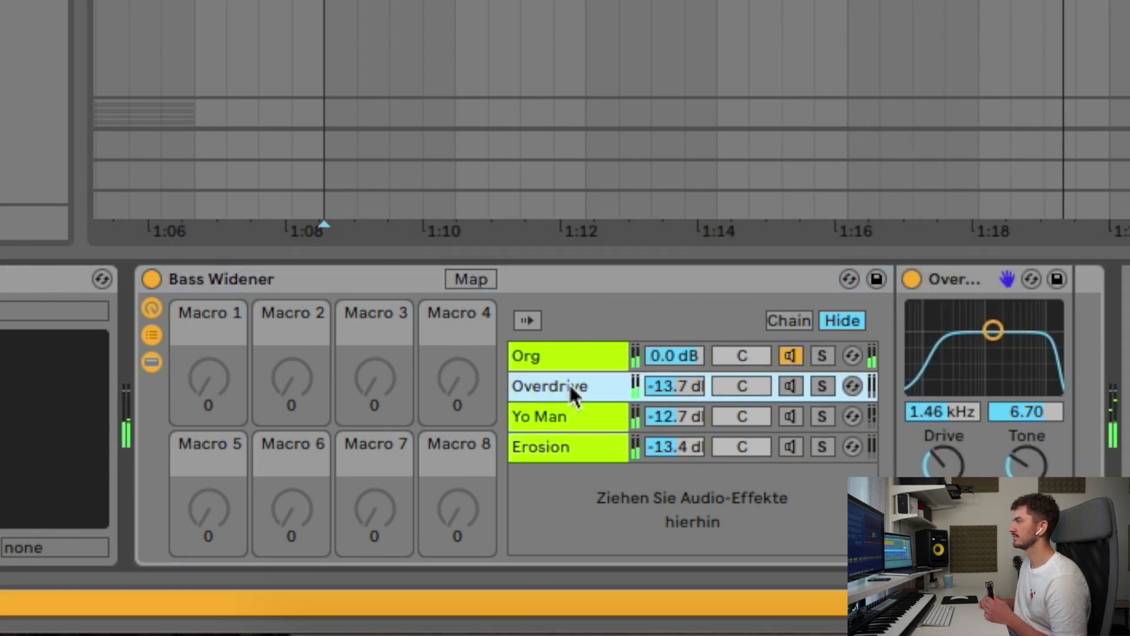
left_click(790, 386)
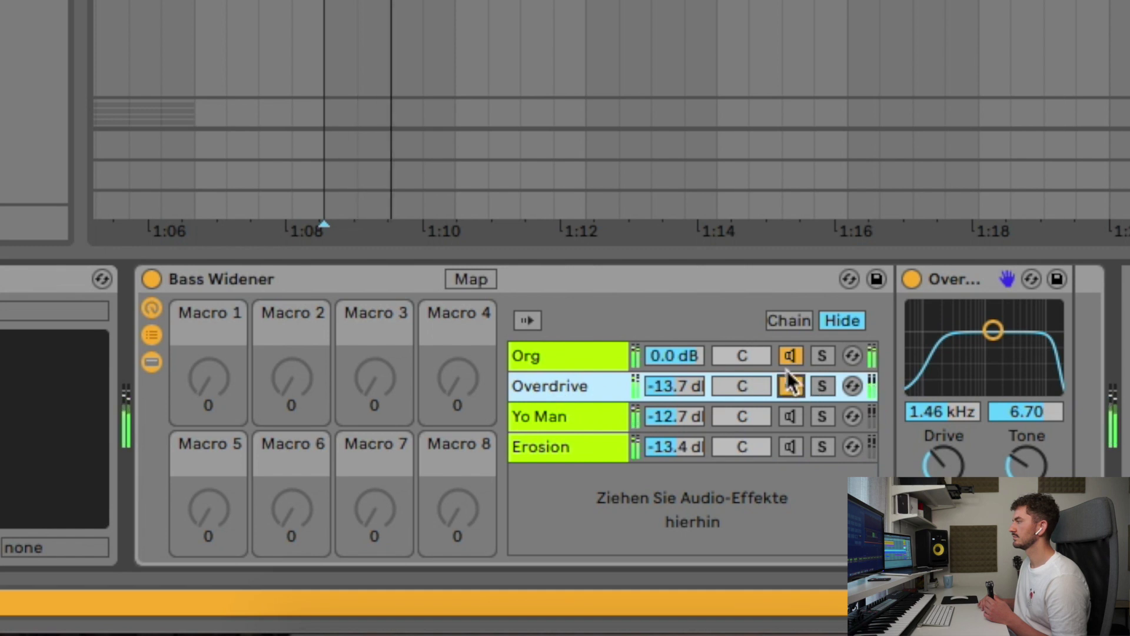
Audition the Bass Widener's Overdrive, Yo Man and Erosion chains one by one in solo
left_click(821, 385)
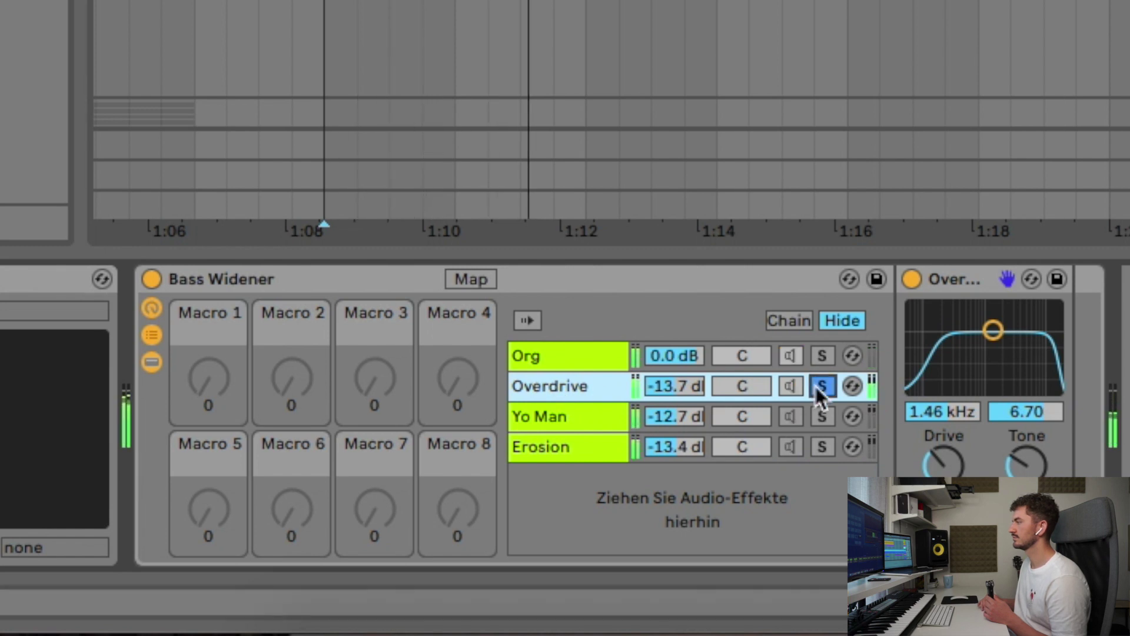
left_click(822, 416)
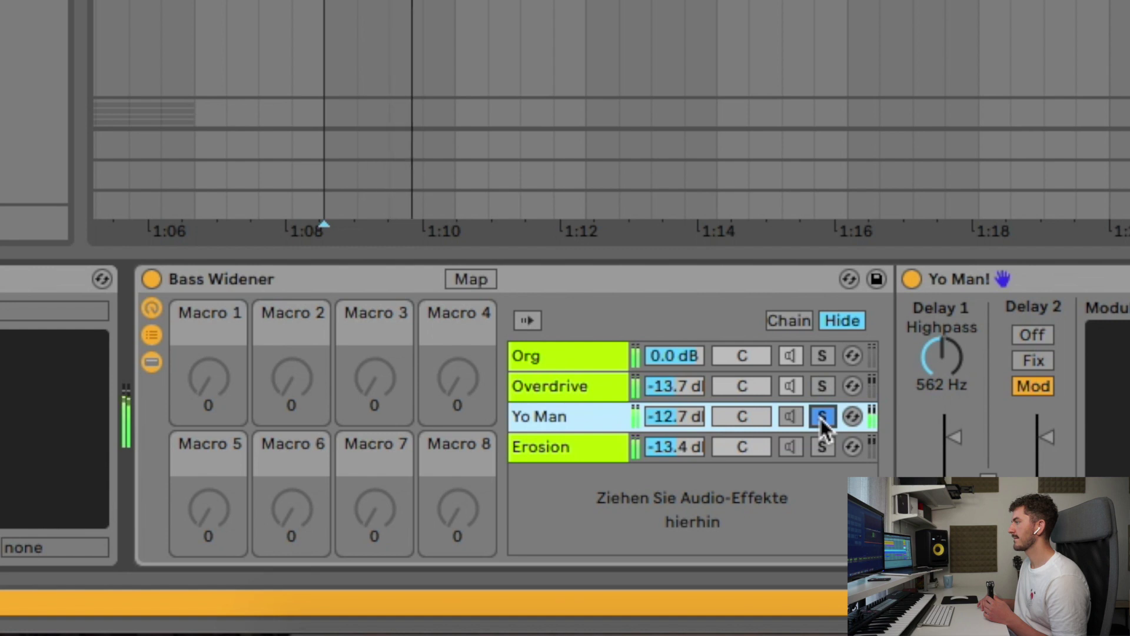
left_click(822, 448)
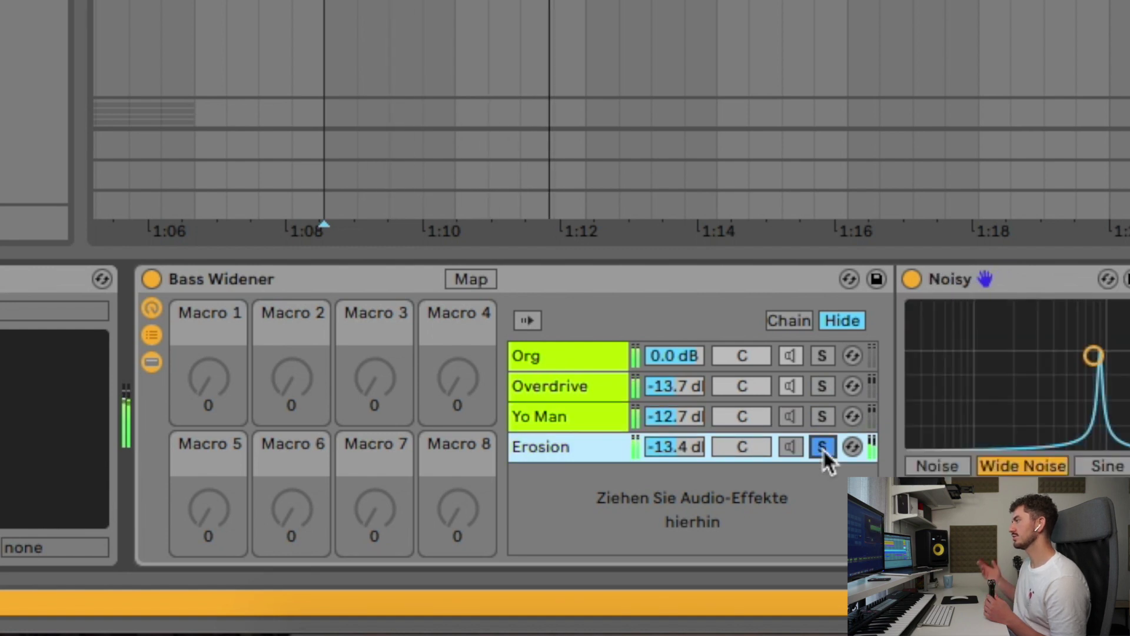
left_click(823, 447)
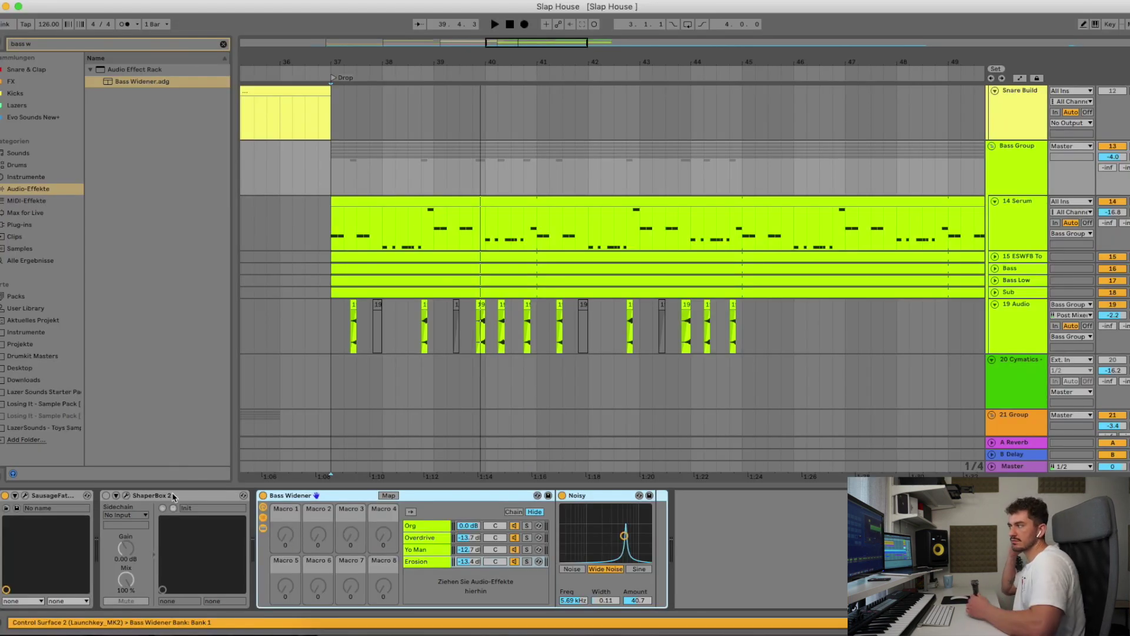
Place ShaperBox 2 after the Bass Widener and insert a Utility between the two devices
left_click_drag(393, 514, 727, 525)
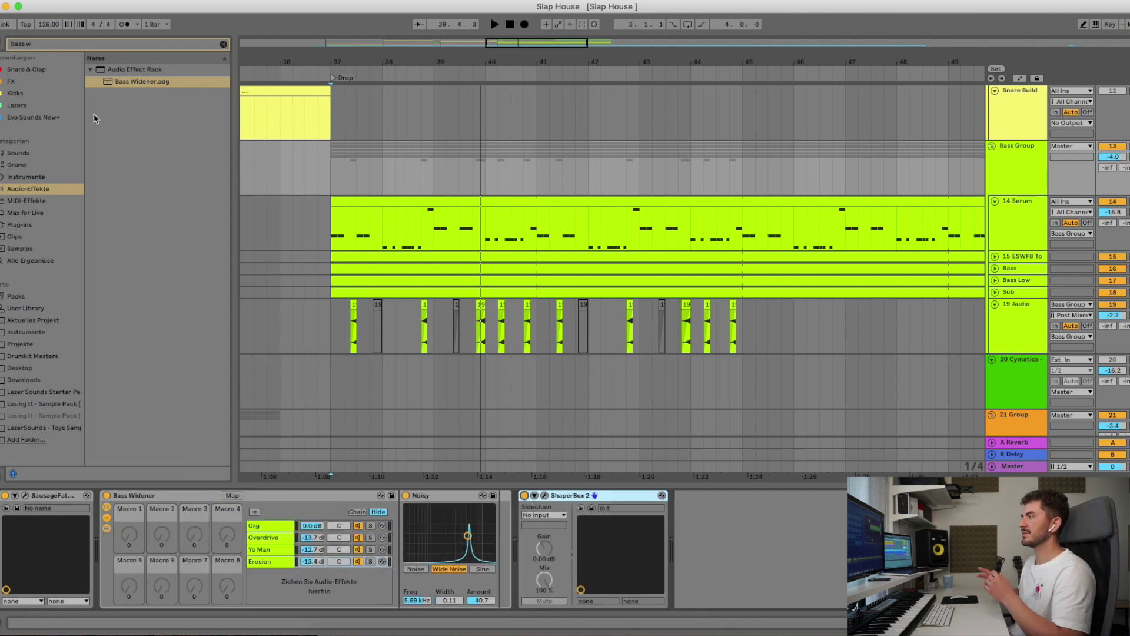
left_click(20, 179)
left_click(19, 200)
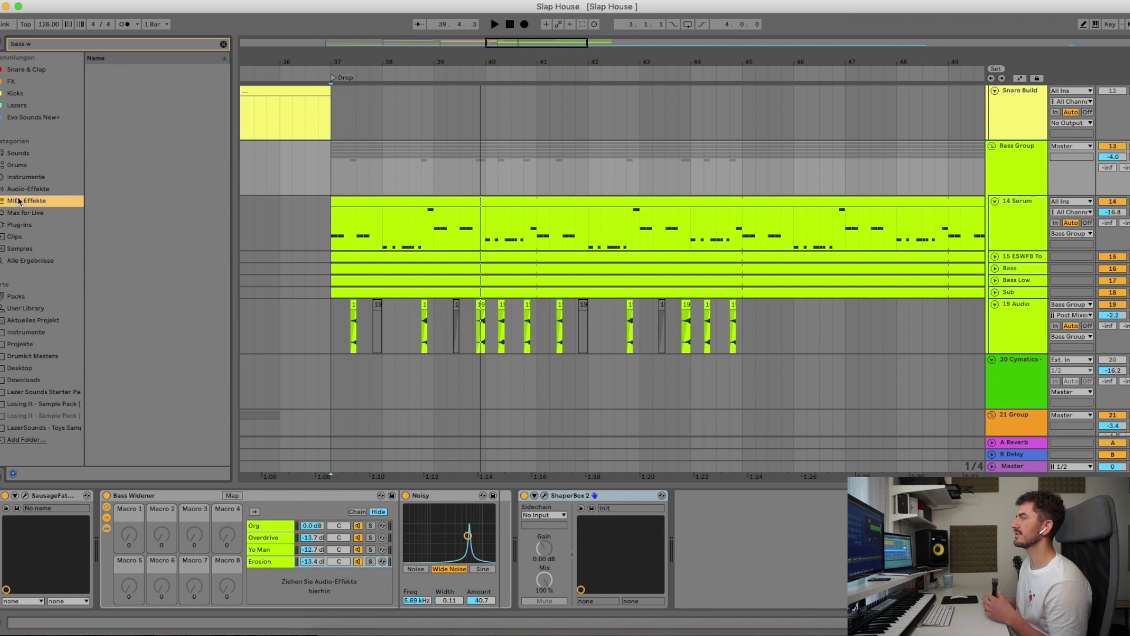
left_click(20, 189)
left_click(223, 44)
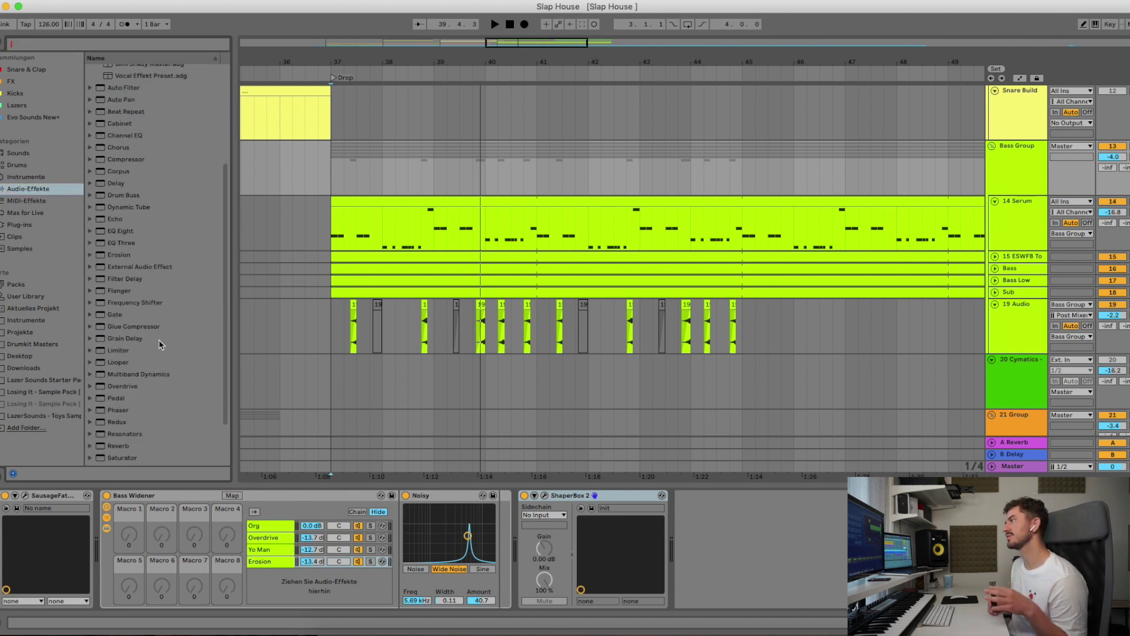
left_click_drag(103, 439, 548, 580)
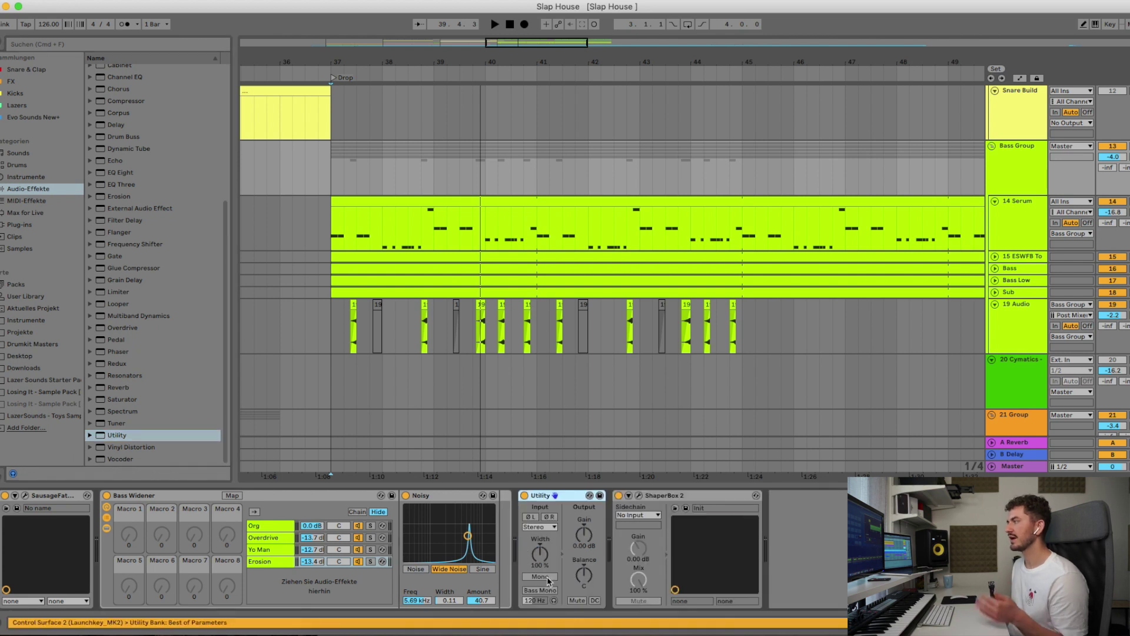
Enable Bass Mono at 105 Hz in the Bass Group's Utility and play the drop from bar 37
left_click(540, 577)
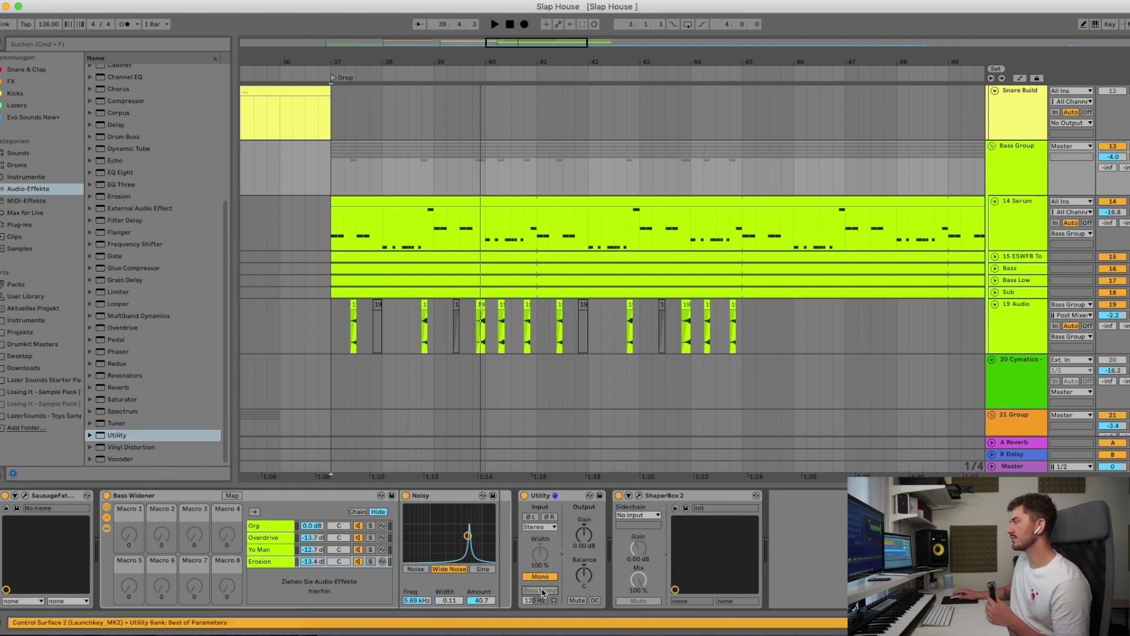
left_click(545, 579)
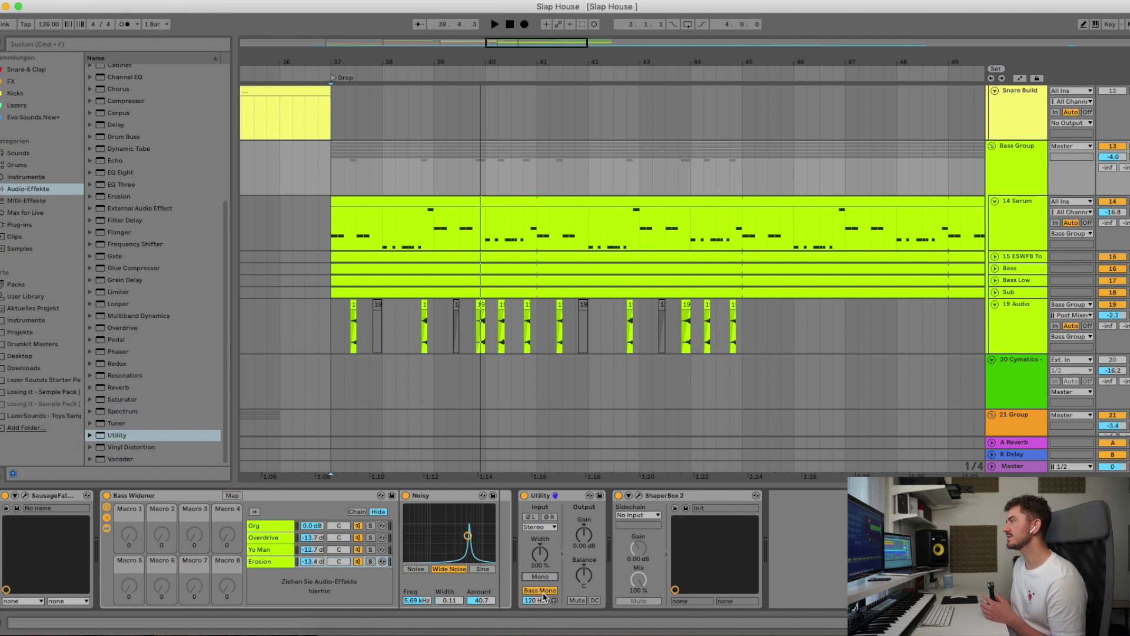
key("space")
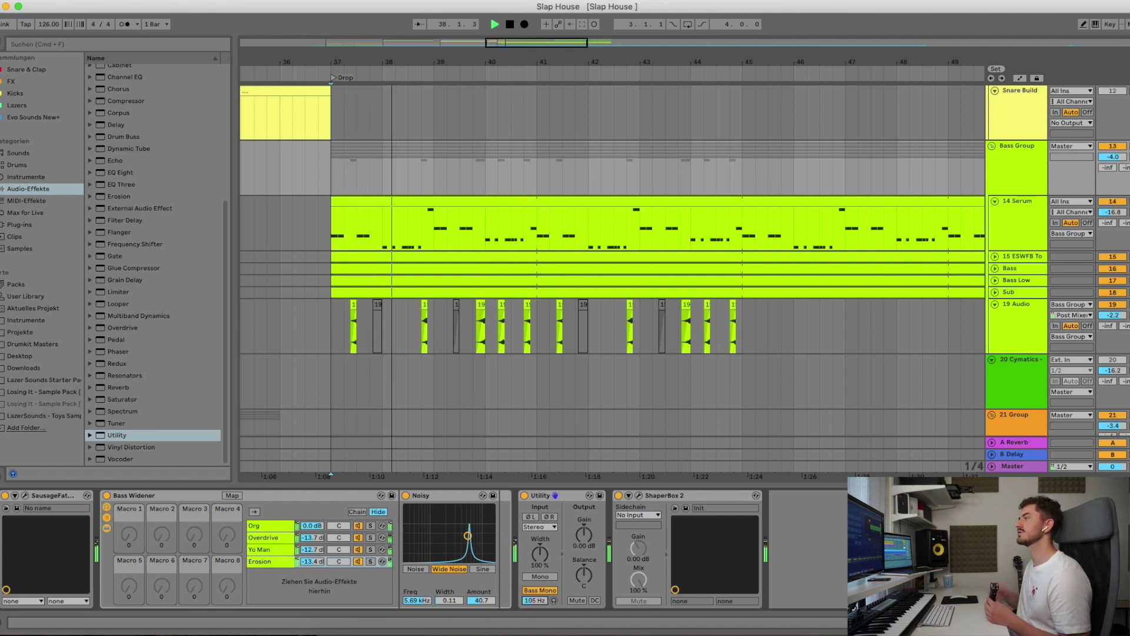
key("space")
key("space")
scroll(511, 353, "down", 3)
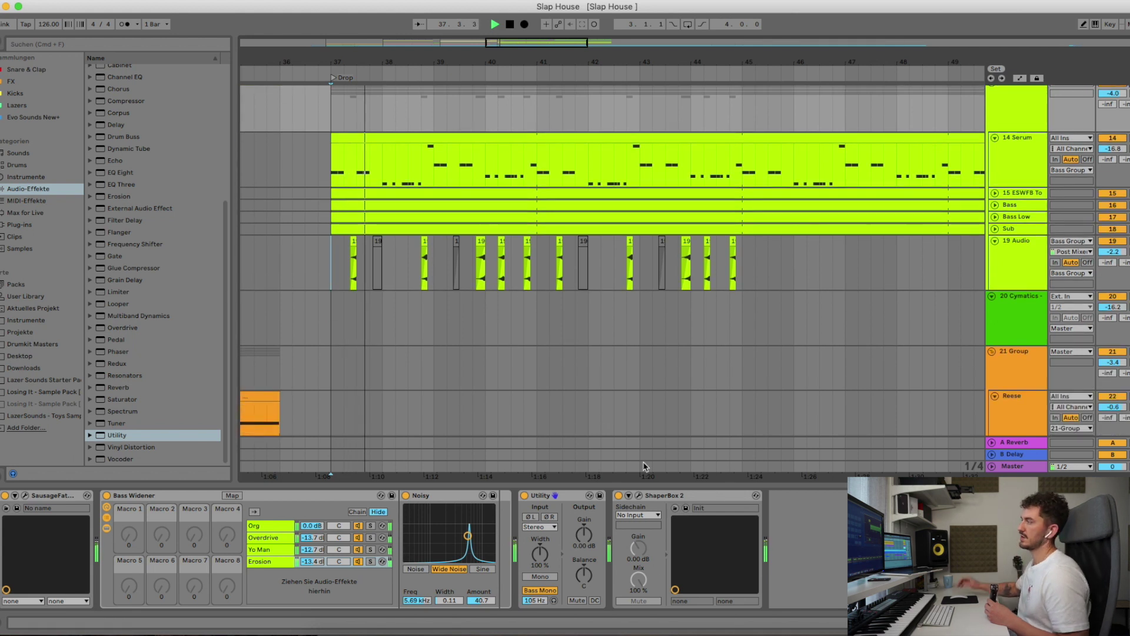
scroll(788, 285, "up", 2)
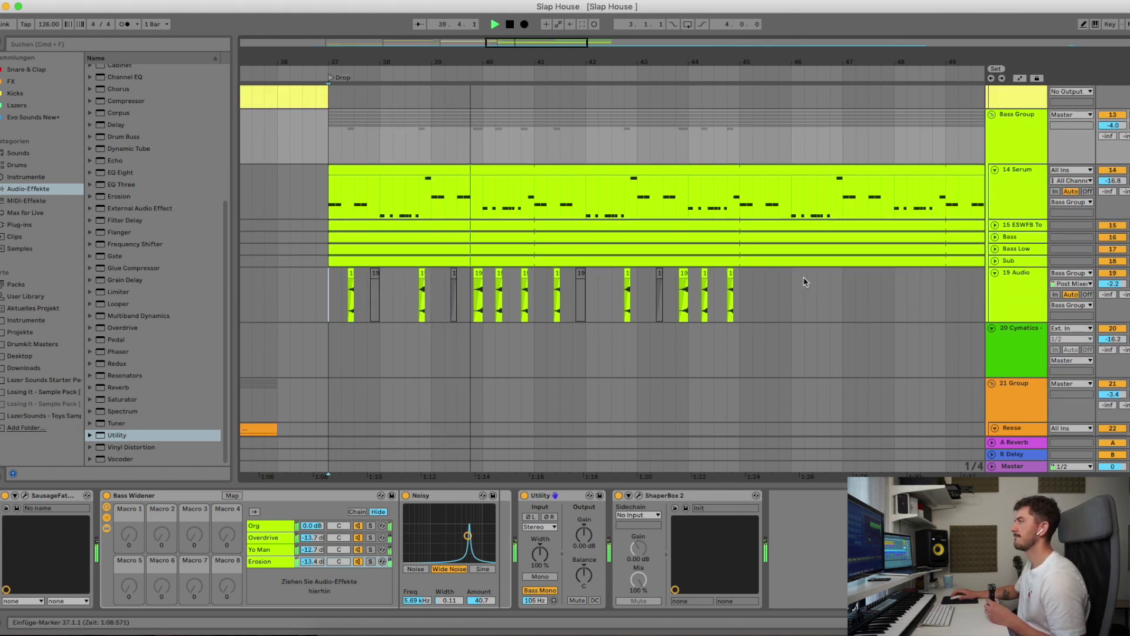
Turn on the Kick track, show its devices and play it from the start of the Drop
scroll(805, 282, "up", 3)
scroll(1110, 166, "up", 10)
key("space")
left_click(1106, 96)
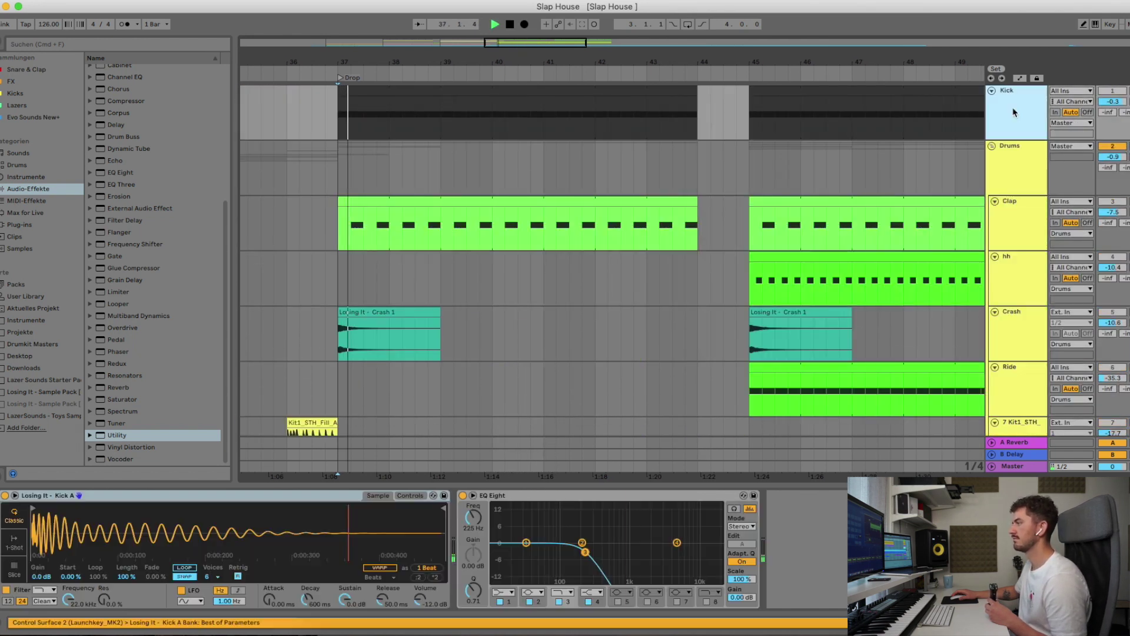
key("space")
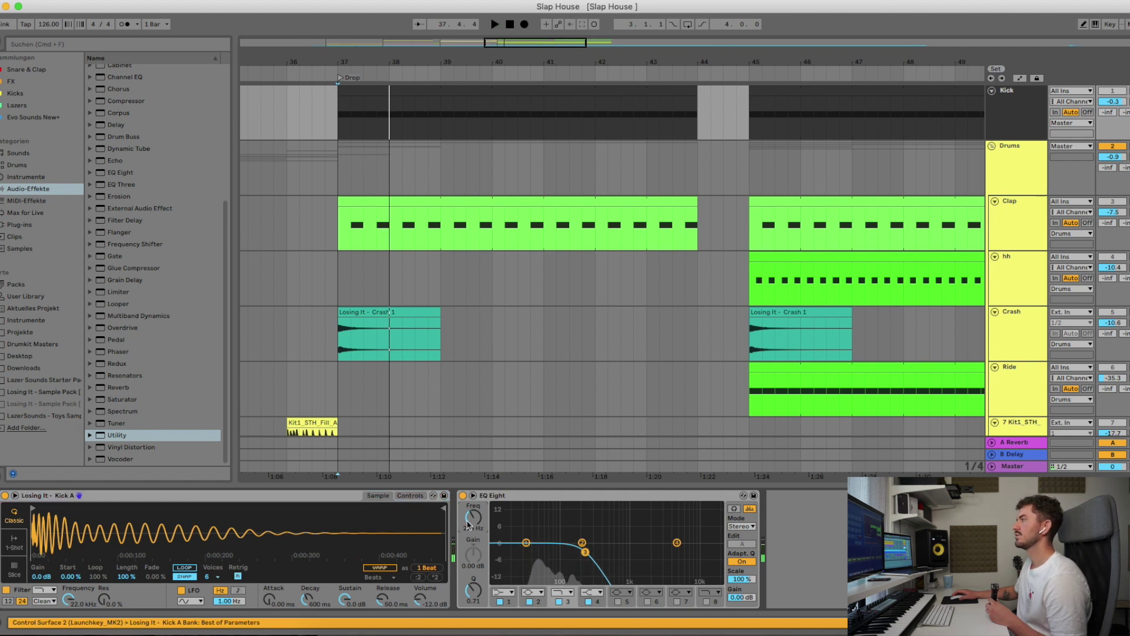
Show the Kick's EQ Eight frequency automation and raise it to 17.7 kHz at the start of the Drop
key("a")
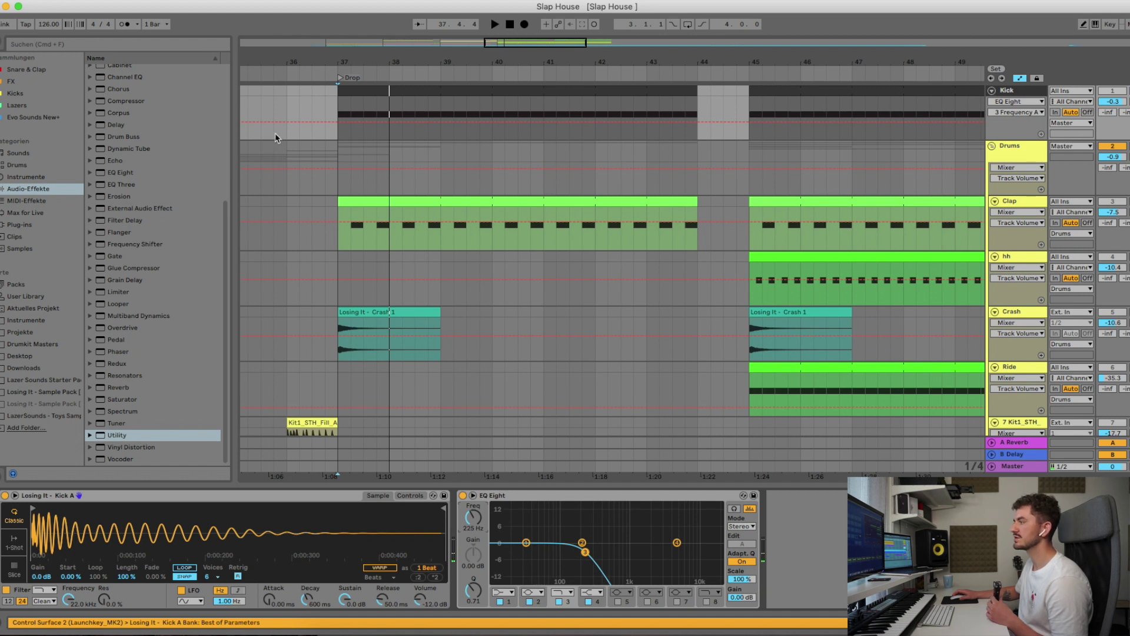
left_click(301, 122)
left_click_drag(332, 122, 331, 98)
key("space")
key("space")
key("space")
Lower the Kick's track volume to -2.9 dB and set the insert marker at bar 37 on the Clap track
left_click_drag(1112, 102, 1111, 113)
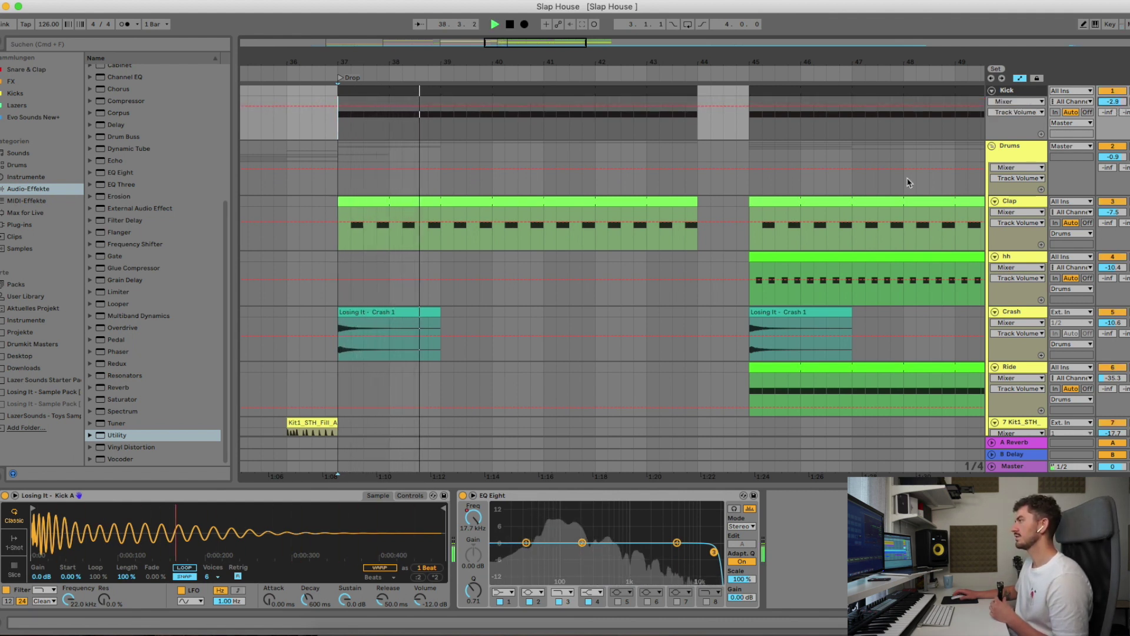
scroll(691, 213, "left", 3)
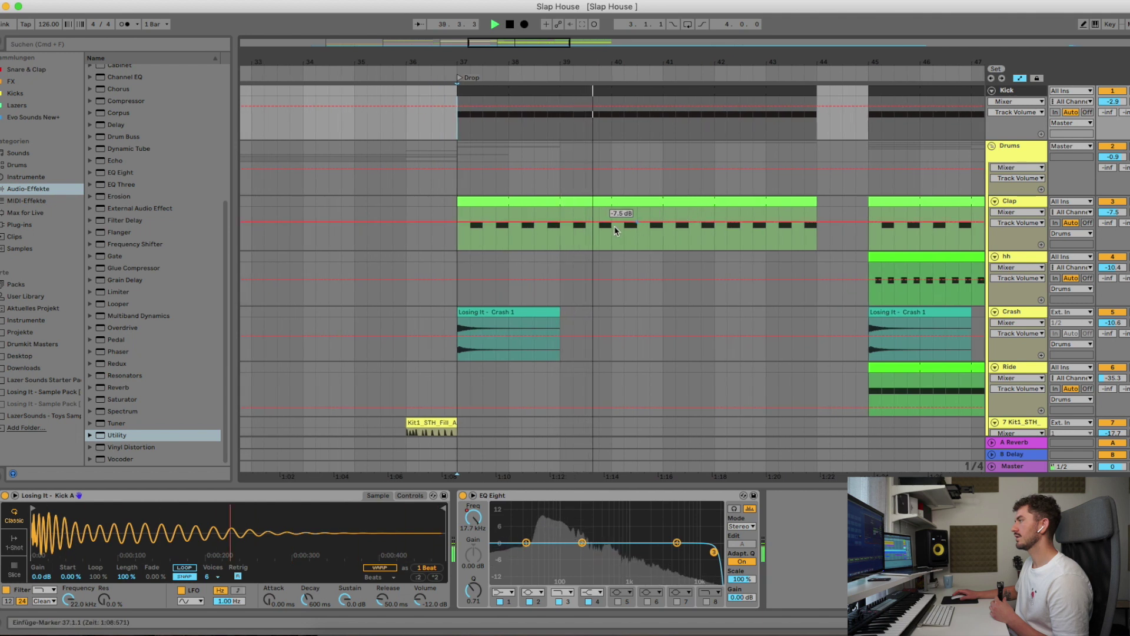
left_click(462, 245)
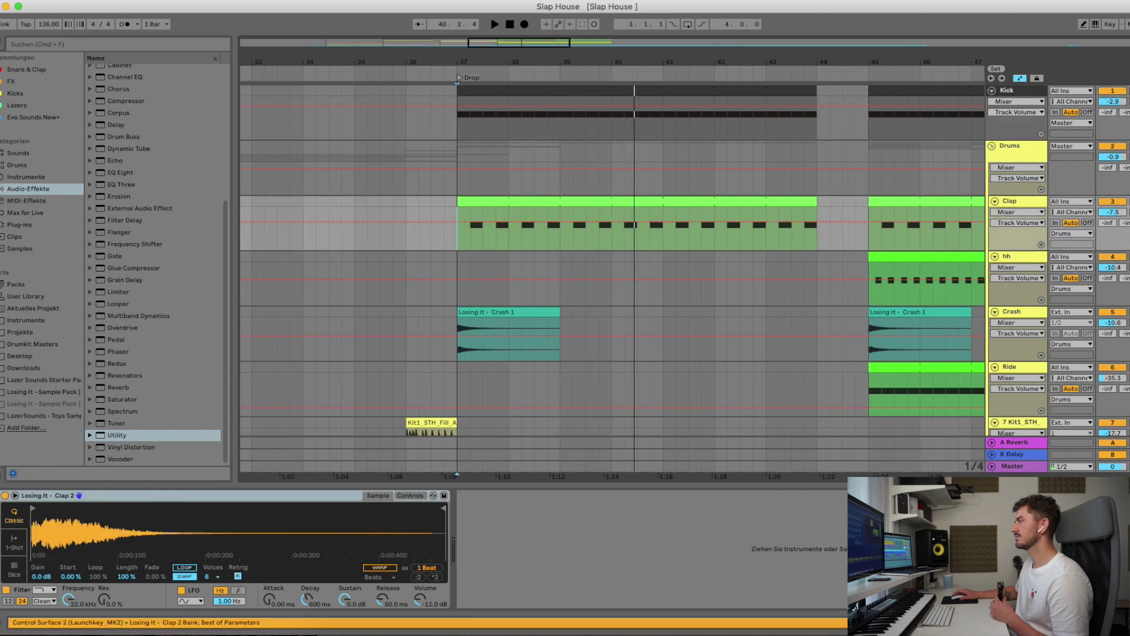
Raise the Clap track's volume to -5.4 dB while playing from the Drop, and duplicate the track
key("space")
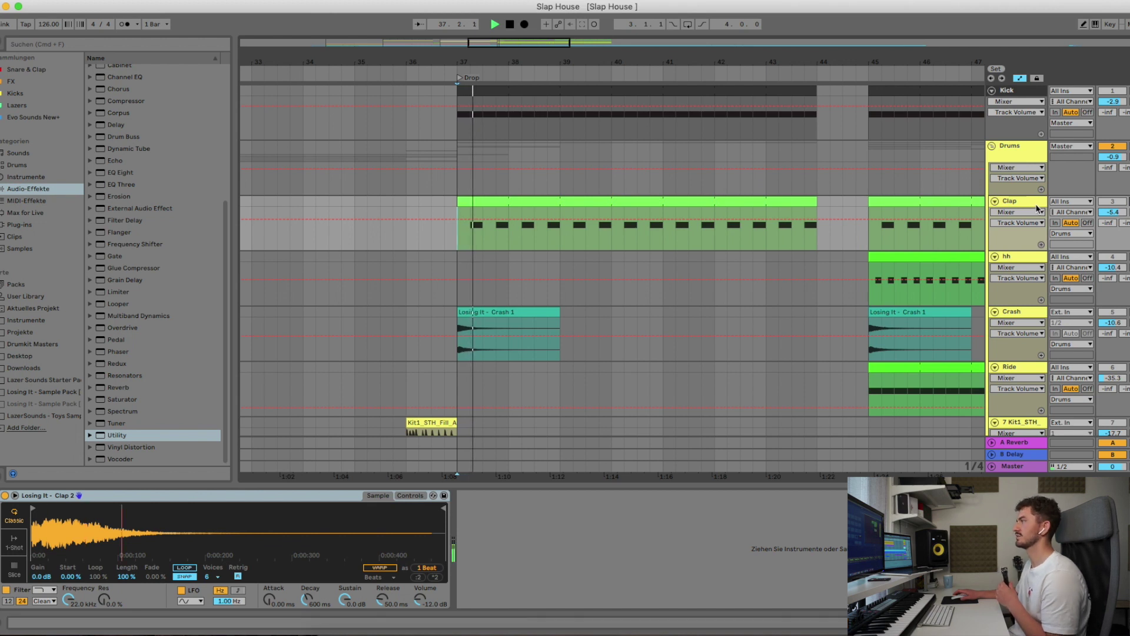
key("space")
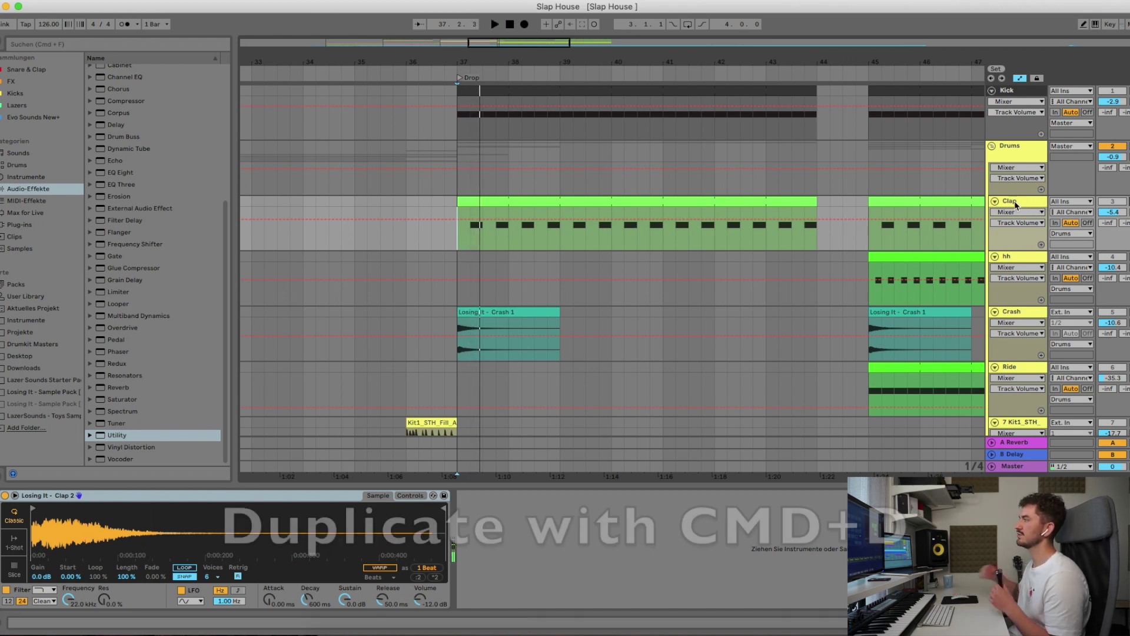
left_click(1015, 205)
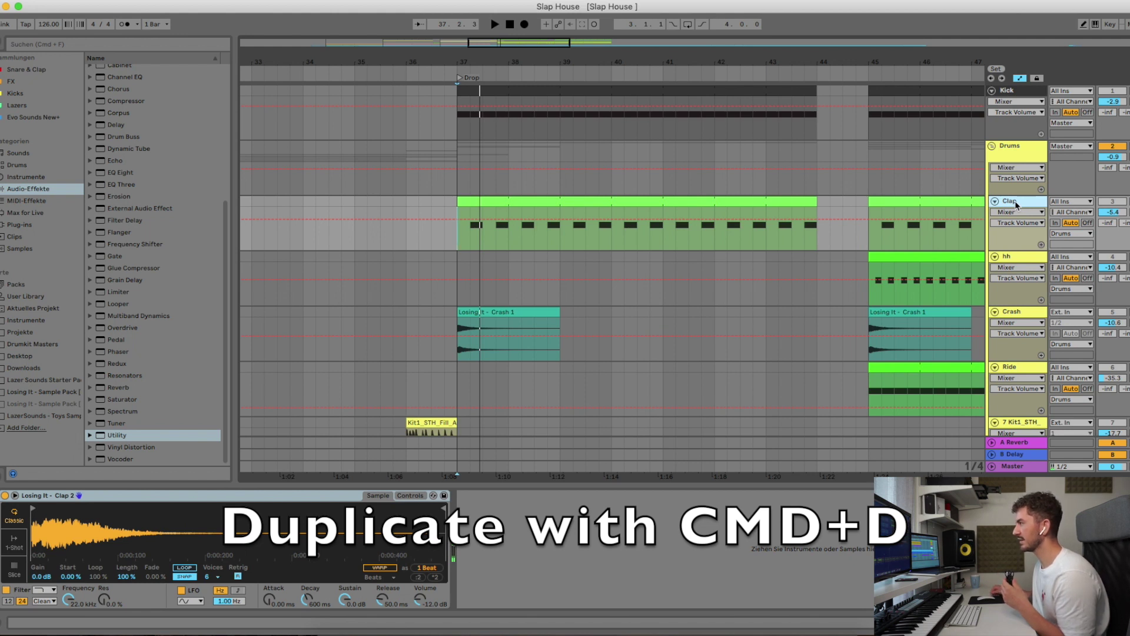
key("super+d")
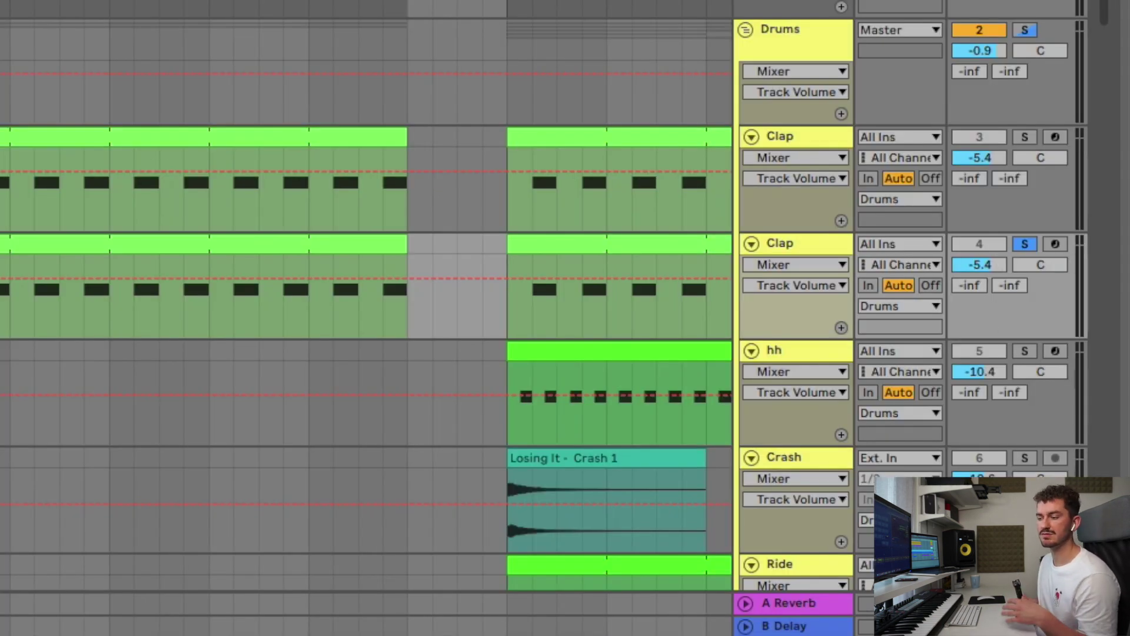
Show the track delays and shift the duplicated Clap track earlier with a negative track delay
left_click(1104, 625)
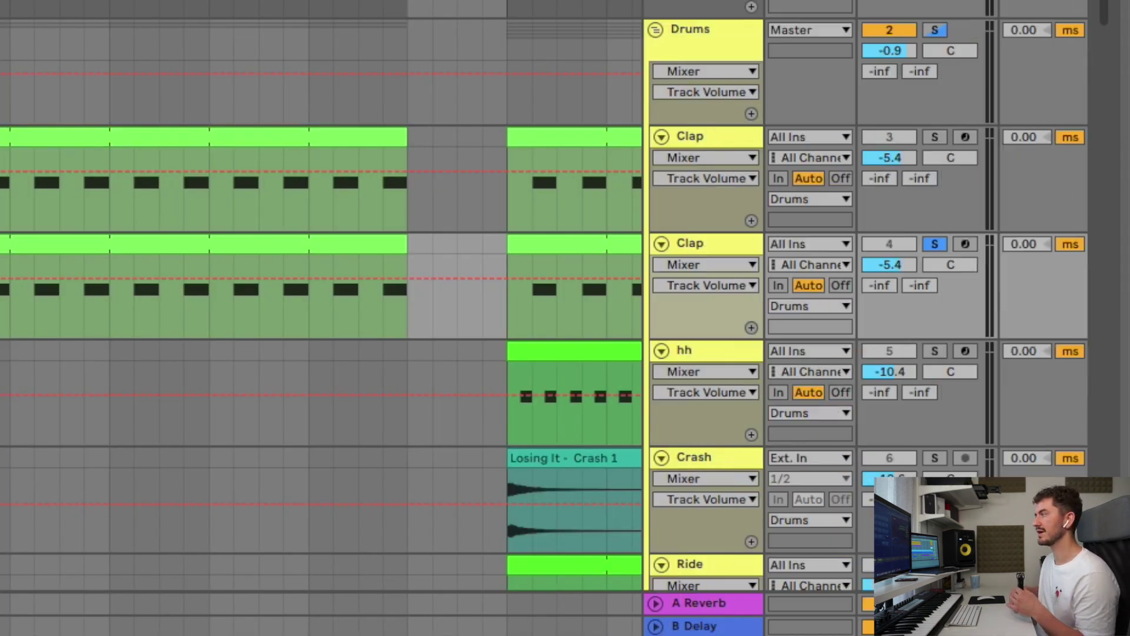
left_click(1040, 256)
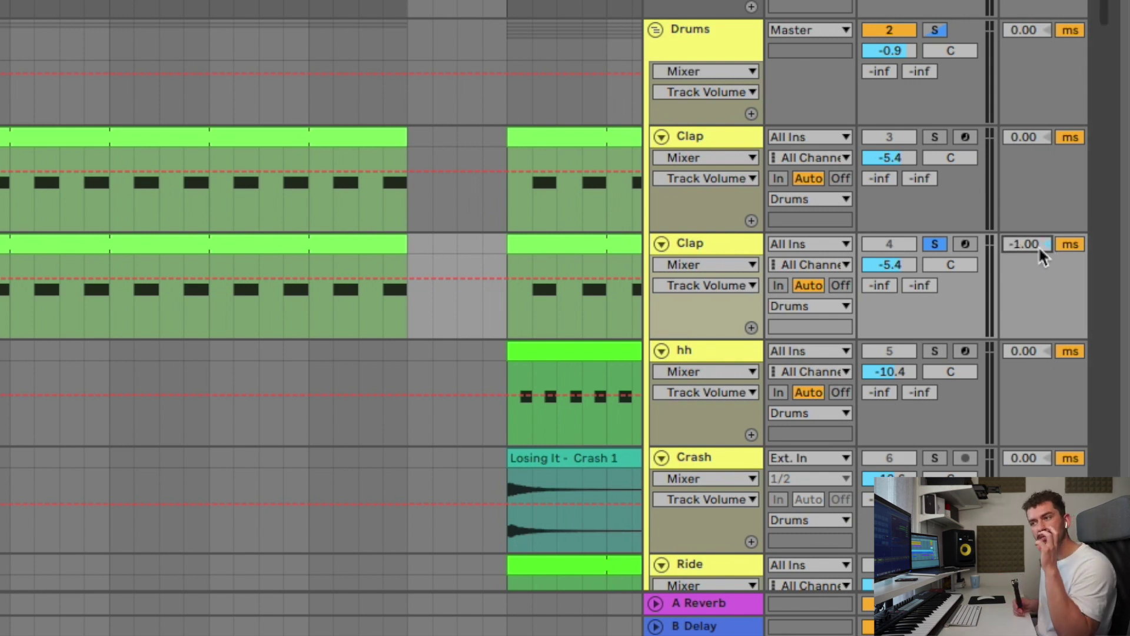
key("Down")
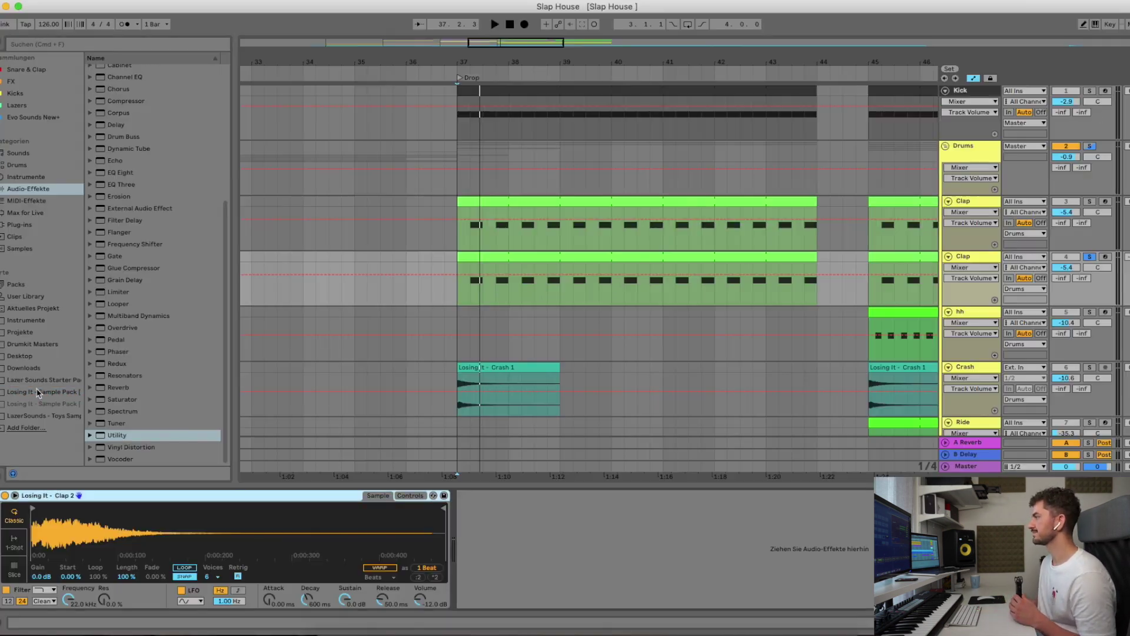
Replace the duplicated Clap track's sample with Losing It - Clap 6.wav from the Losing It drum samples and play it
left_click(90, 83)
left_click(98, 93)
left_click(141, 119)
left_click(143, 142)
left_click(149, 165)
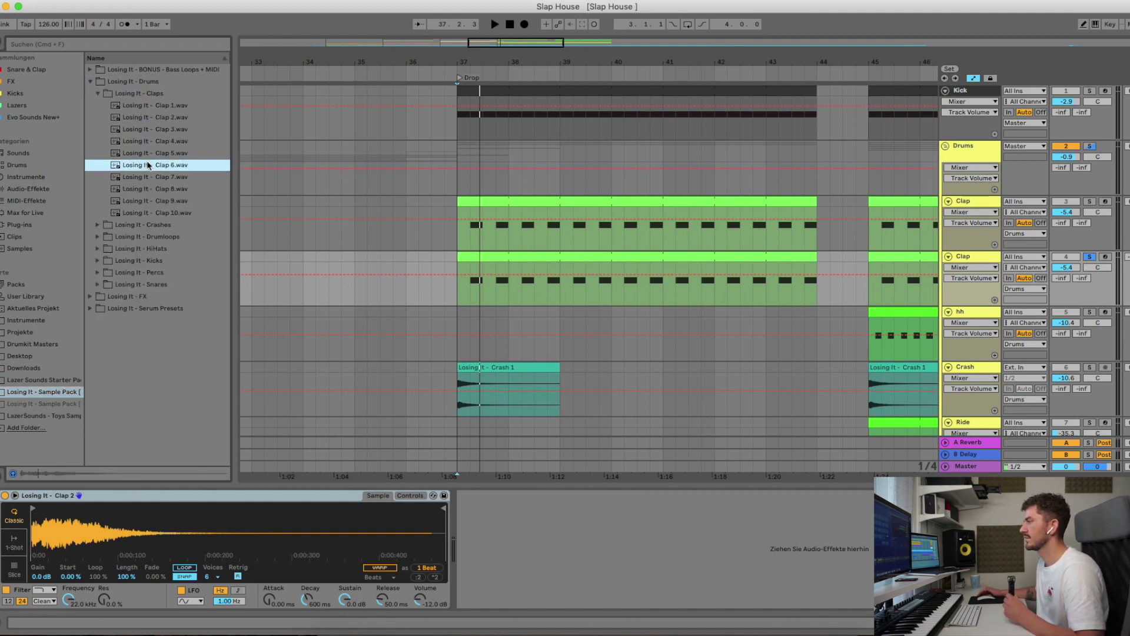
key("Return")
key("space")
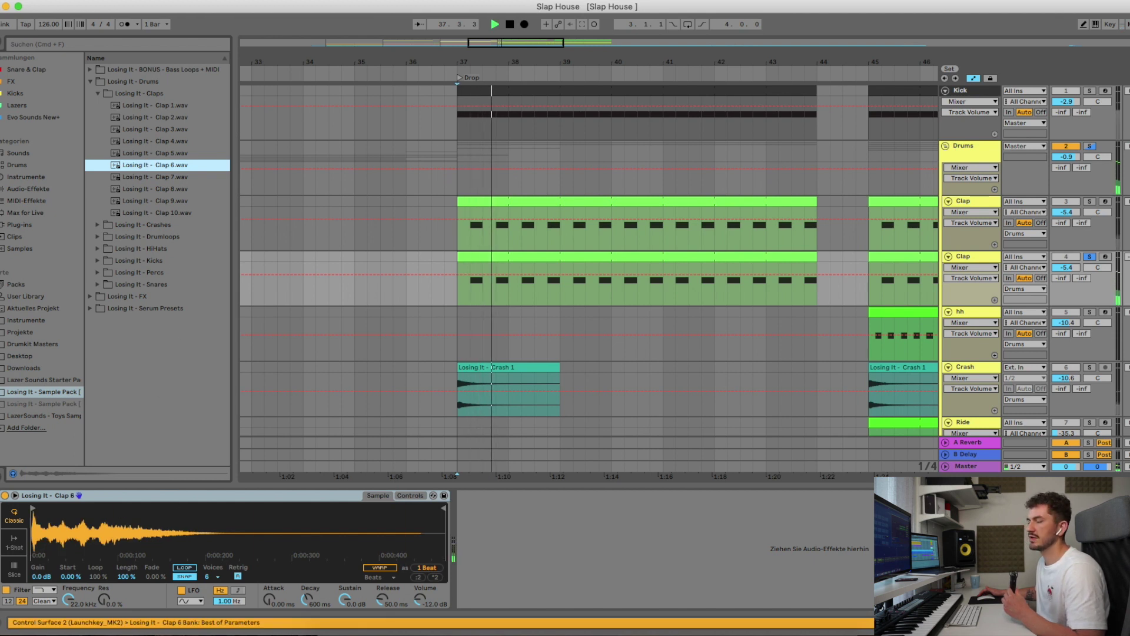
Unsolo the duplicated Clap and, while the drop plays, set its volume to -10.1 dB and its track delay to -5.00 ms
key("space")
left_click(1089, 257)
key("space")
left_click_drag(1066, 267, 1066, 278)
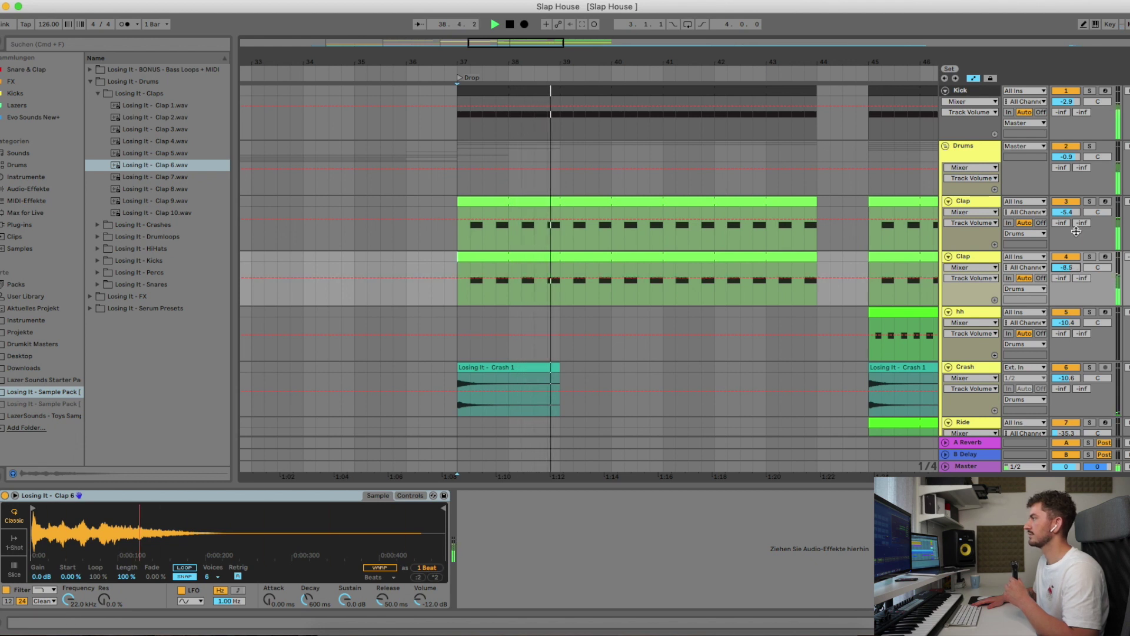
left_click(1127, 256)
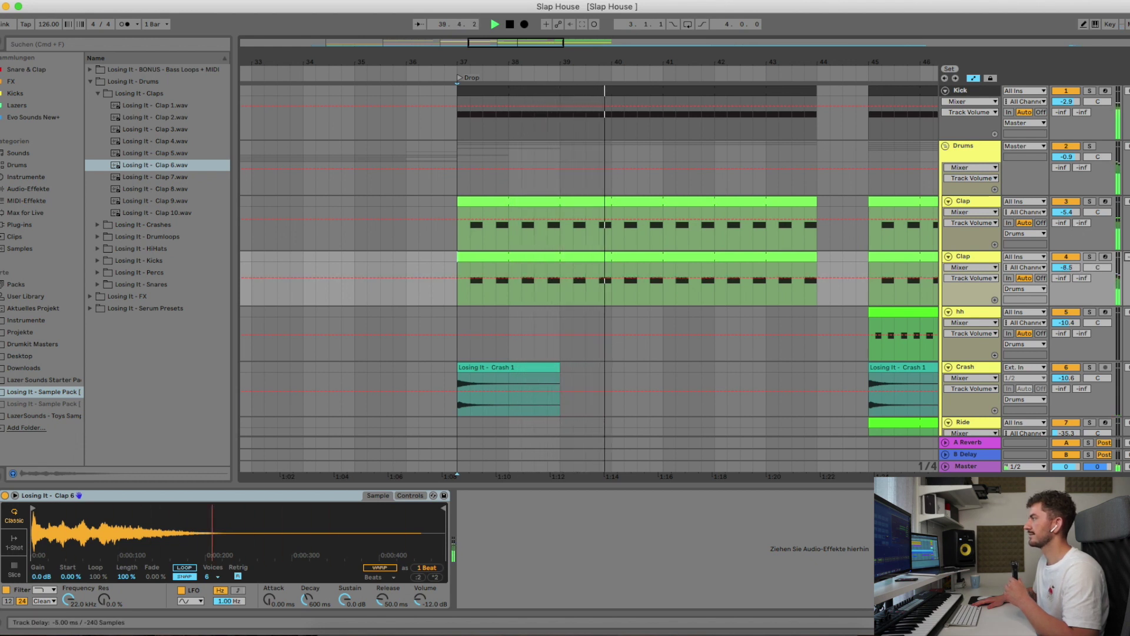
key("space")
left_click(1065, 257)
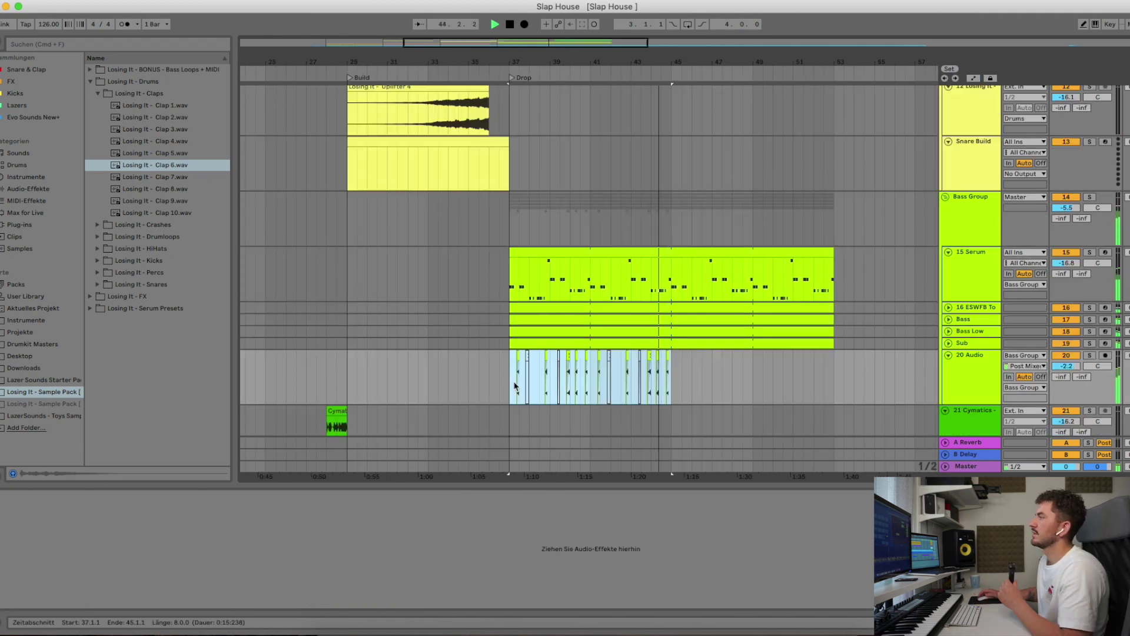
Duplicate the reversed bass clips on the 20 Audio track into bars 45 to 53
left_click(674, 375)
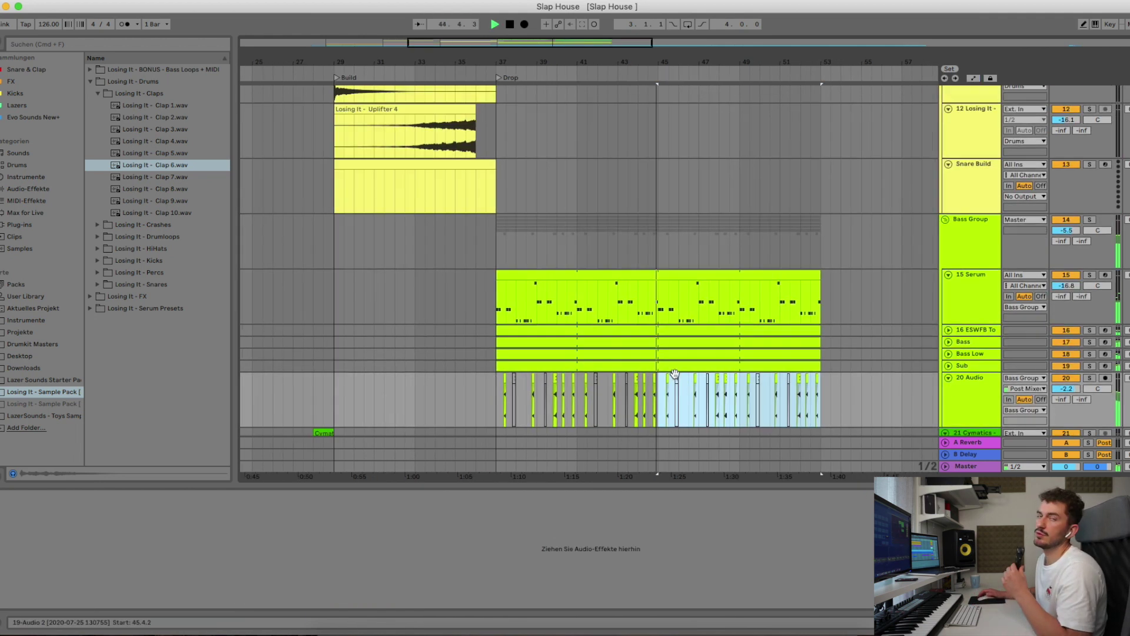
scroll(636, 368, "right", 4)
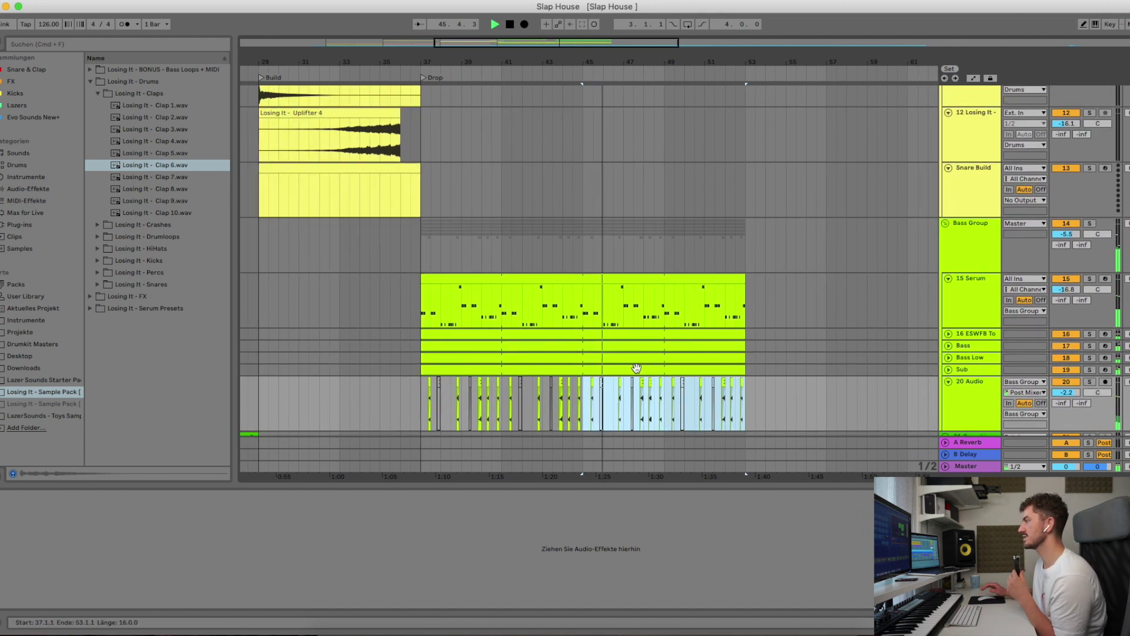
scroll(636, 368, "up", 10)
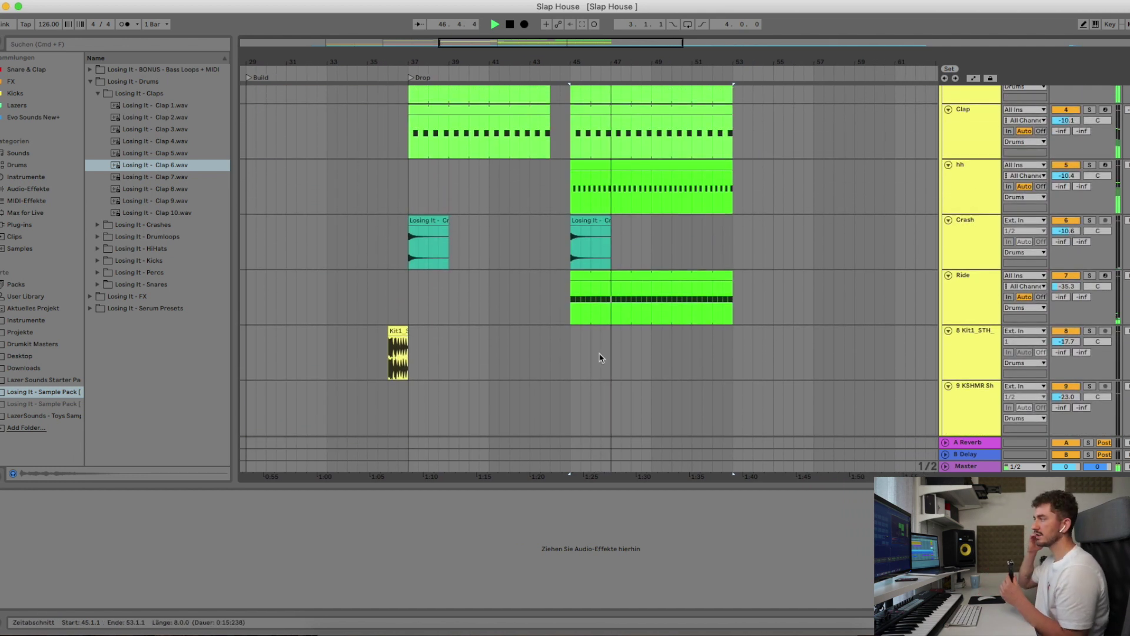
Solo the hh track from bar 45 and open its clip in an enlarged note editor
left_click(573, 304)
scroll(573, 304, "up", 3)
left_click(1090, 258)
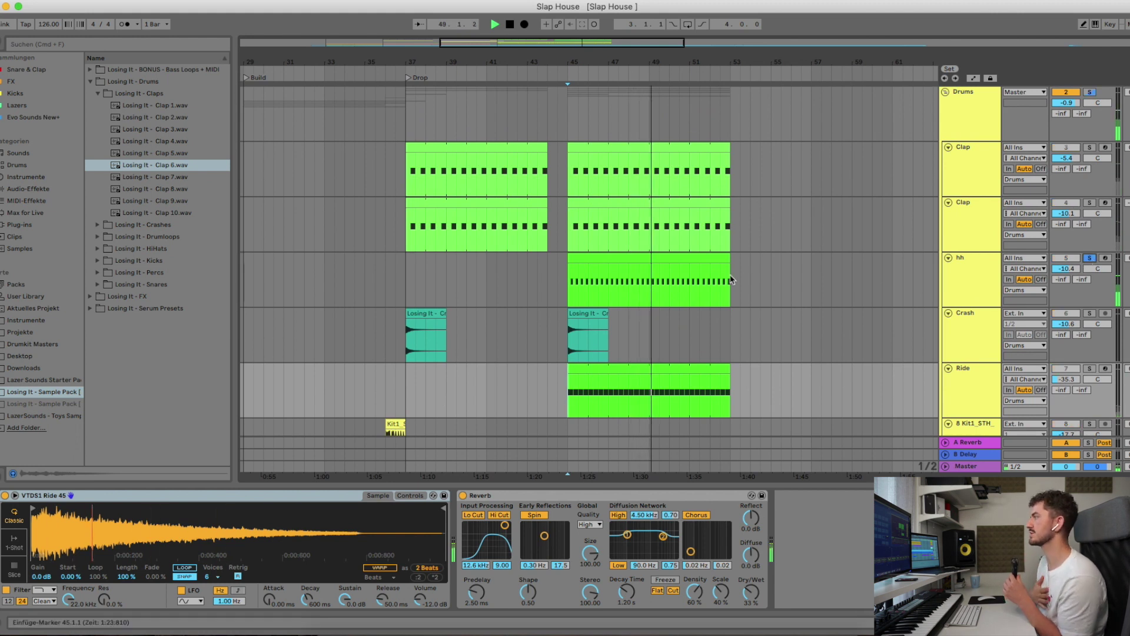
double_click(730, 280)
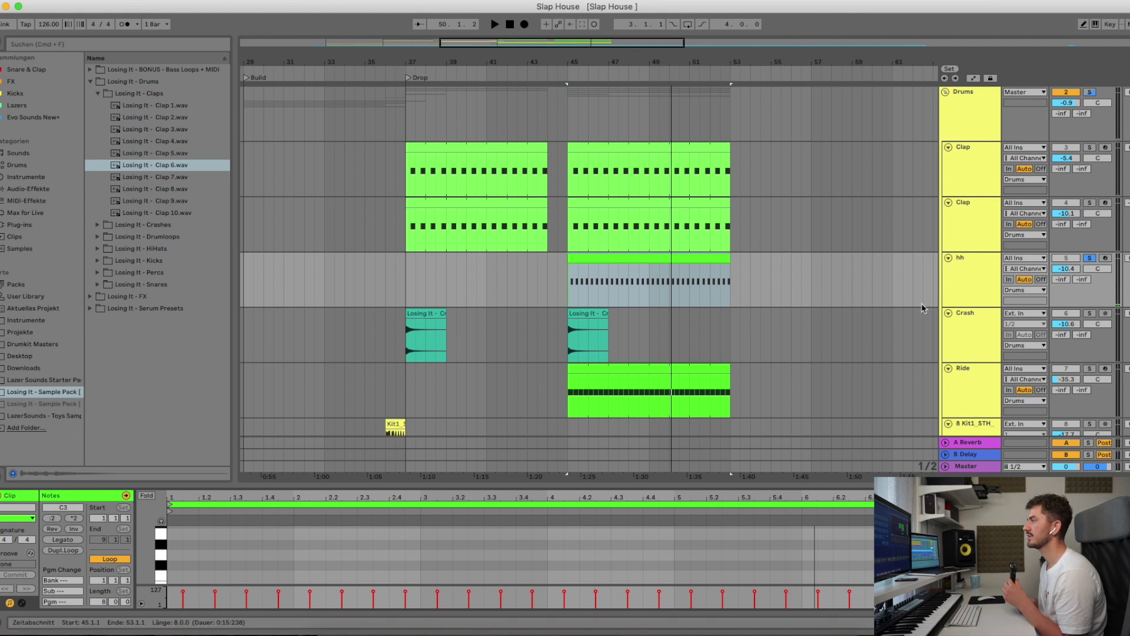
left_click_drag(263, 484, 266, 431)
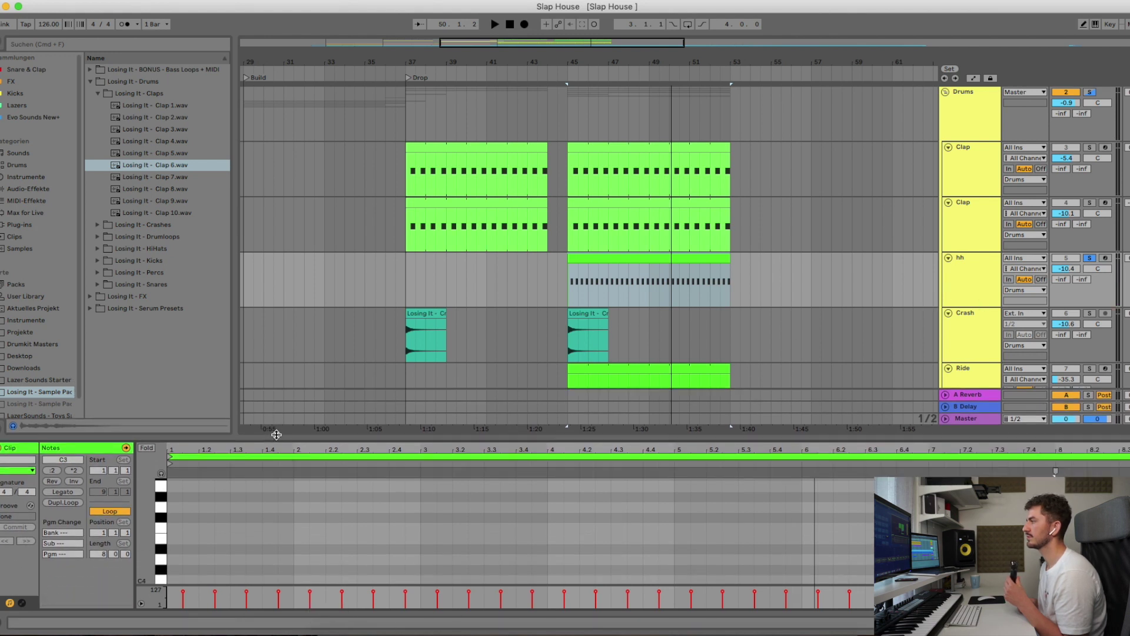
scroll(304, 581, "up", 5)
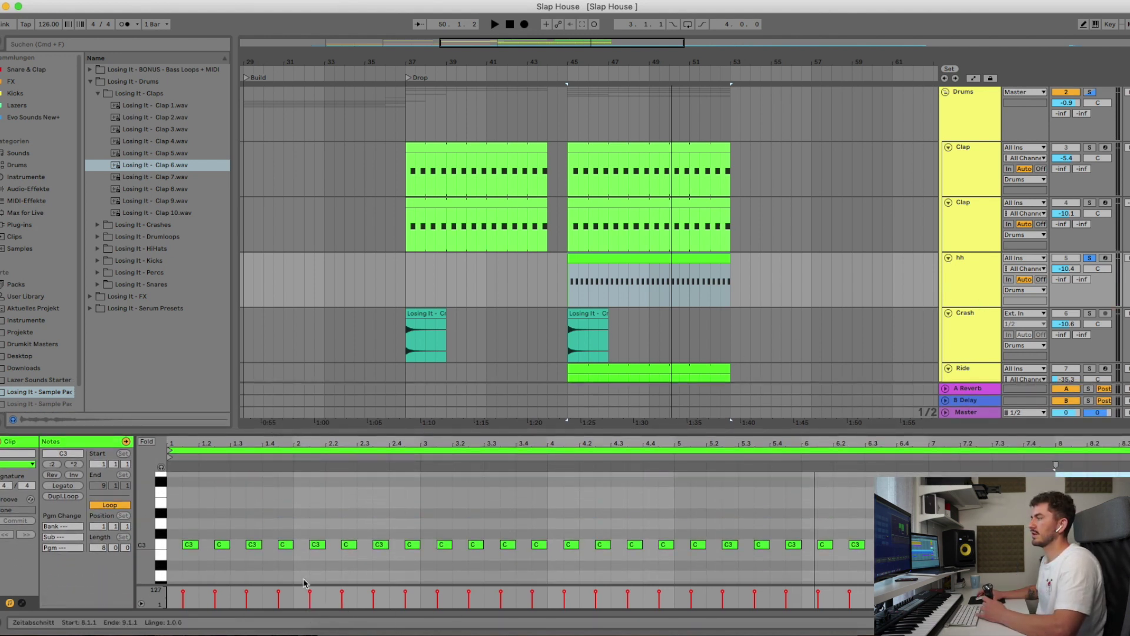
left_click(307, 581)
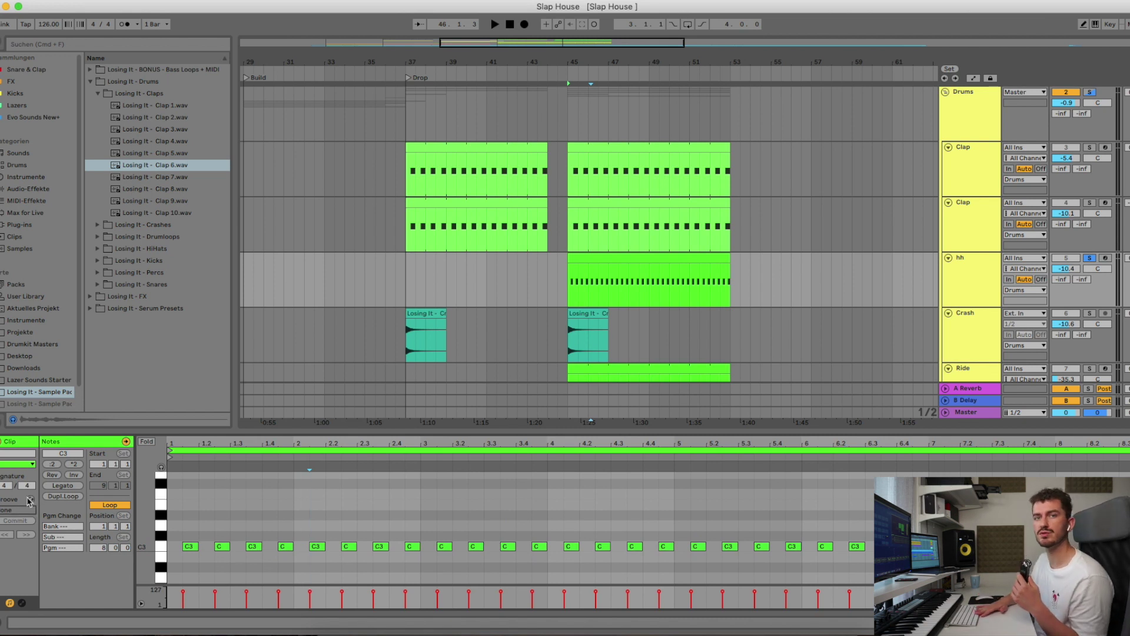
Apply the Swing 8-15 groove from the Core Library to the hi-hat clip and commit it
left_click(29, 499)
left_click(105, 225)
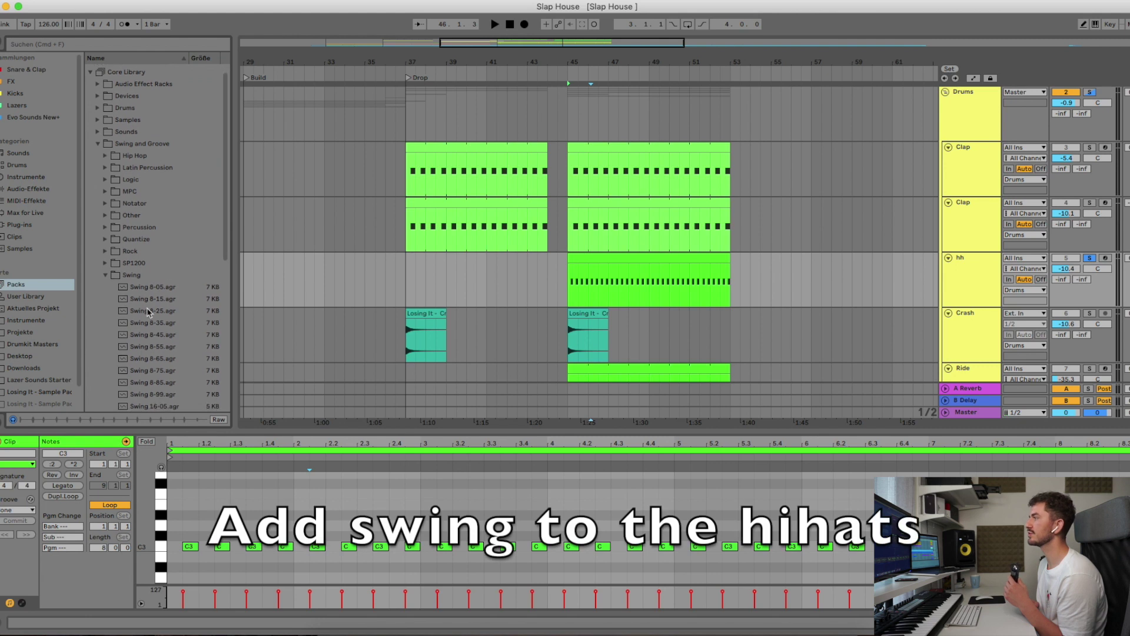
left_click(151, 302)
left_click(150, 314)
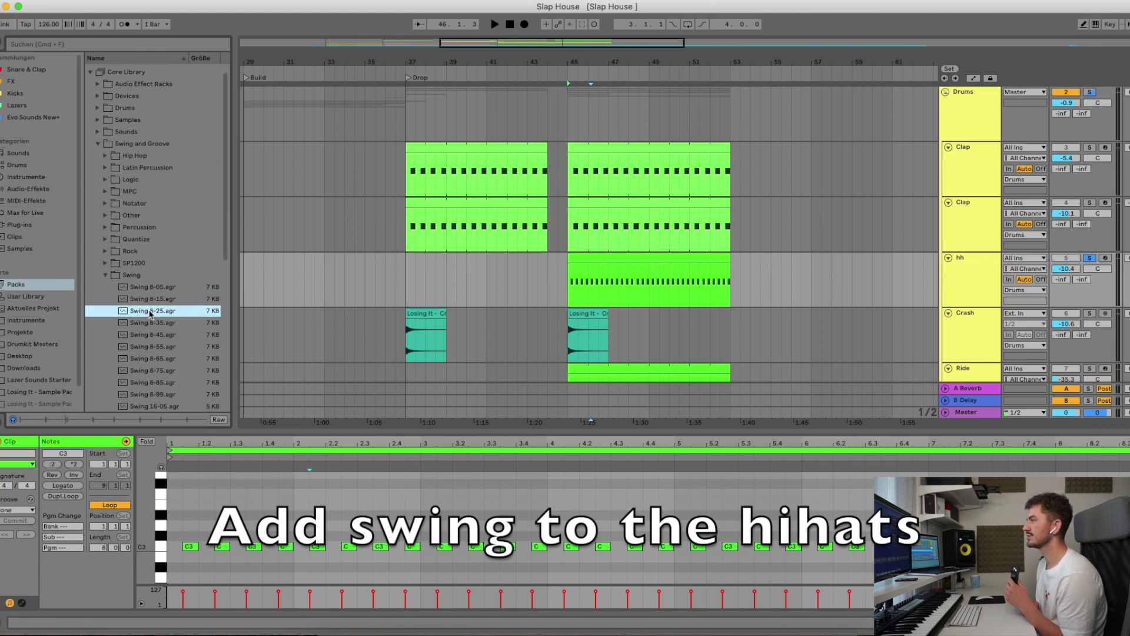
left_click(151, 303)
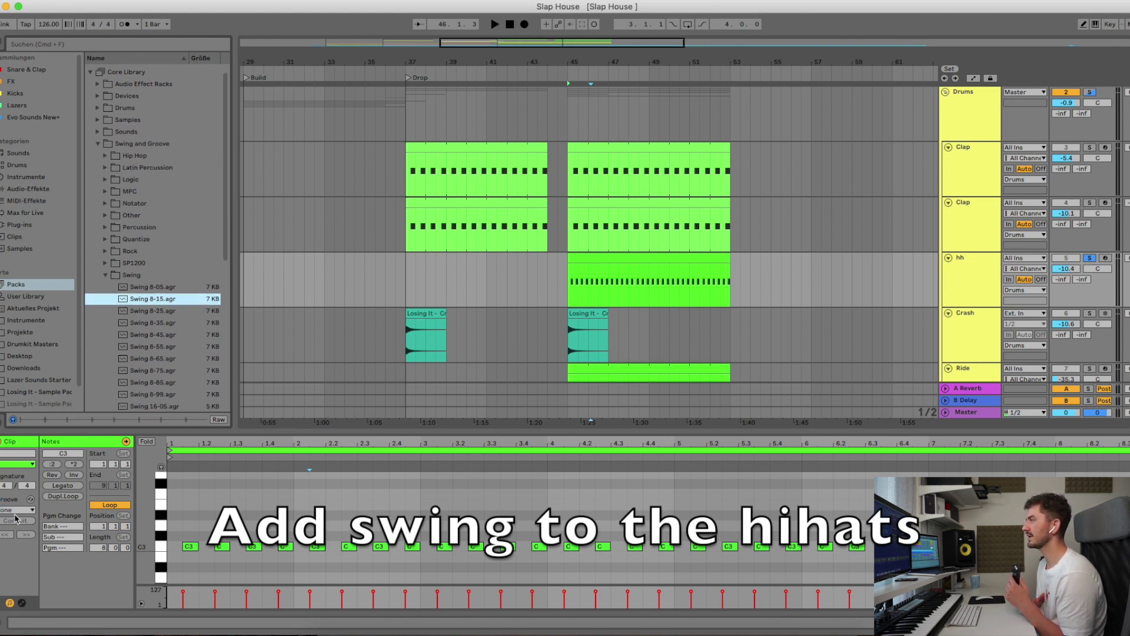
left_click_drag(146, 300, 131, 325)
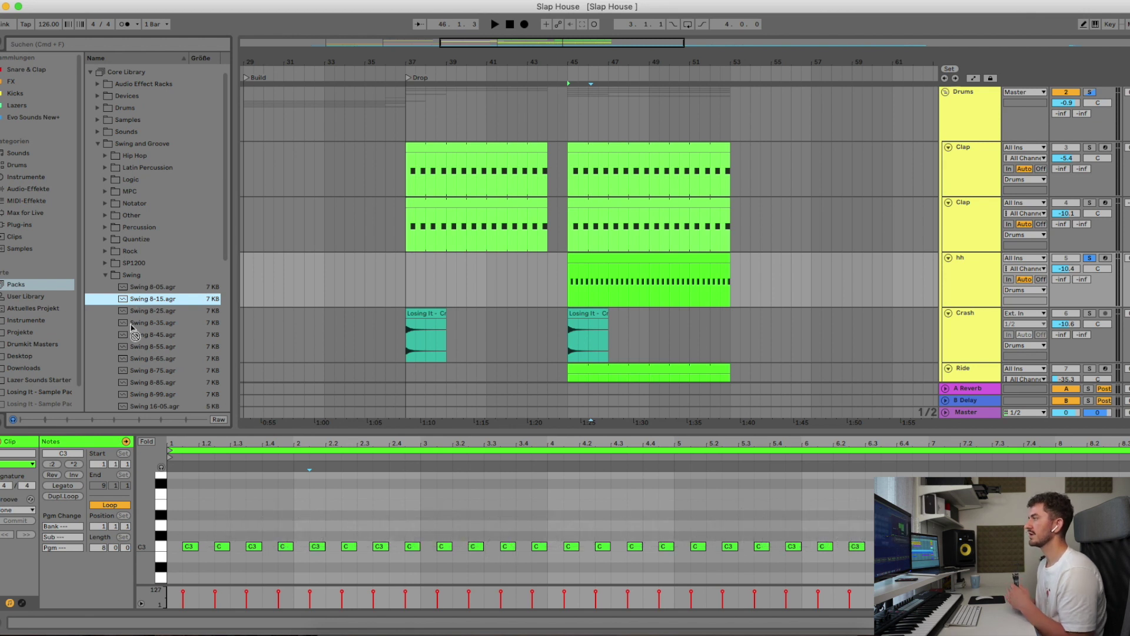
left_click(8, 522)
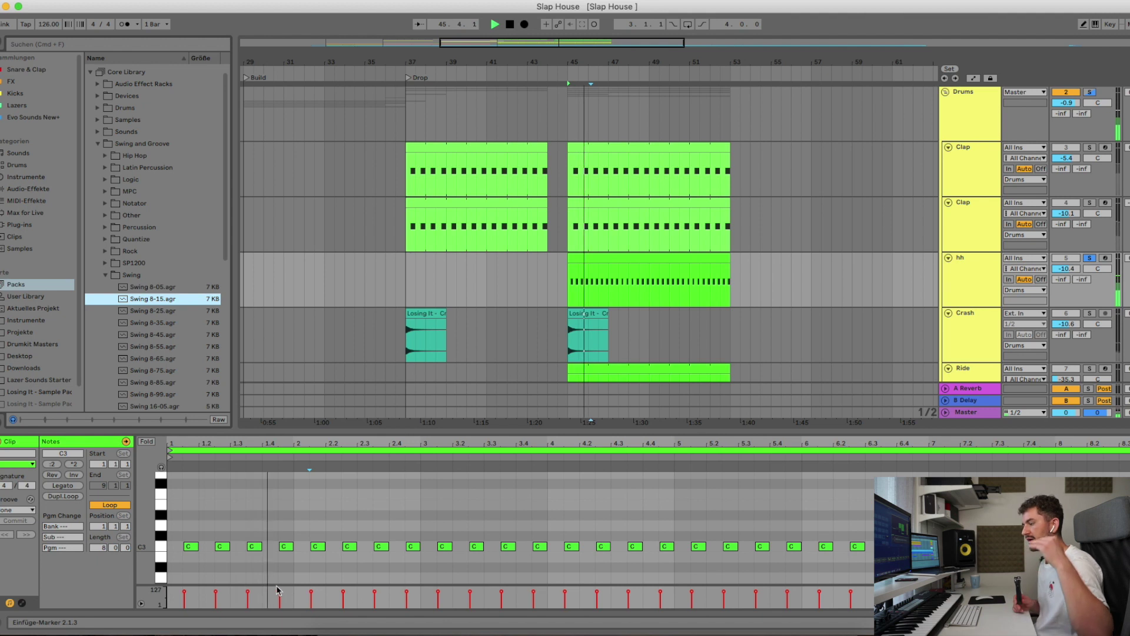
Turn on Draw Mode and vary the hi-hat notes' velocities by lowering individual hits during playback
left_click(259, 600)
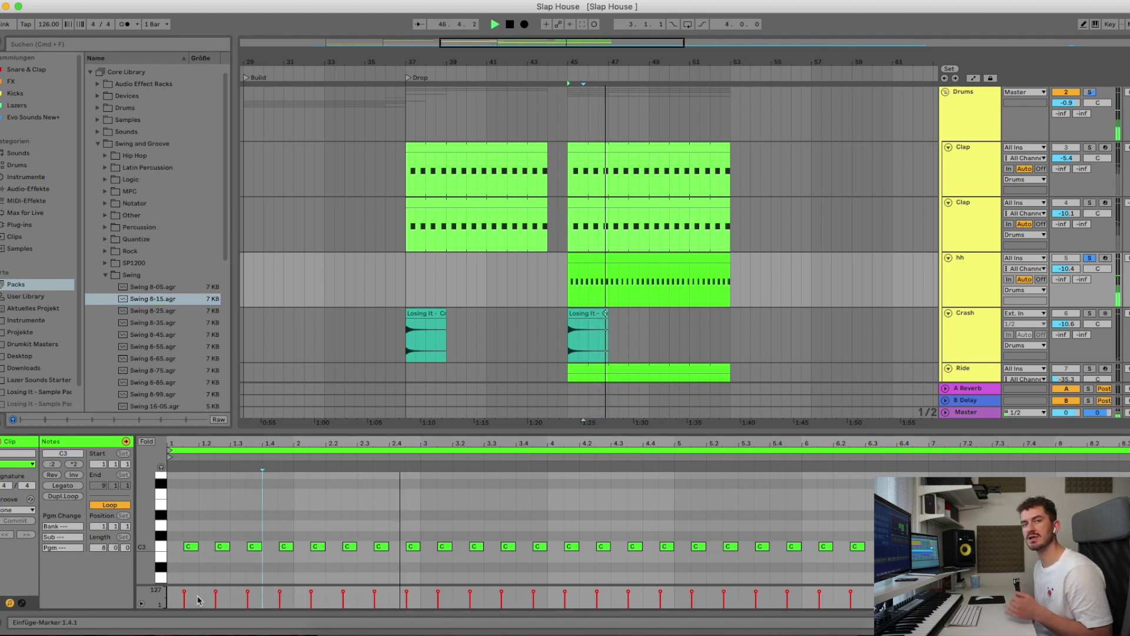
key("b")
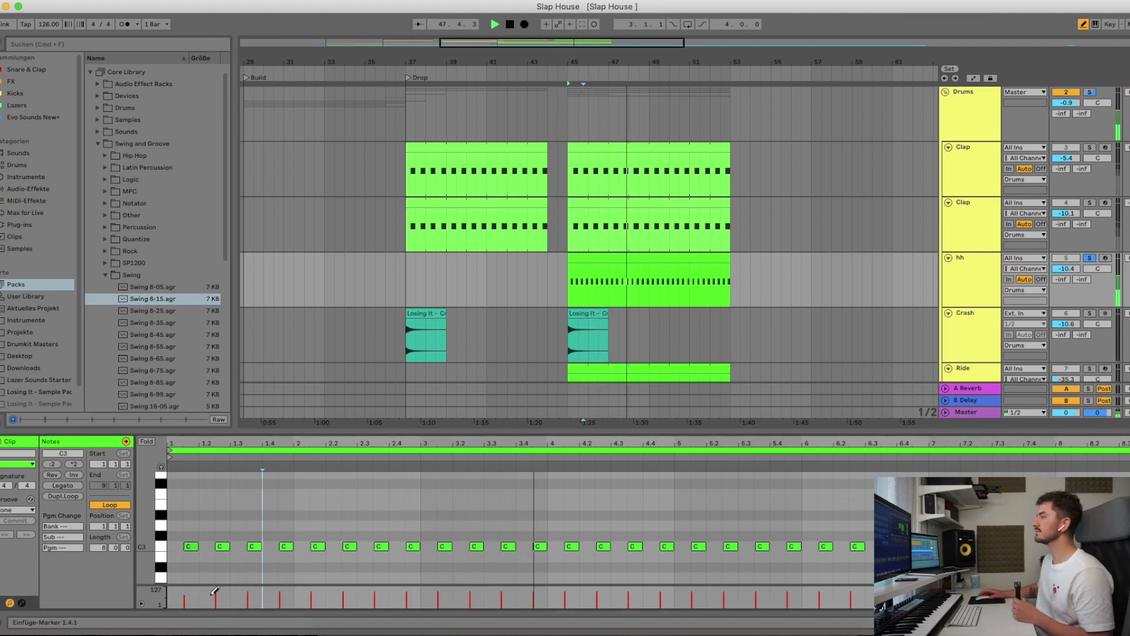
left_click(247, 600)
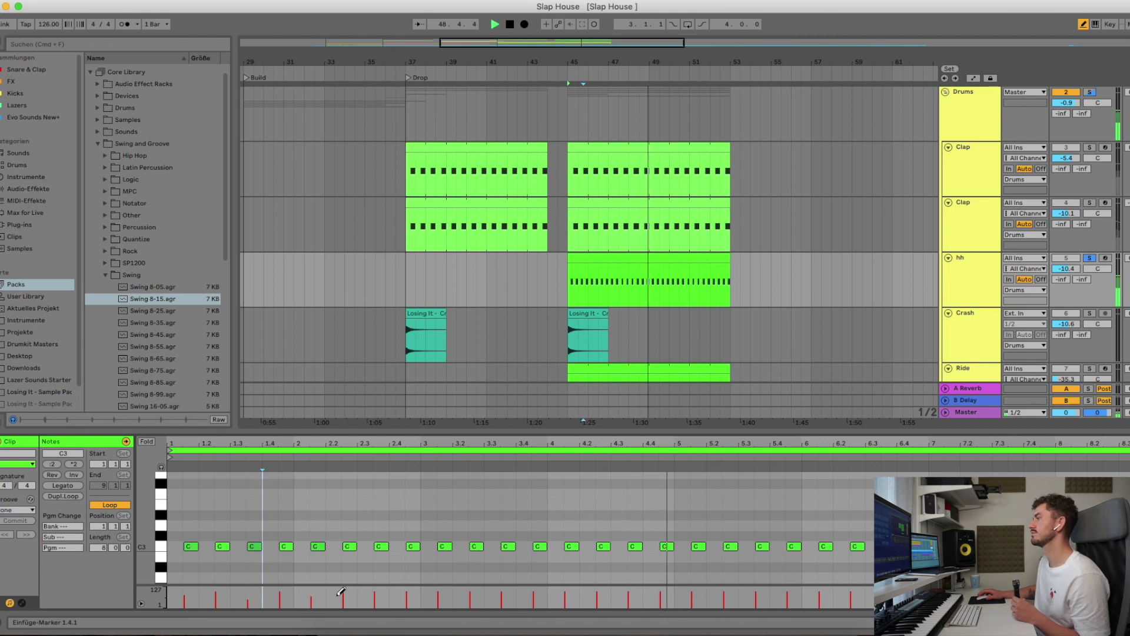
left_click(374, 601)
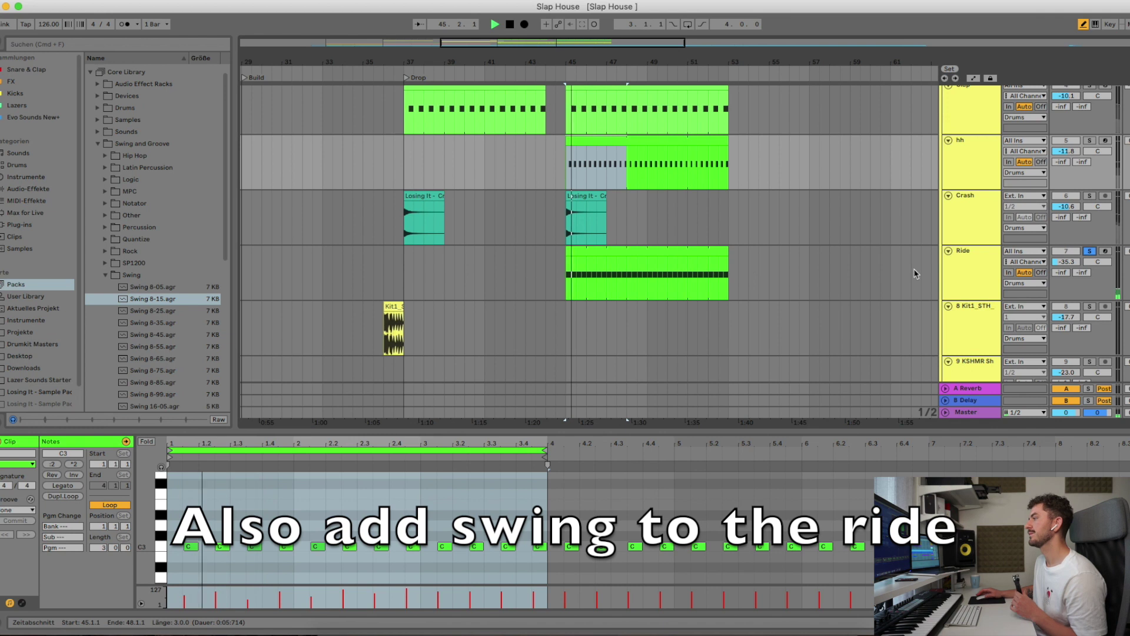
Set the Ride track's volume to -32.6 dB and add an EQ Eight after its Reverb
left_click(1072, 265)
key("shift+Tab")
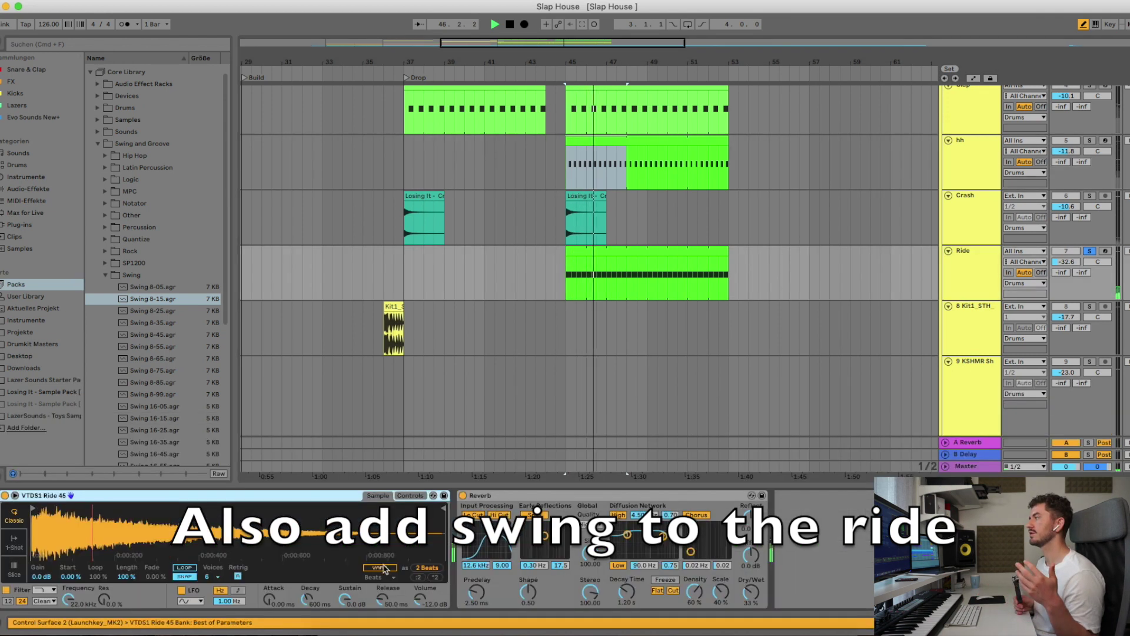
left_click(29, 188)
key("space")
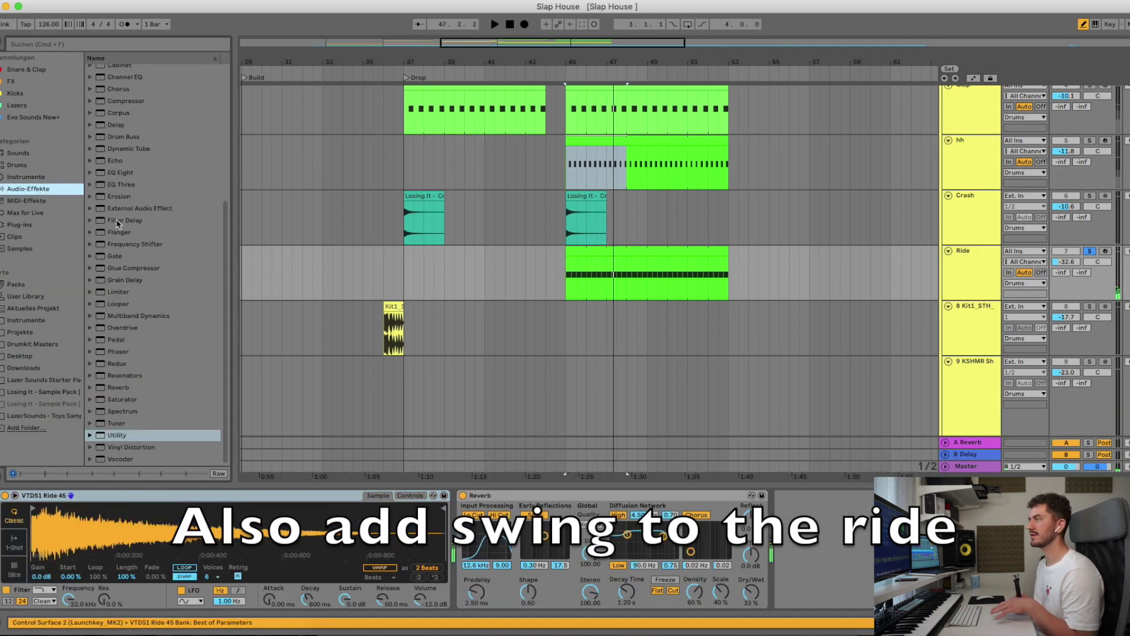
double_click(119, 173)
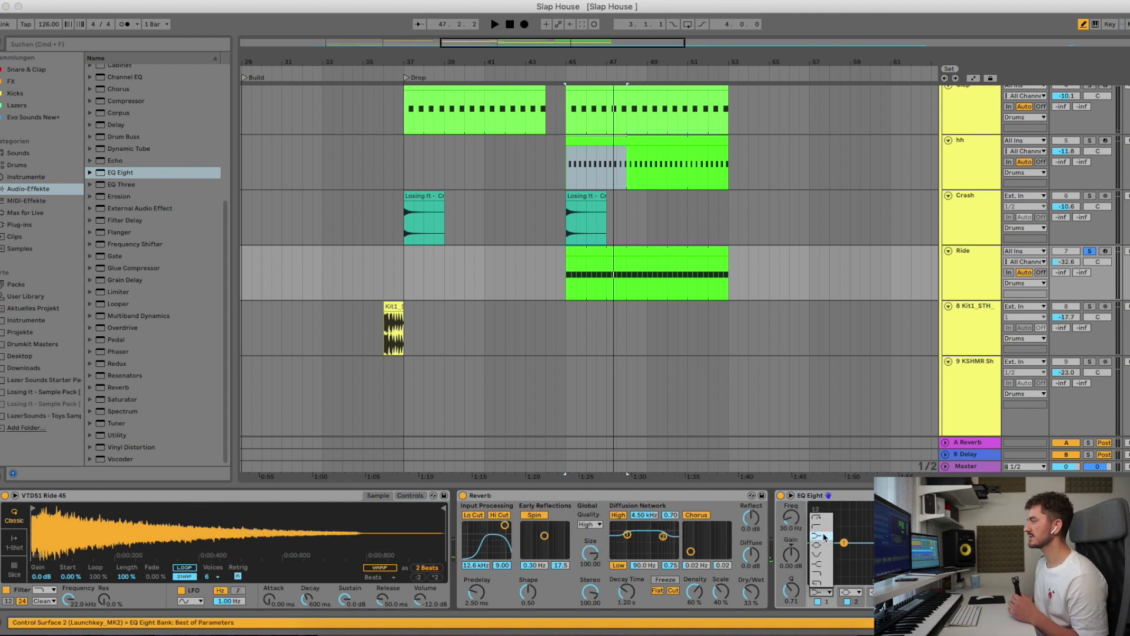
key("space")
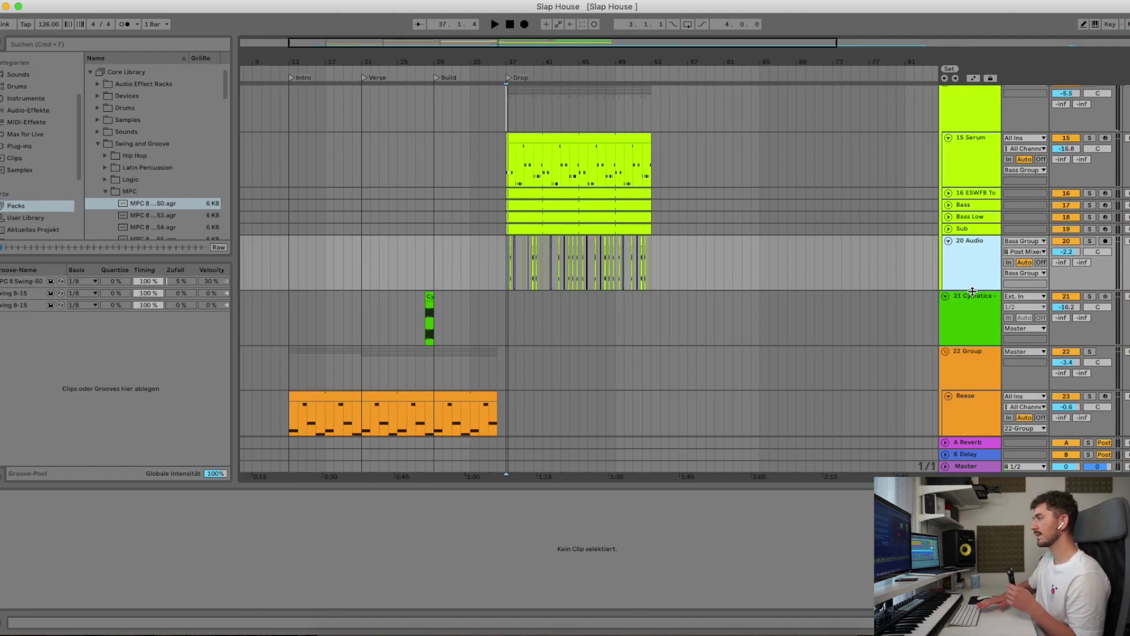
Insert a MIDI track named Brass below 20 Audio and copy the Serum track's MIDI clips onto it from bar 37
key("super+shift+t")
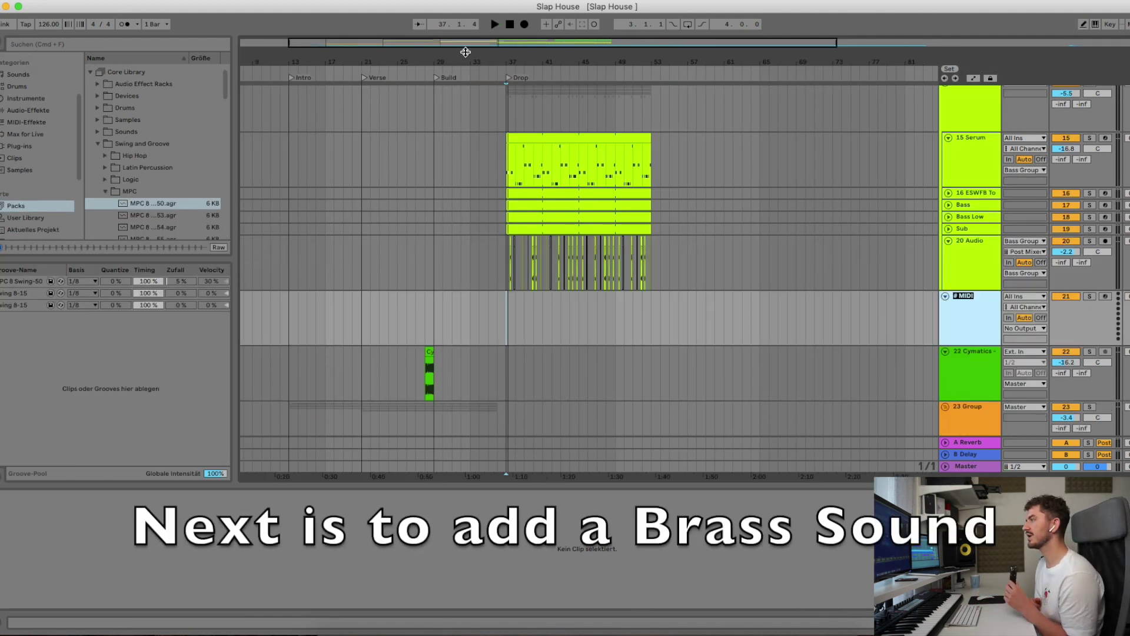
left_click_drag(537, 66, 491, 239)
left_click_drag(460, 139, 461, 309)
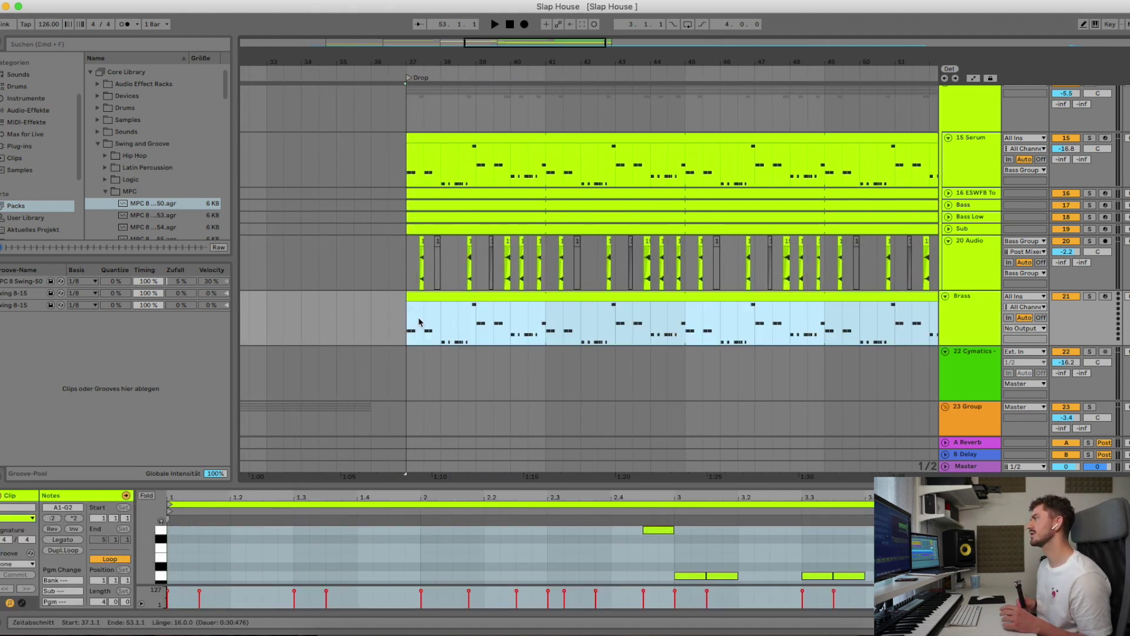
Delete the repeated notes after the first hit in bars 1 and 2 of the copied Brass clip
left_click(399, 493)
left_click_drag(401, 468, 353, 236)
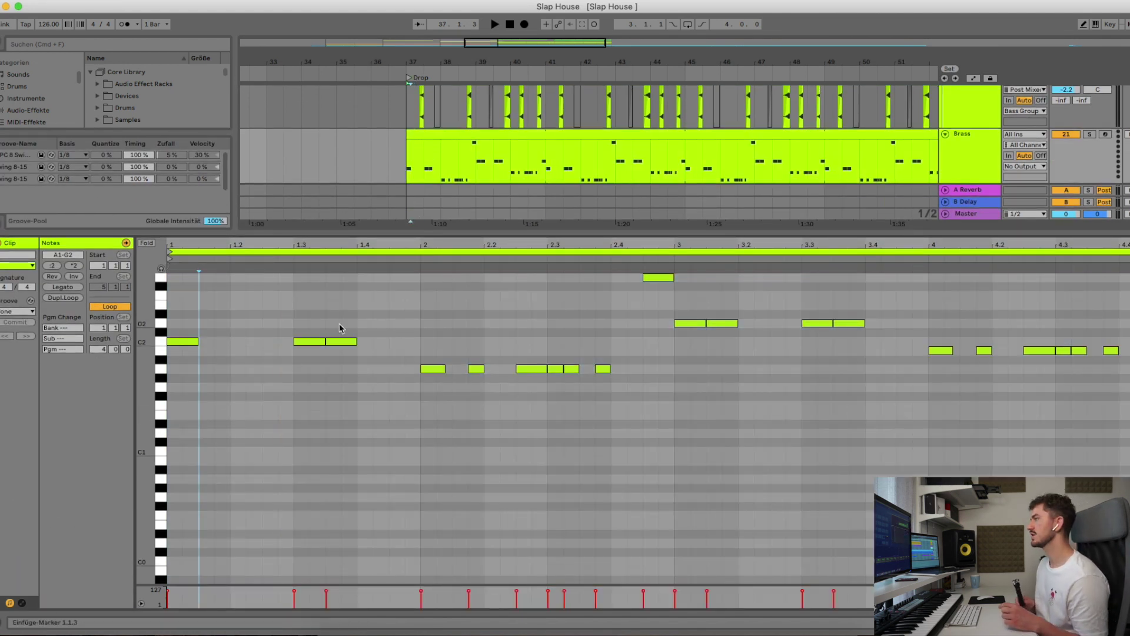
key("space")
left_click_drag(357, 320, 305, 359)
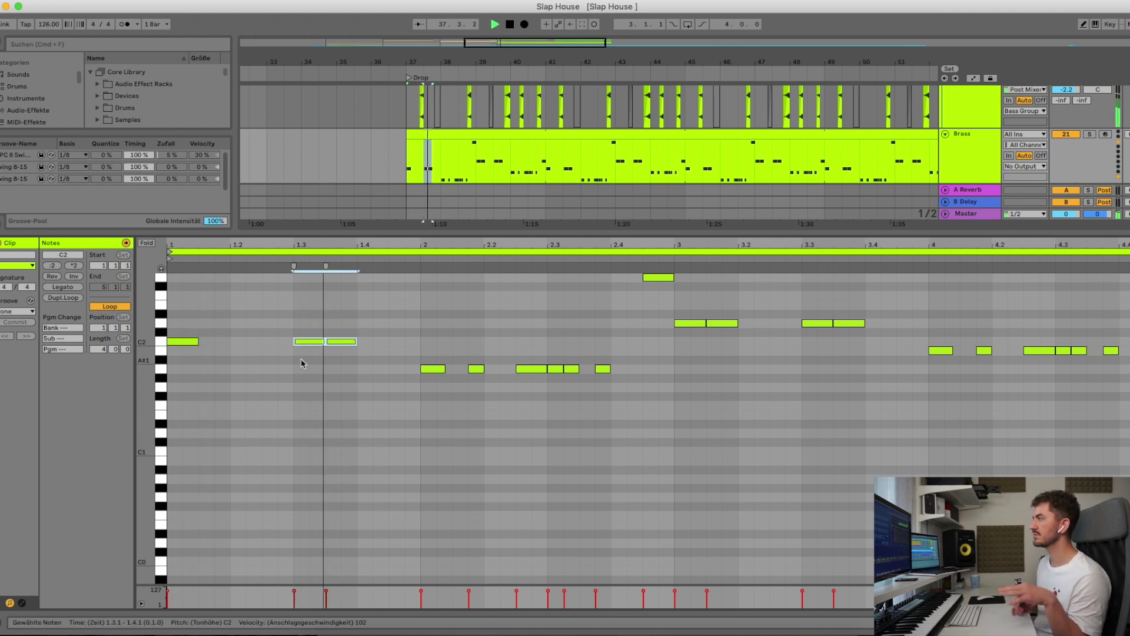
key("Delete")
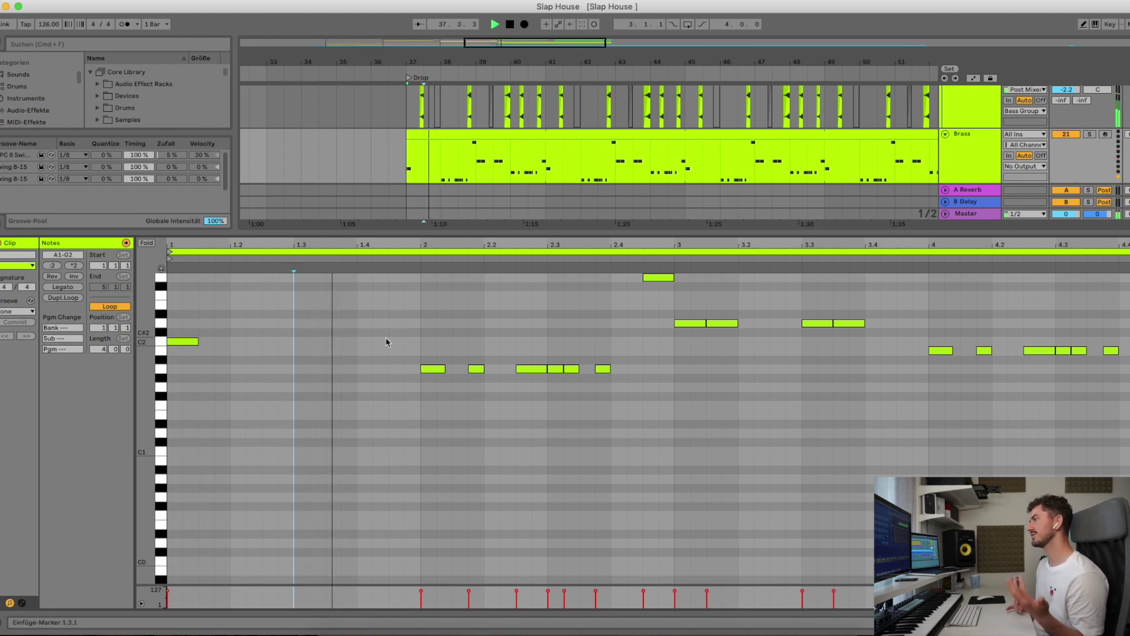
left_click_drag(463, 406, 665, 353)
key("Delete")
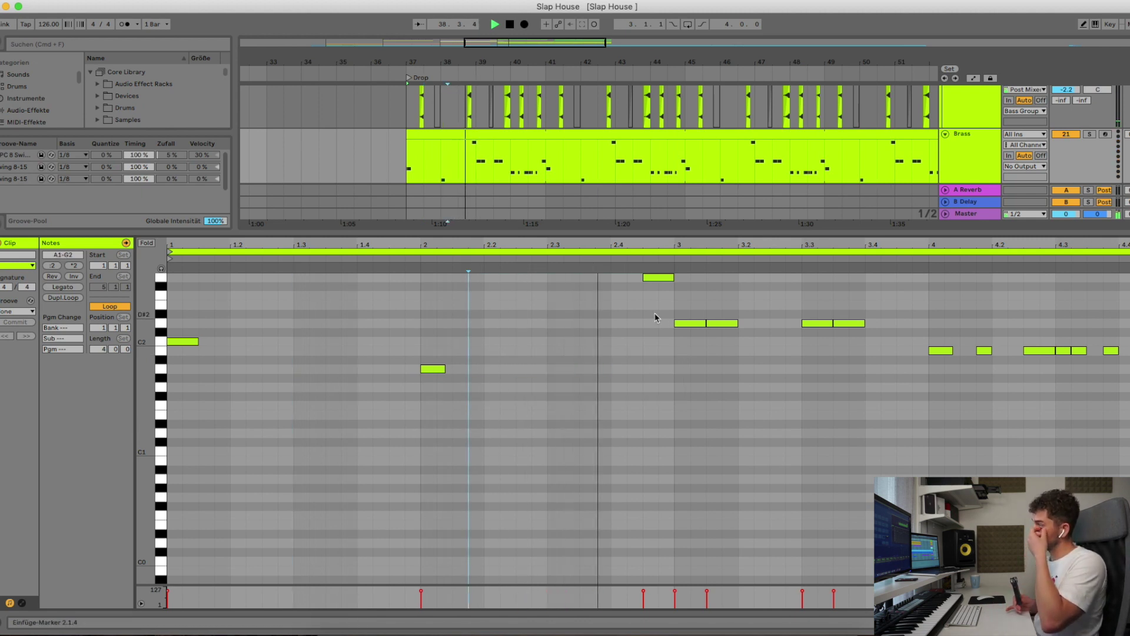
Thin out the Brass clip's third and fourth bars by deleting the repeated notes after the opening hits
left_click(722, 323)
key("Delete")
left_click_drag(837, 313, 803, 329)
key("Delete")
left_click_drag(976, 396, 1121, 344)
key("Delete")
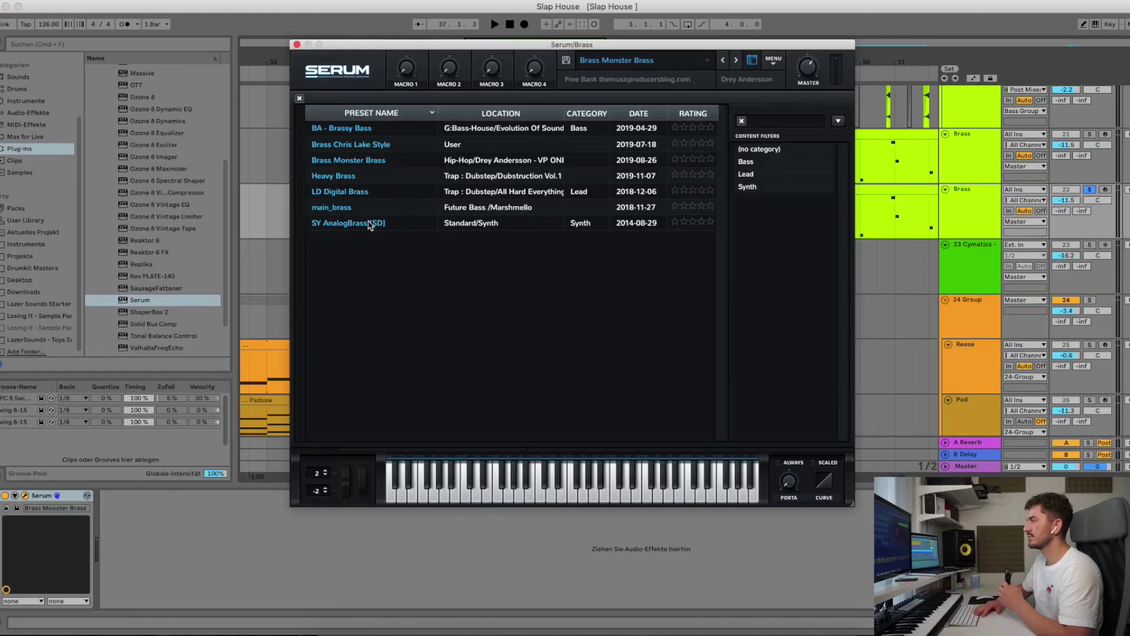
Load the main_brass preset in Serum on the Brass track, close the plug-in and stop playback
left_click(369, 208)
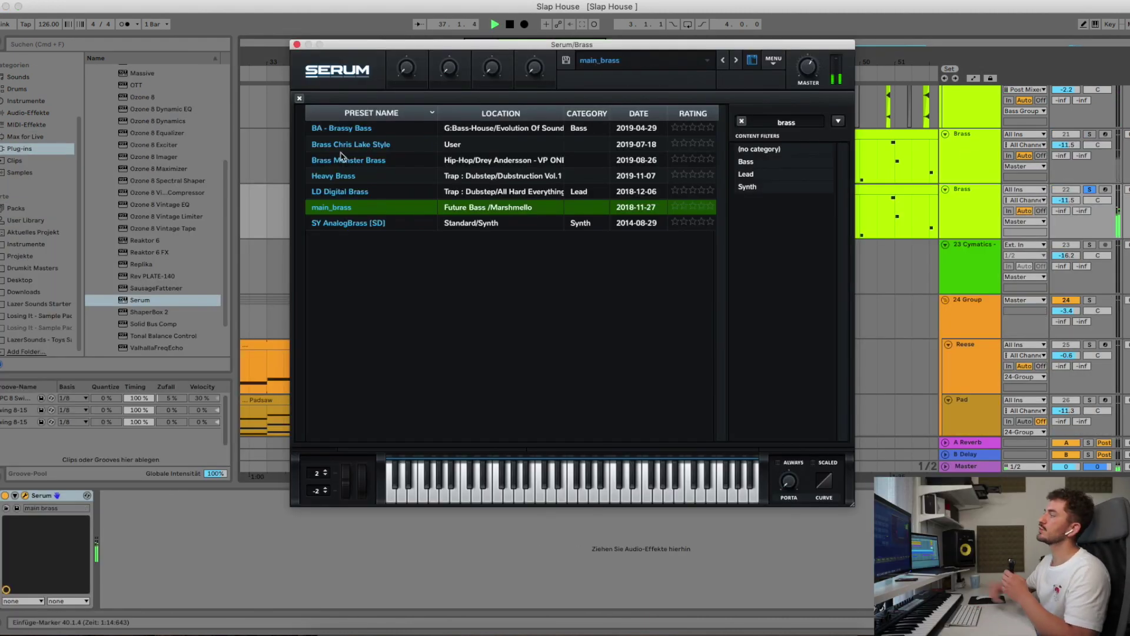
left_click(297, 45)
key("space")
double_click(499, 186)
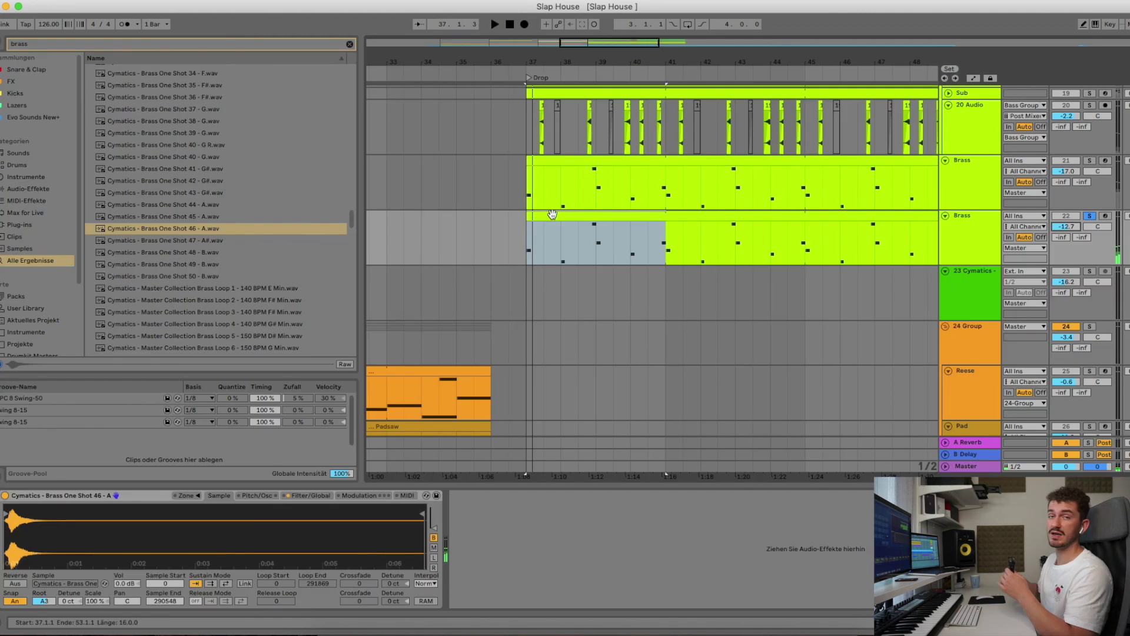
Transpose the second Brass track's notes up two octaves to A3–G4 and lengthen them to about three beats
left_click(551, 215)
left_click(466, 495)
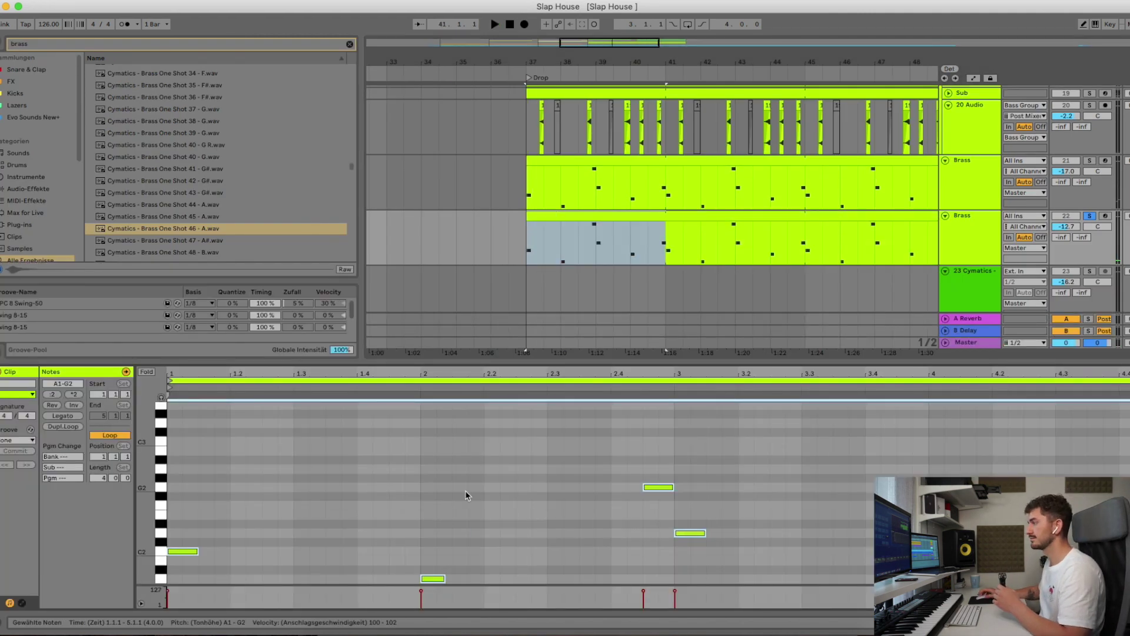
key("shift+Up")
key("shift+Up")
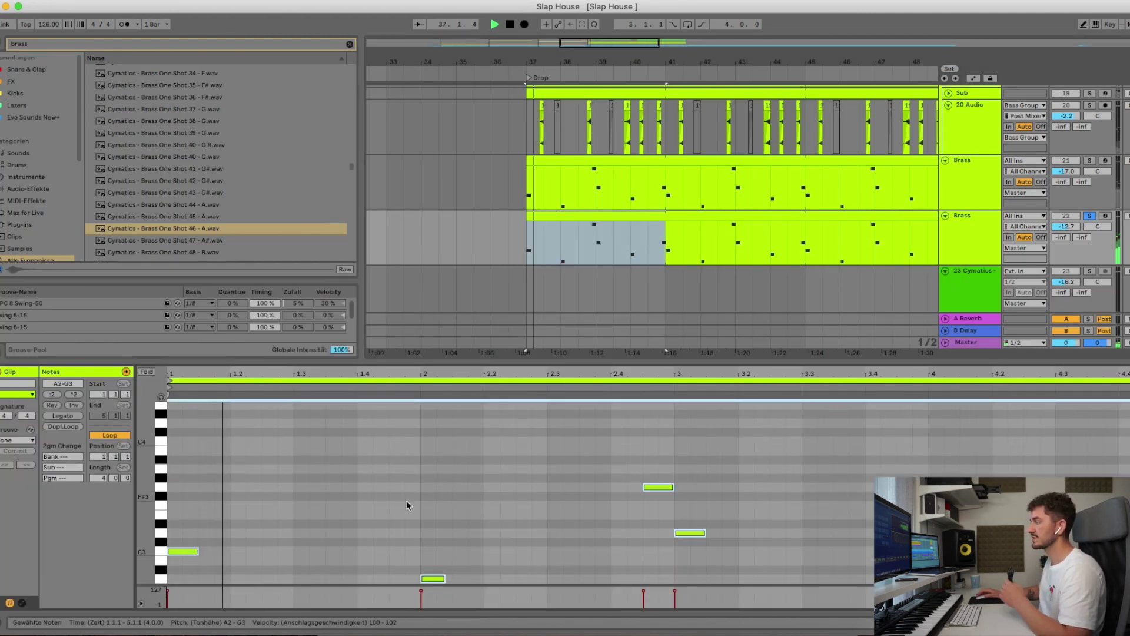
key("space")
key("space")
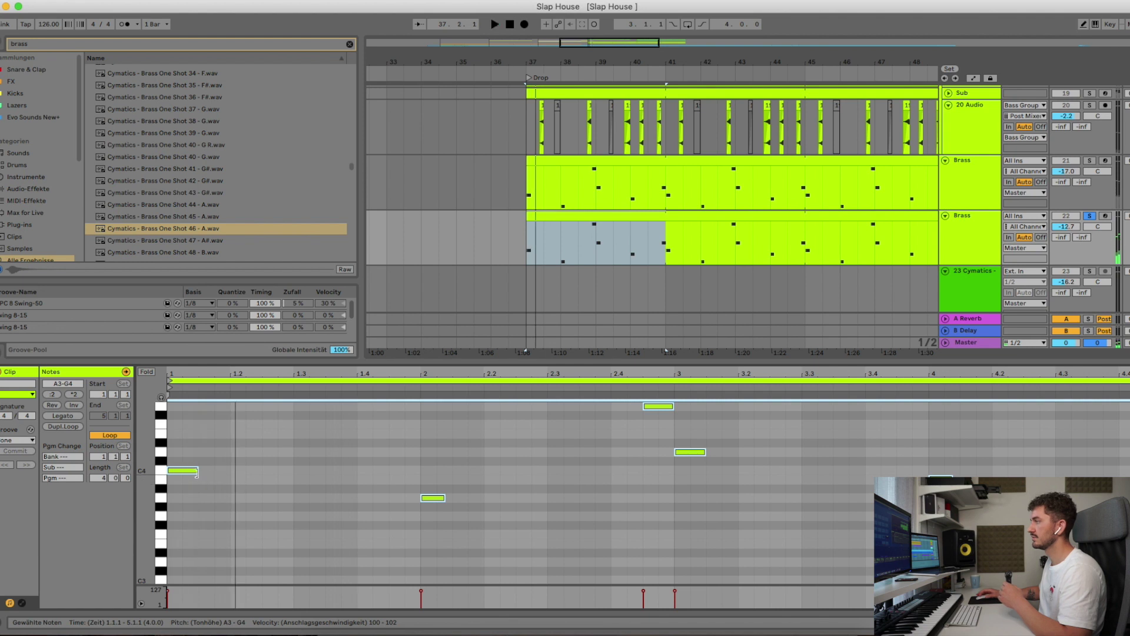
left_click_drag(196, 470, 353, 471)
key("space")
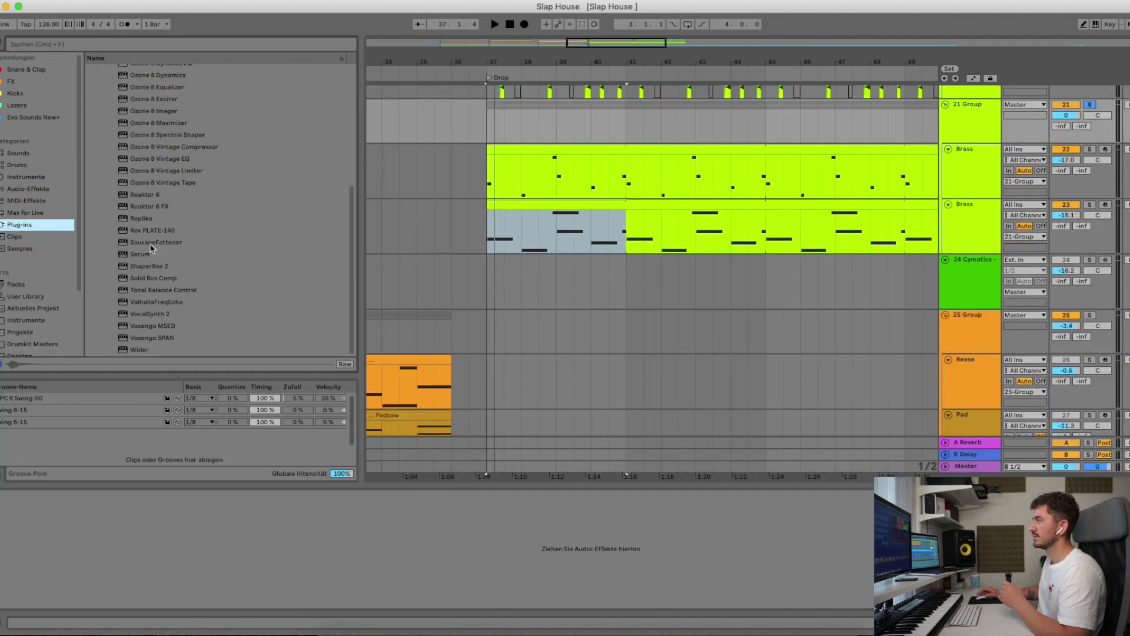
Insert SausageFattener on the brass group with Fatness at about 8% and add a Reverb after it
double_click(151, 243)
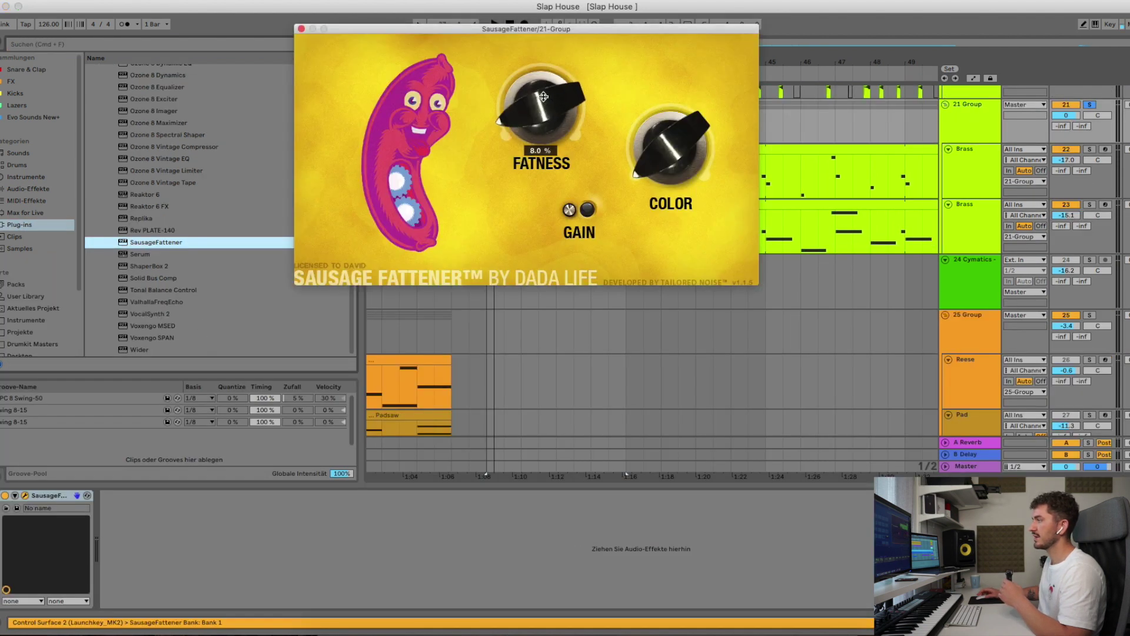
left_click(301, 28)
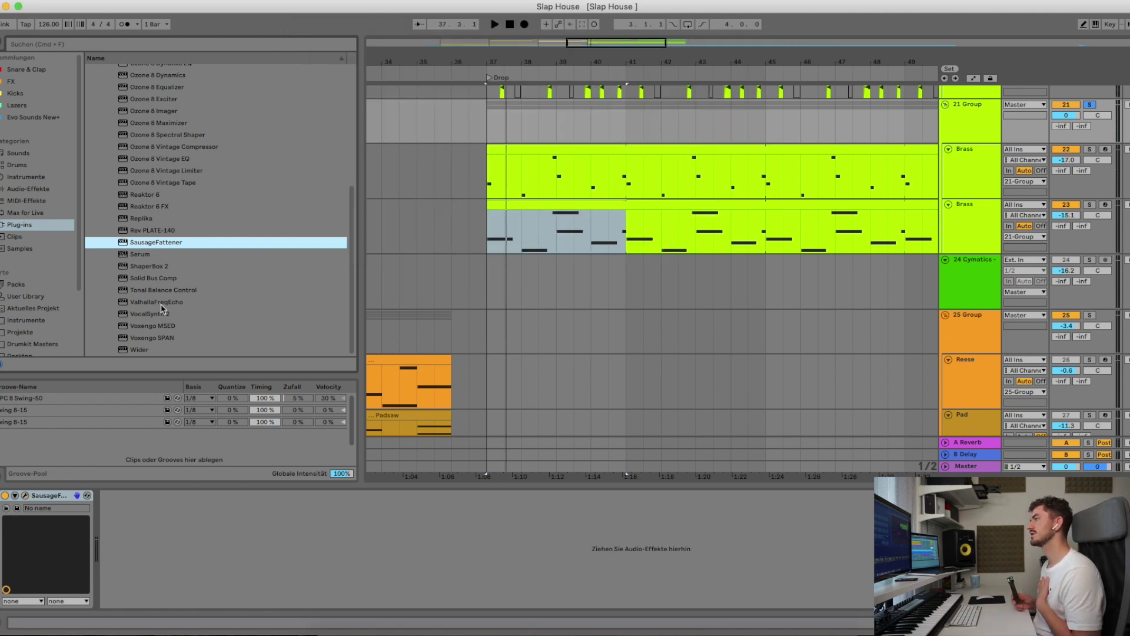
scroll(148, 270, "up", 8)
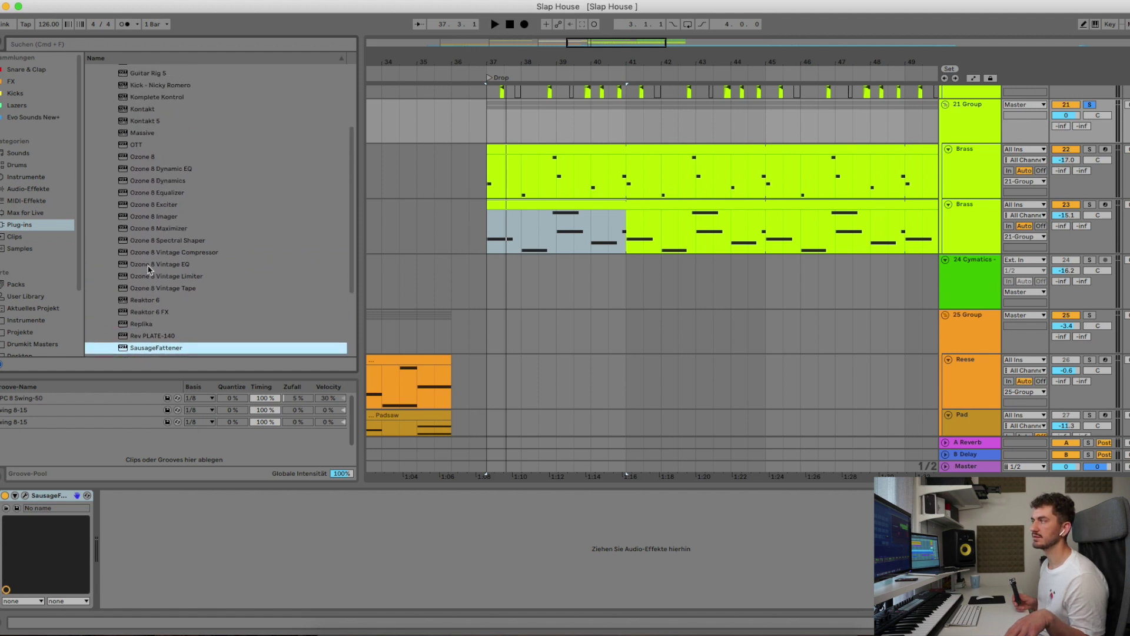
scroll(148, 268, "down", 8)
scroll(26, 156, "down", 3)
scroll(24, 147, "up", 3)
left_click(23, 147)
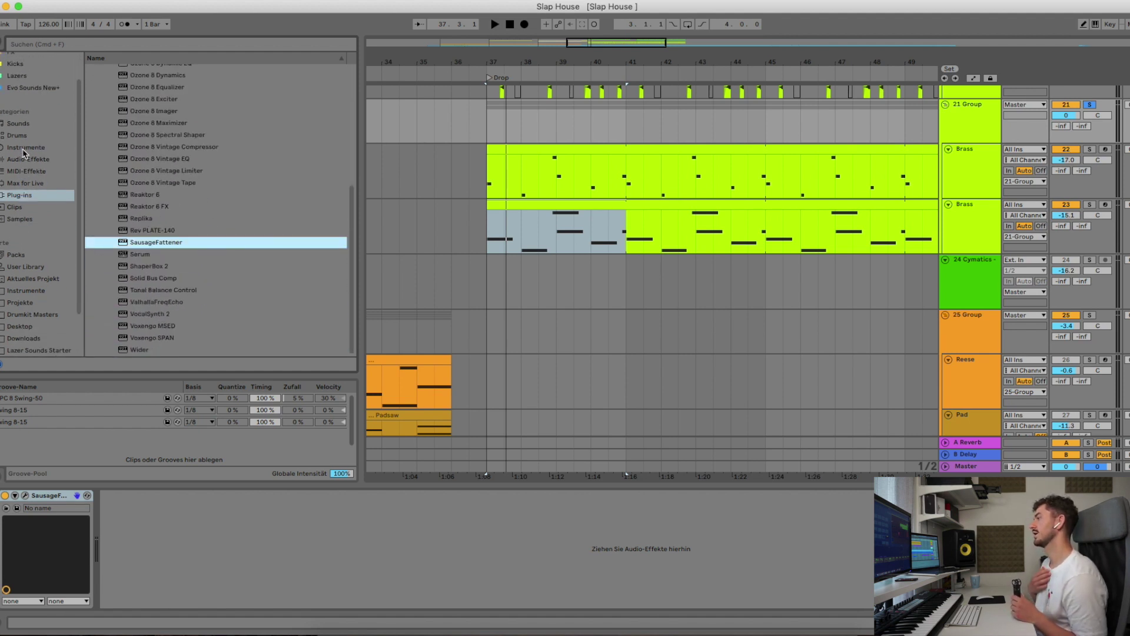
left_click(42, 159)
scroll(179, 315, "down", 5)
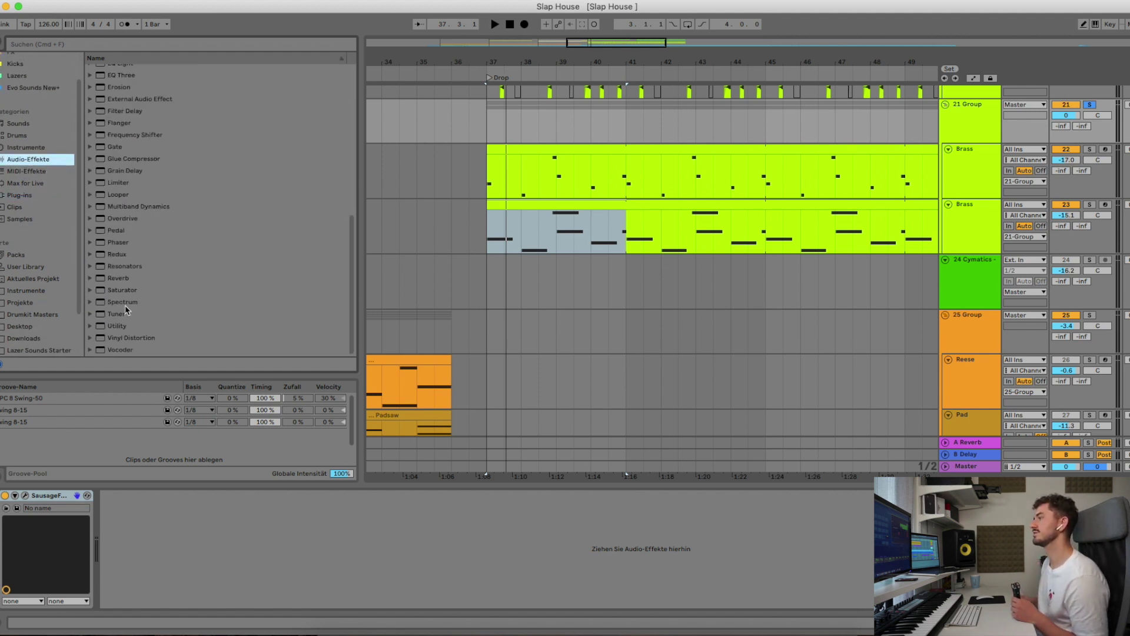
double_click(125, 278)
key("space")
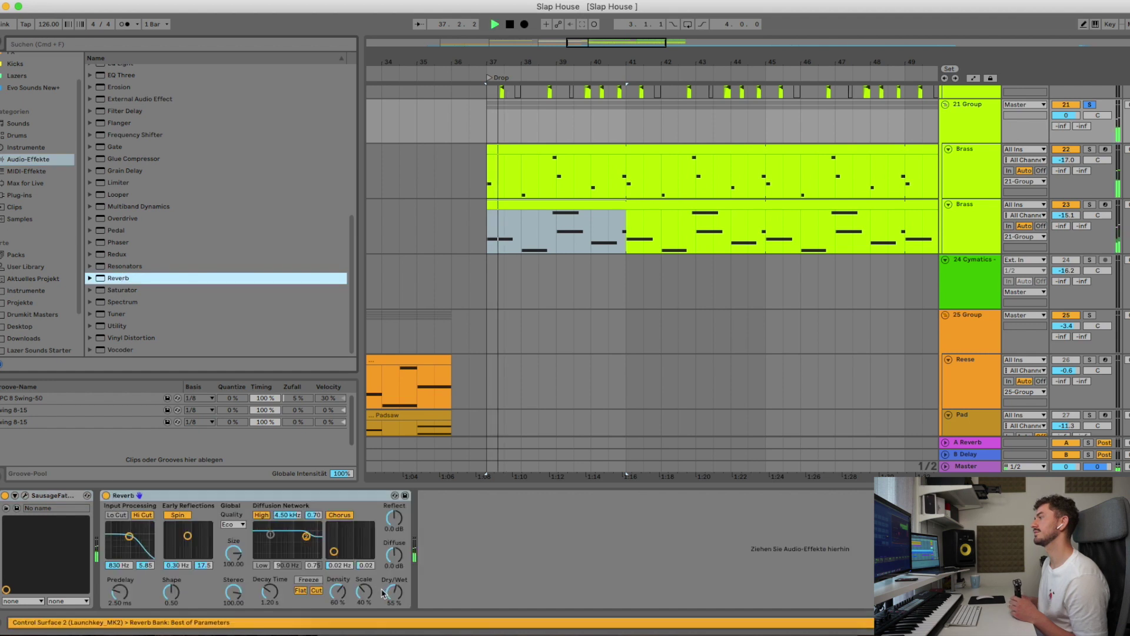
Set the Reverb's input filter to 3.61 kHz and 9.00, its decay time to 2.11 s and Dry/Wet to 63%
left_click_drag(129, 536, 139, 525)
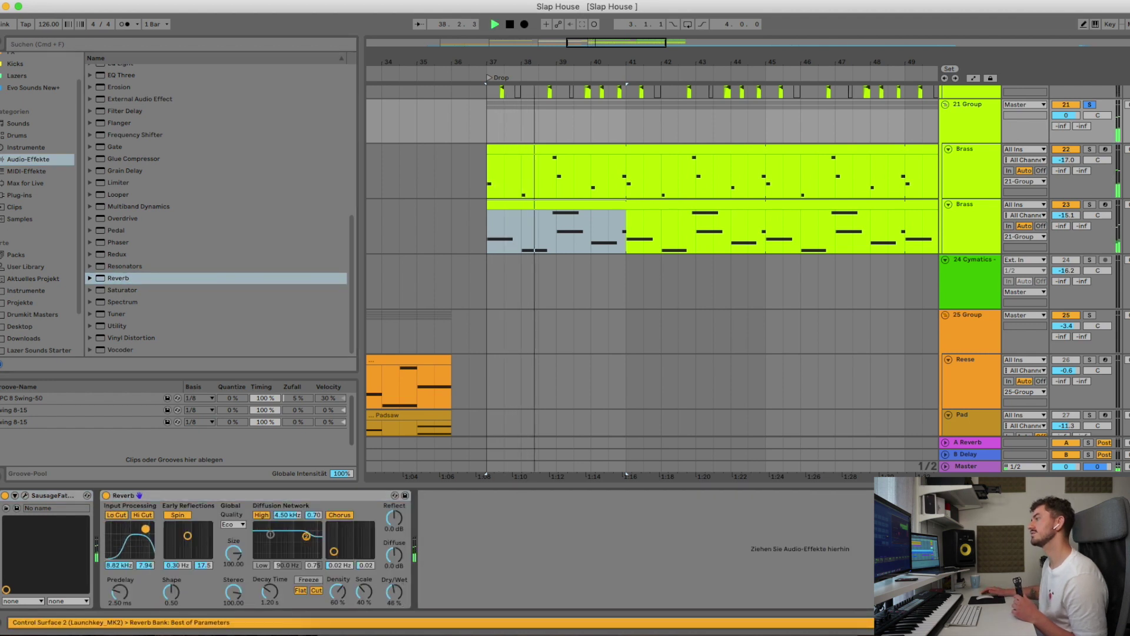
left_click(269, 537)
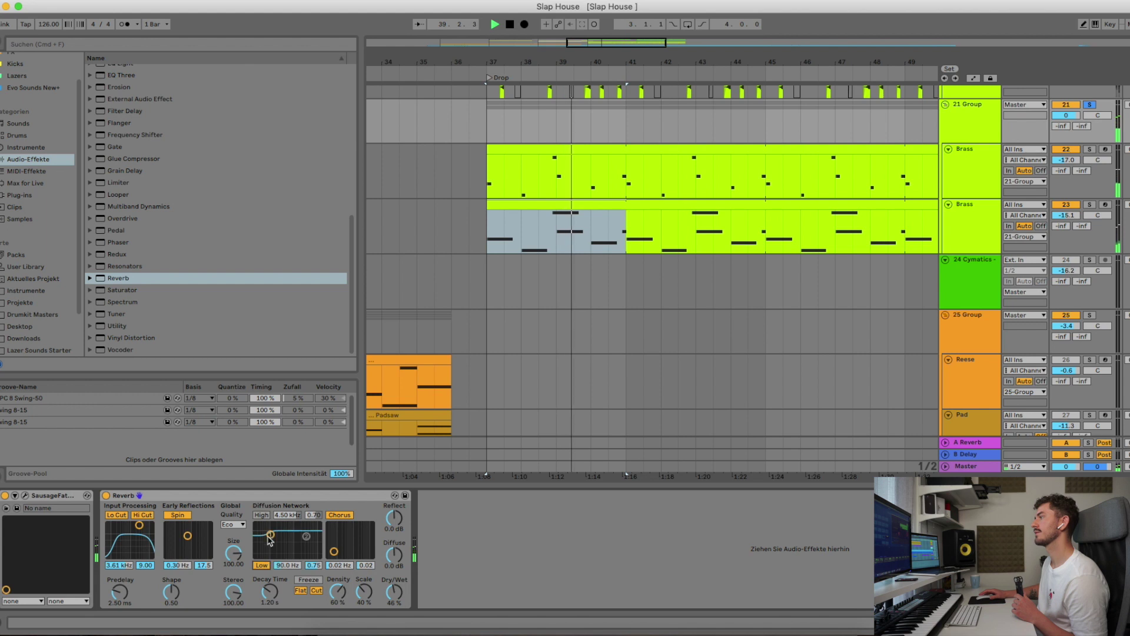
left_click_drag(270, 591, 269, 581)
left_click_drag(394, 591, 394, 579)
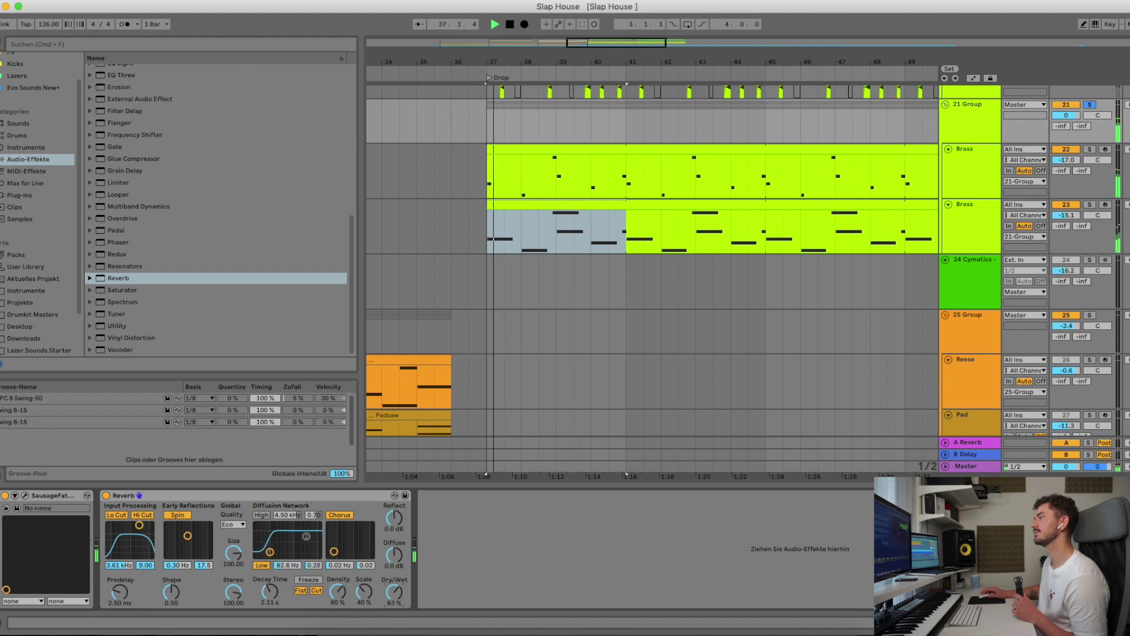
Set the Reverb's quality to High and its diffusion shelves to 1.47 kHz and 174 Hz, and unsolo the brass group
left_click(233, 524)
left_click(233, 541)
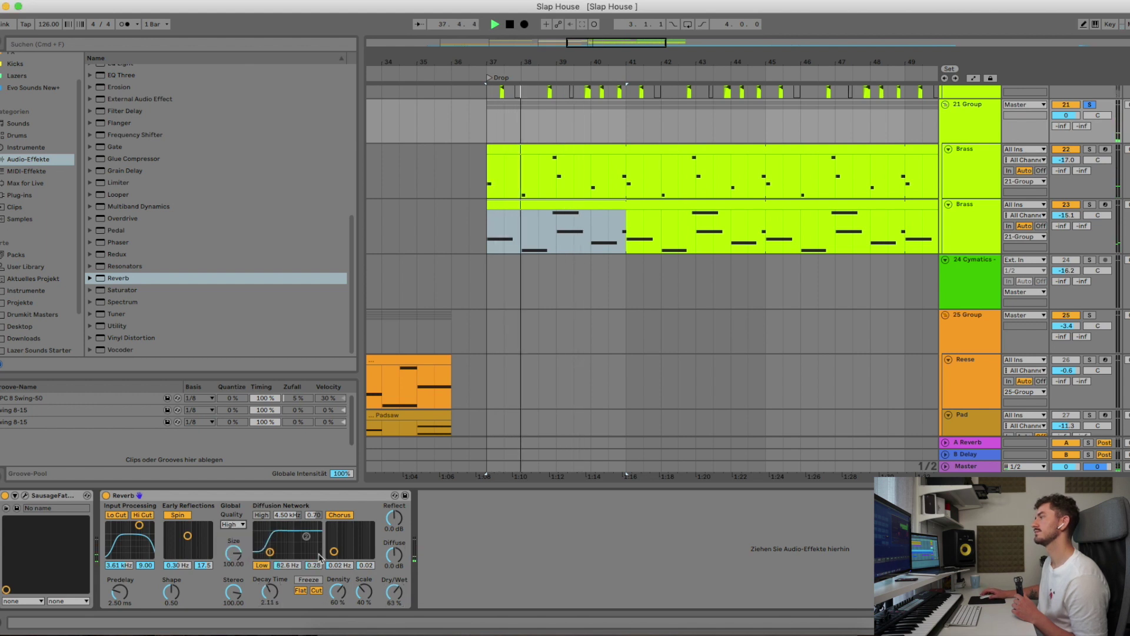
left_click(263, 516)
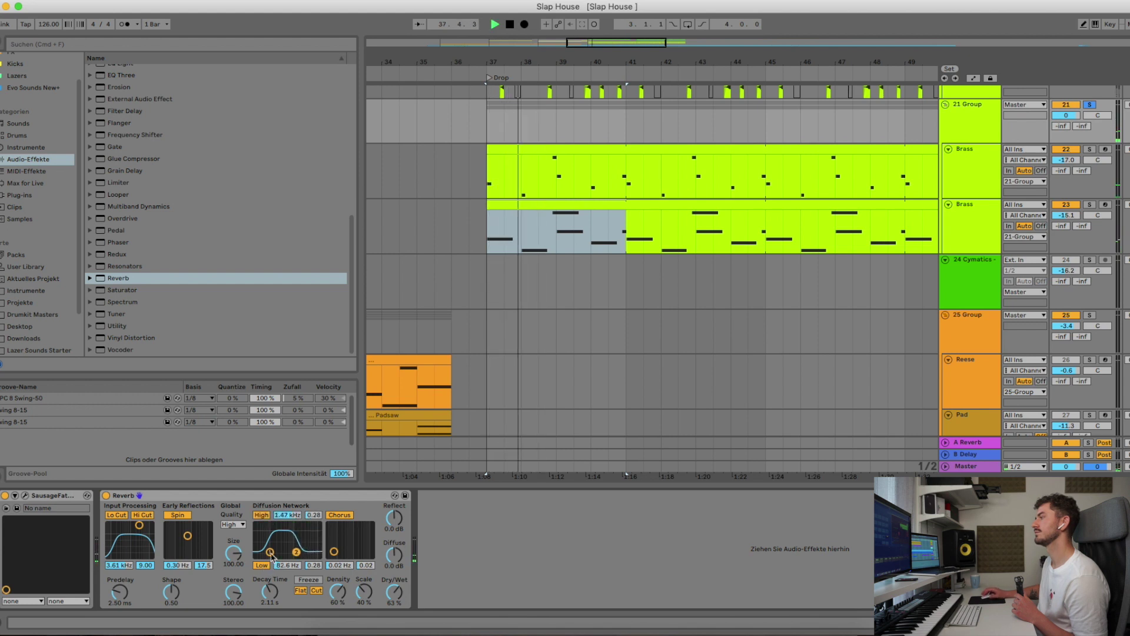
left_click_drag(269, 552, 277, 552)
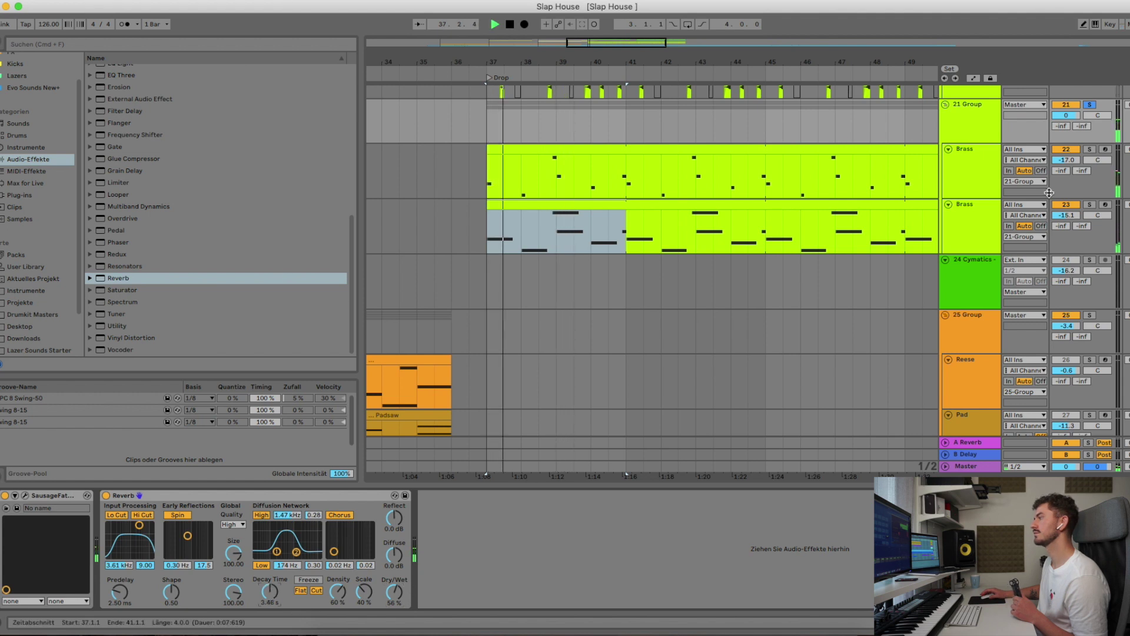
left_click(1089, 104)
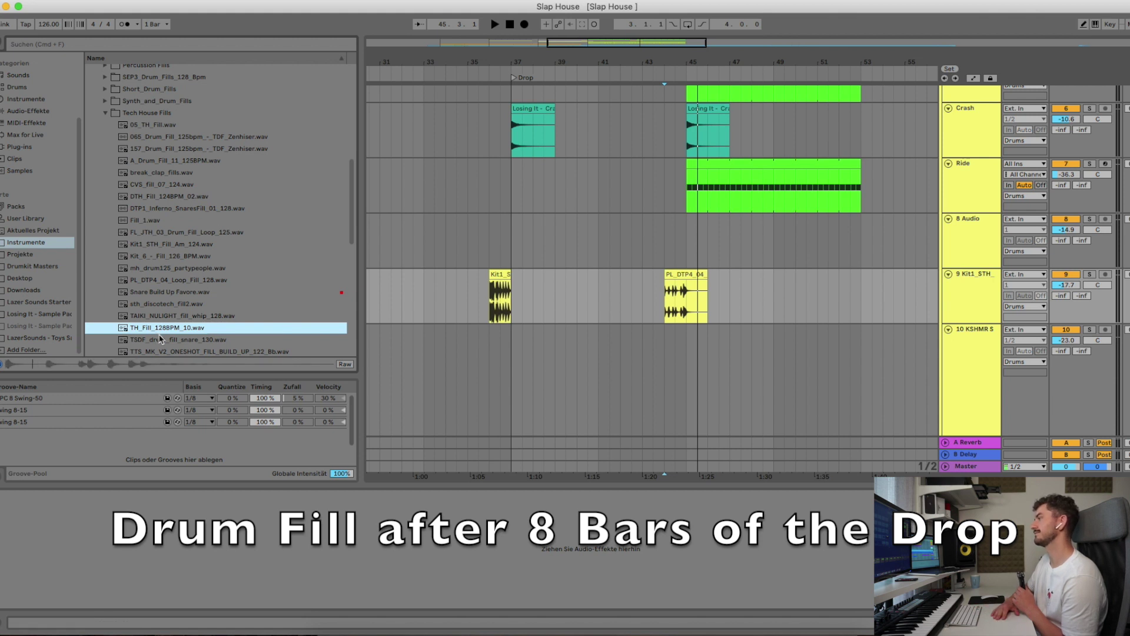
Replace the drum fill at bar 44 on track 9 with TH_Fill_128BPM_10.wav and audition it
left_click_drag(177, 327, 659, 294)
key("space")
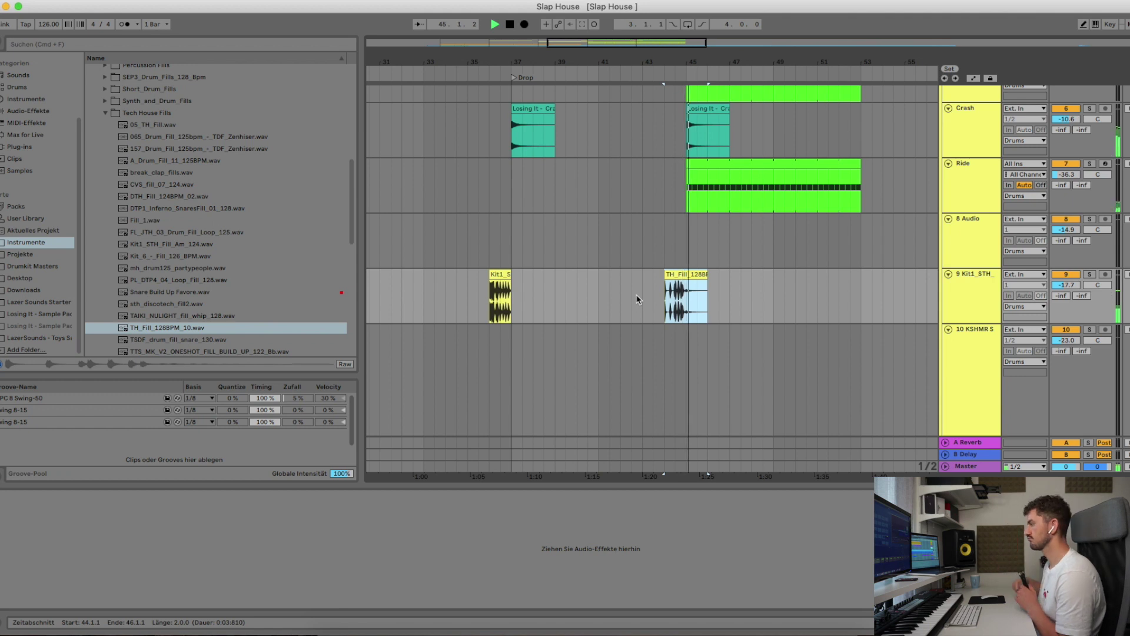
scroll(637, 299, "up", 10)
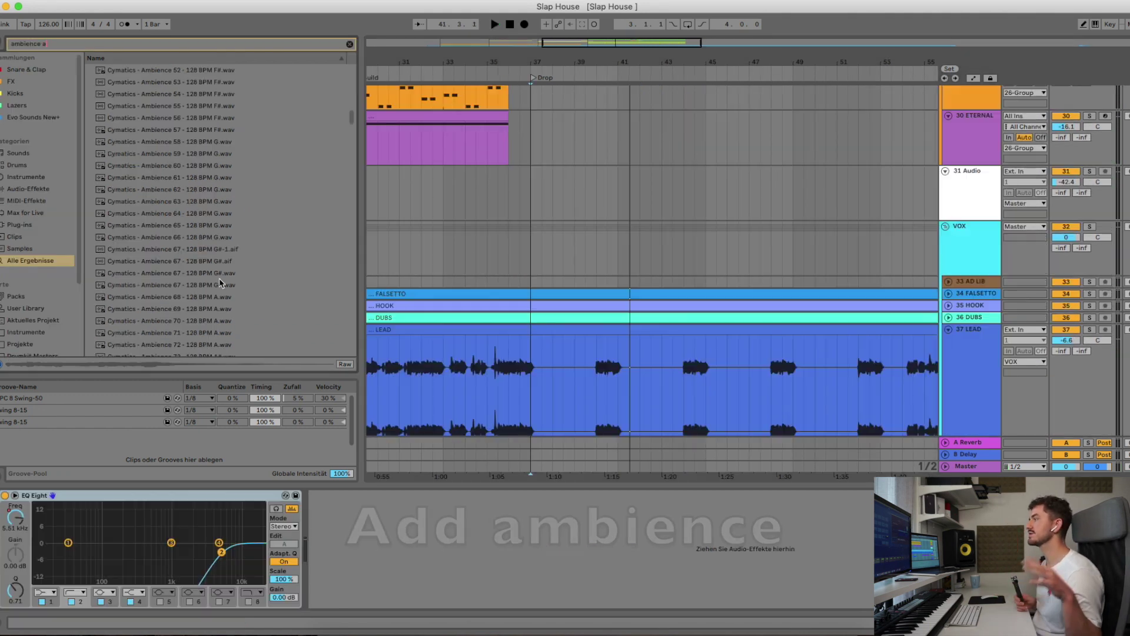
Audition ambience samples in A and place Cymatics - Ambience 72 - 128 BPM A on a new track at the drop
scroll(221, 284, "down", 5)
left_click(213, 176)
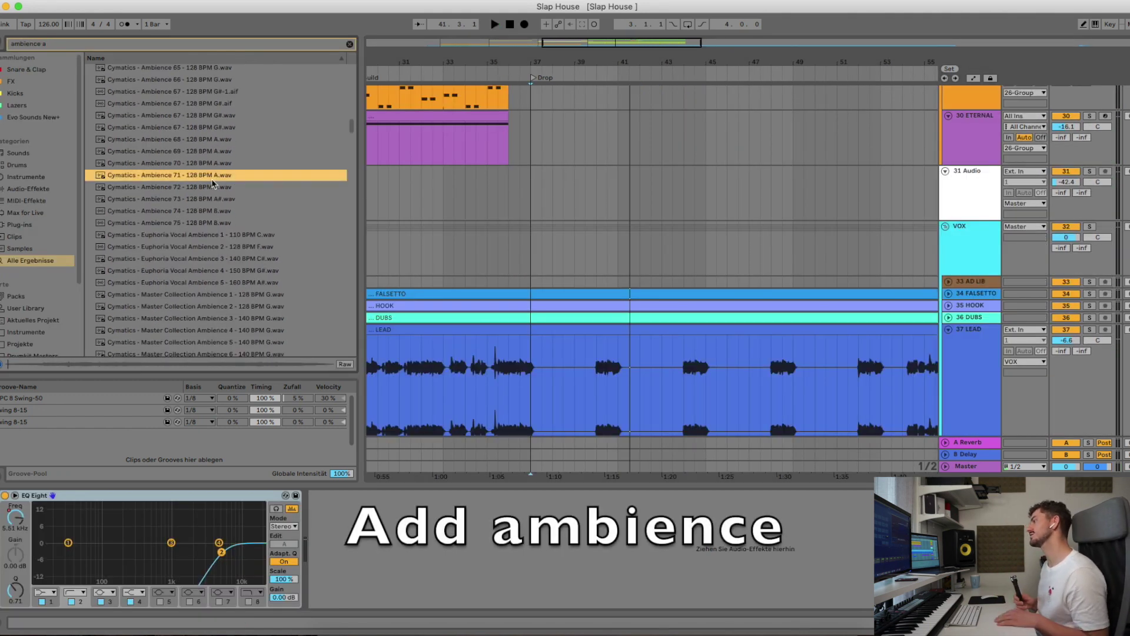
left_click(209, 186)
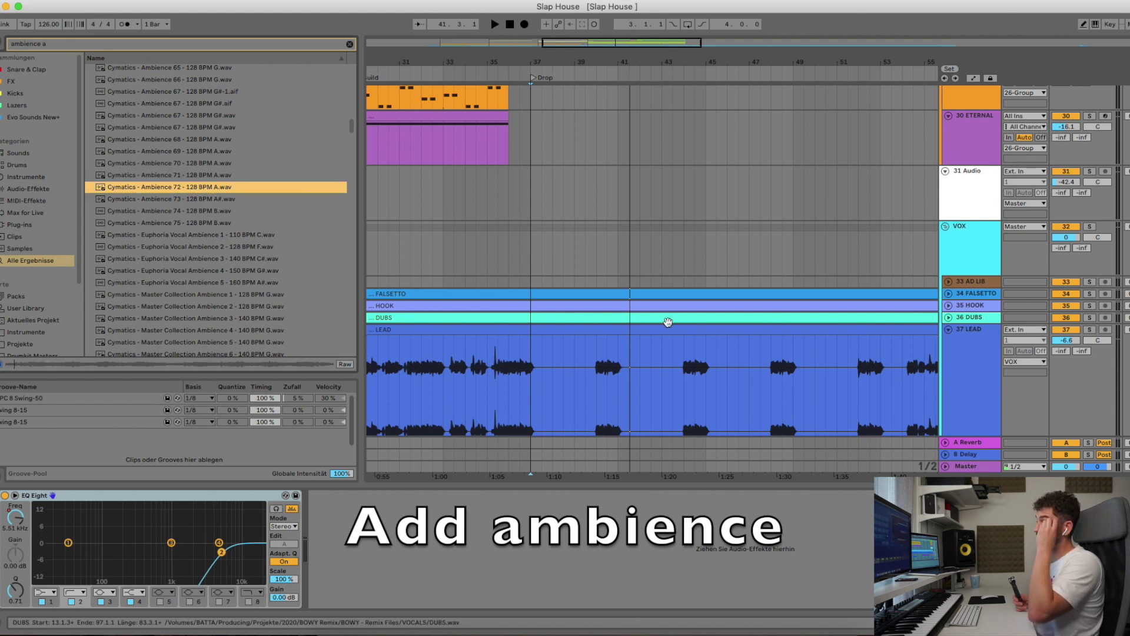
scroll(669, 324, "down", 5)
mouse_move(176, 188)
left_mouse_down()
mouse_move(555, 358)
mouse_move(533, 353)
left_mouse_up()
Play the finished arrangement from the intro at bar 13 and look through its tracks during playback
key("space")
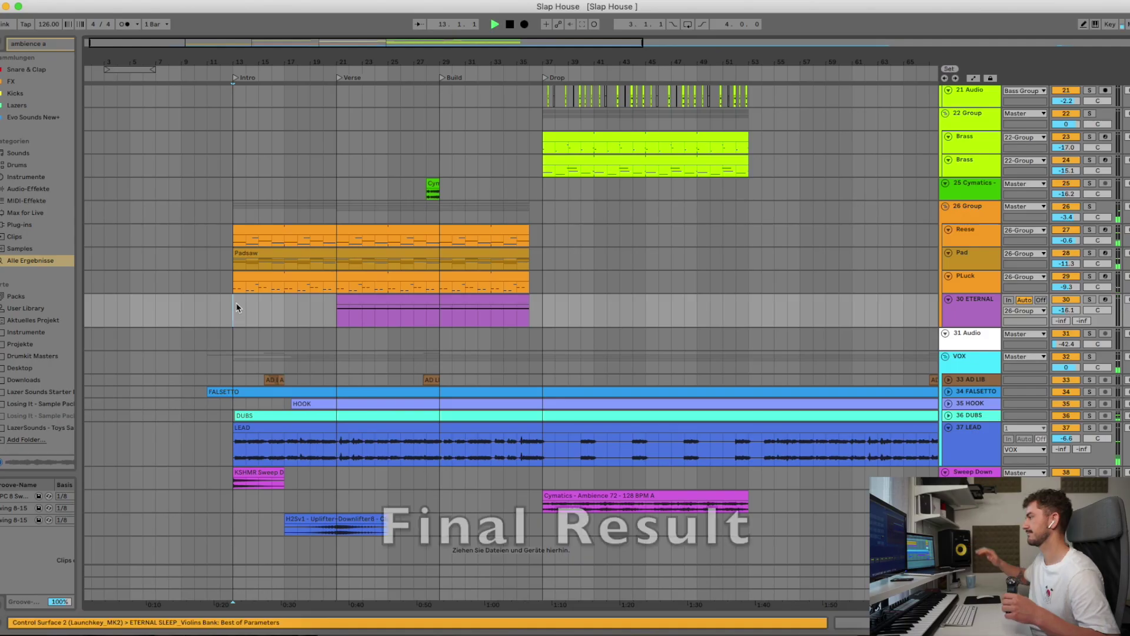
key("space")
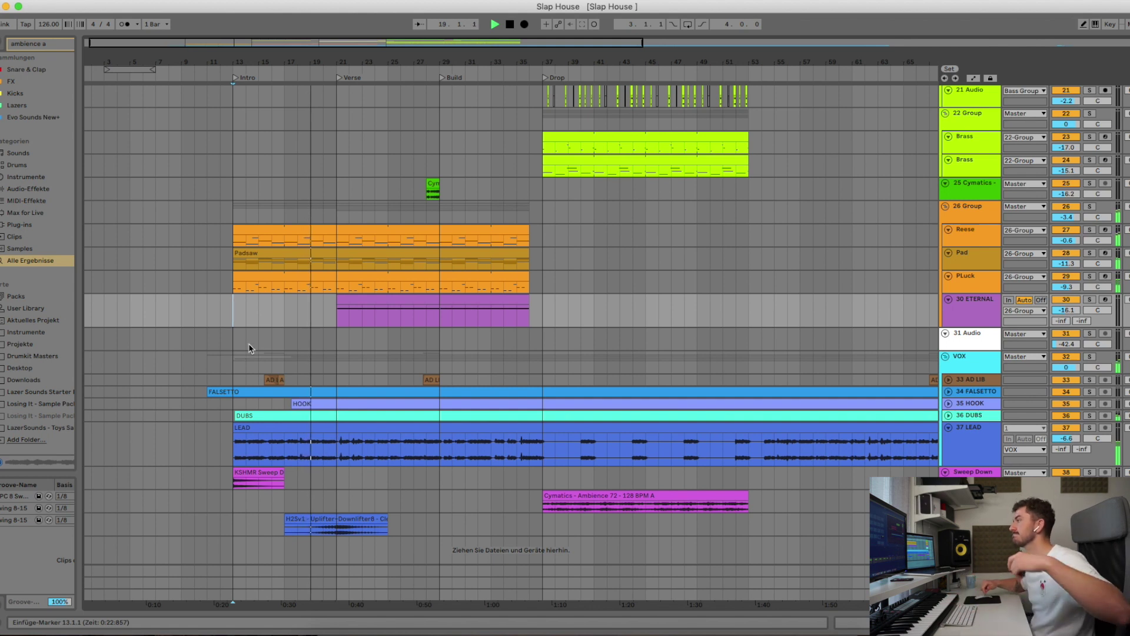
scroll(312, 322, "up", 5)
scroll(313, 323, "down", 5)
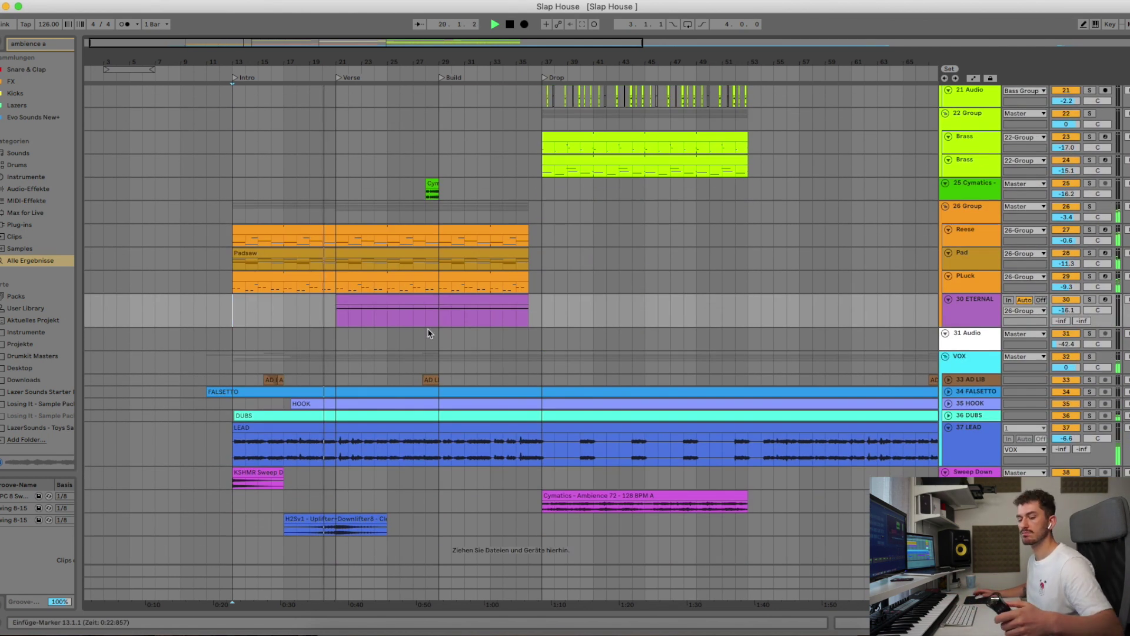
scroll(429, 329, "left", 1)
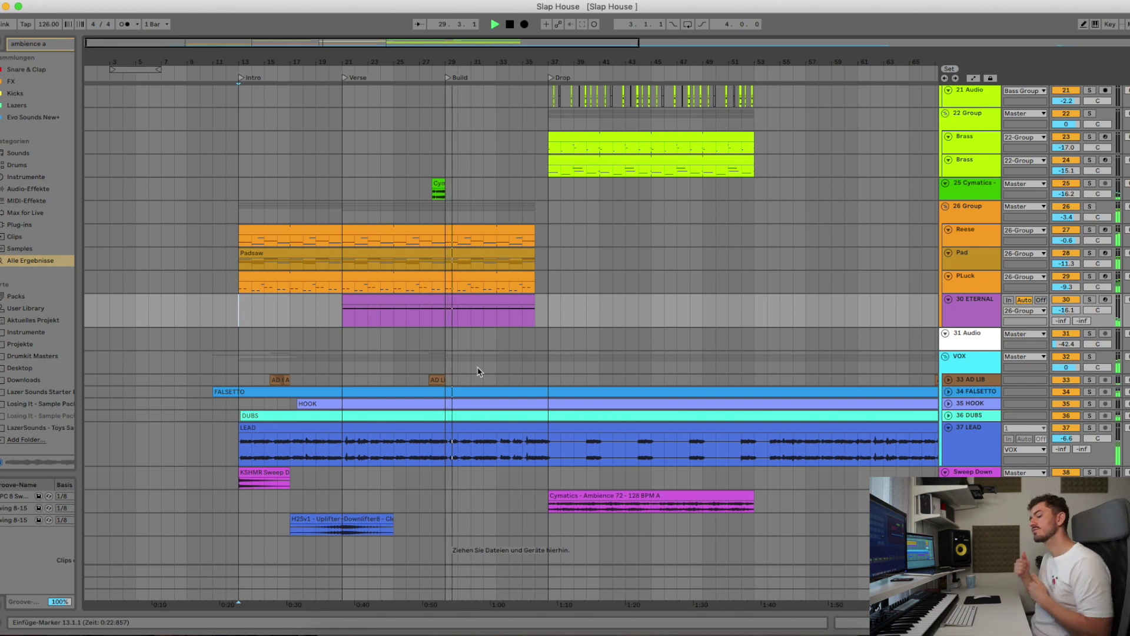
scroll(478, 370, "up", 10)
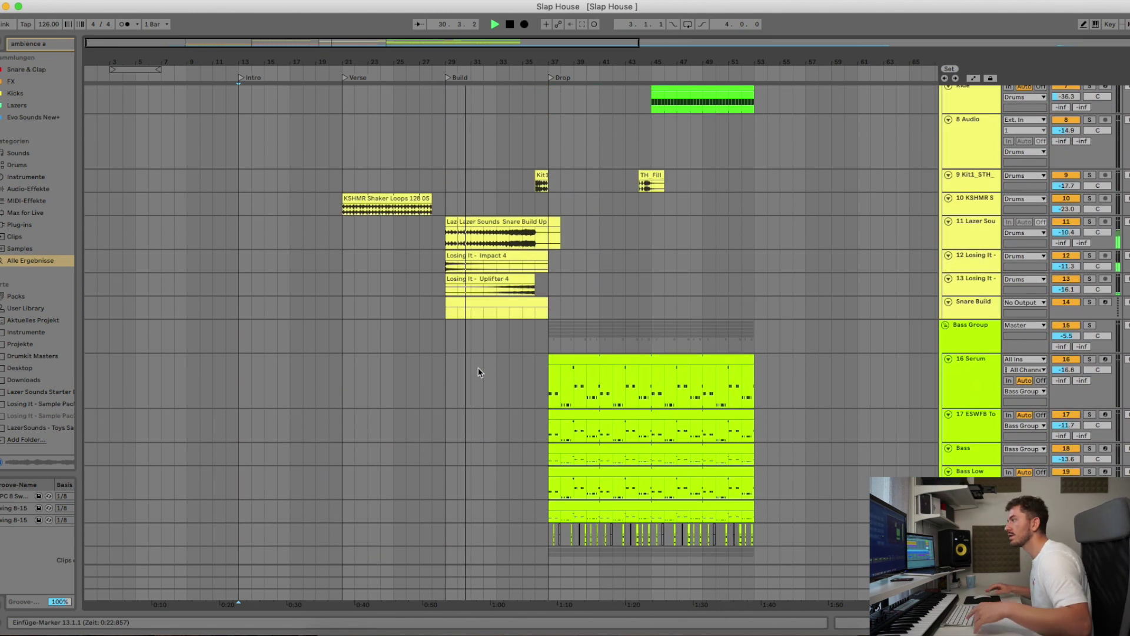
scroll(478, 370, "up", 2)
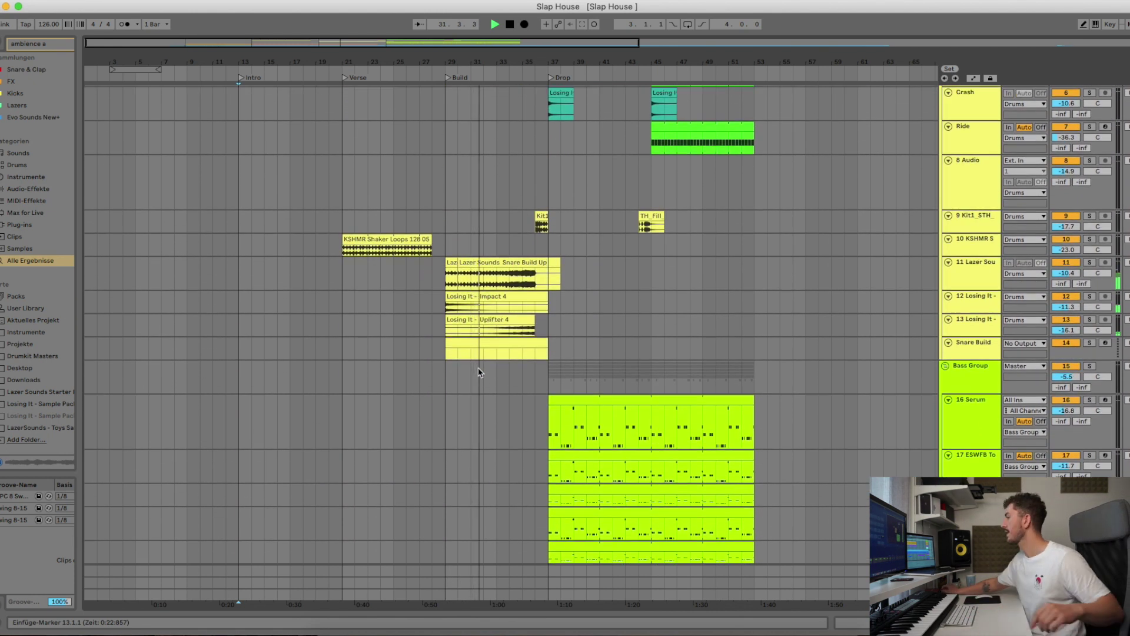
scroll(479, 372, "up", 1)
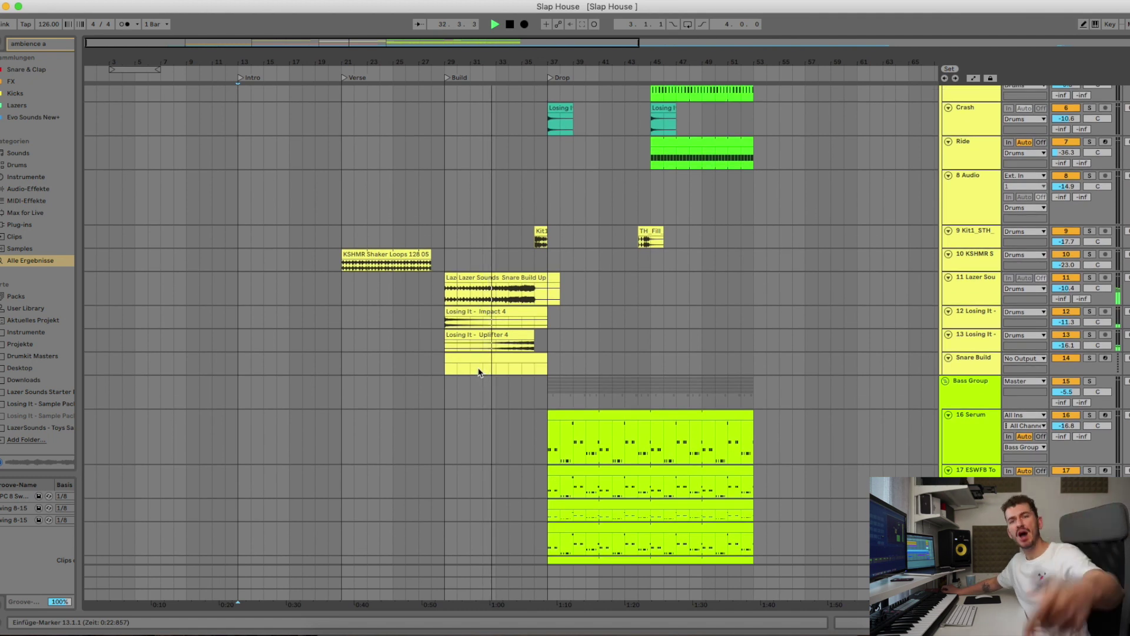
Look through the drum, bass, brass, vocal and ambience tracks while the build and drop play back
scroll(487, 370, "down", 12)
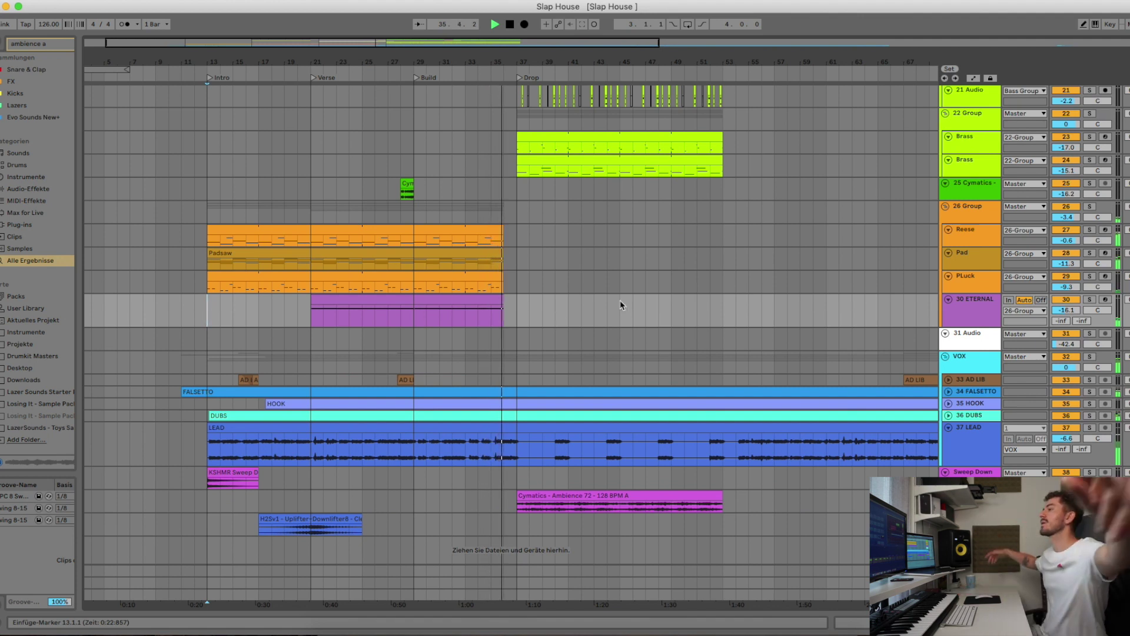
scroll(621, 305, "up", 15)
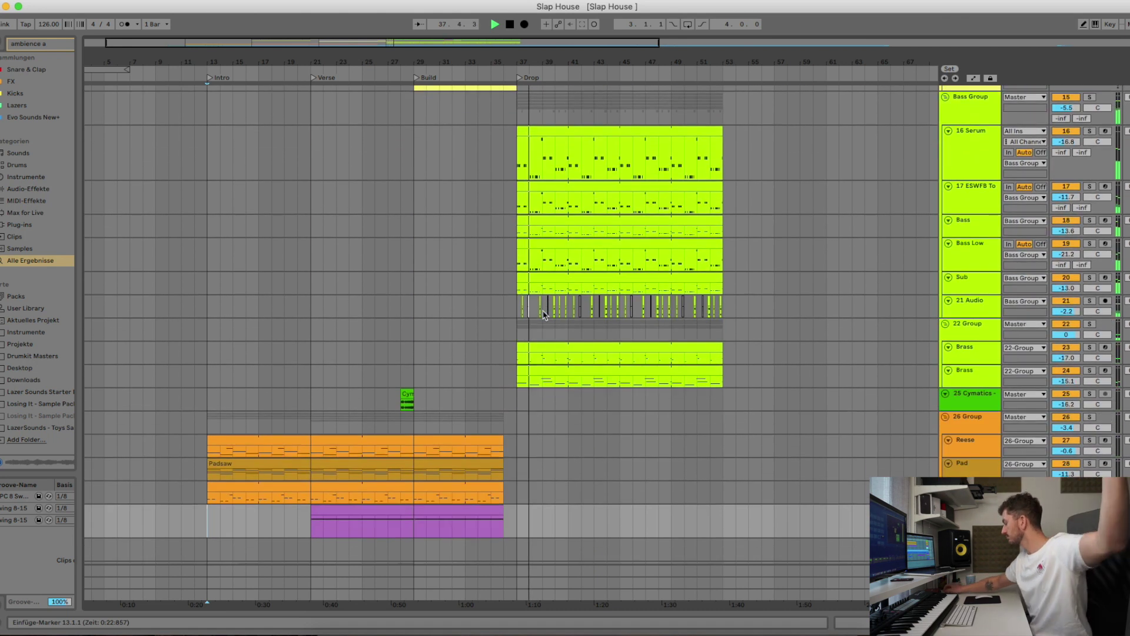
scroll(544, 315, "down", 5)
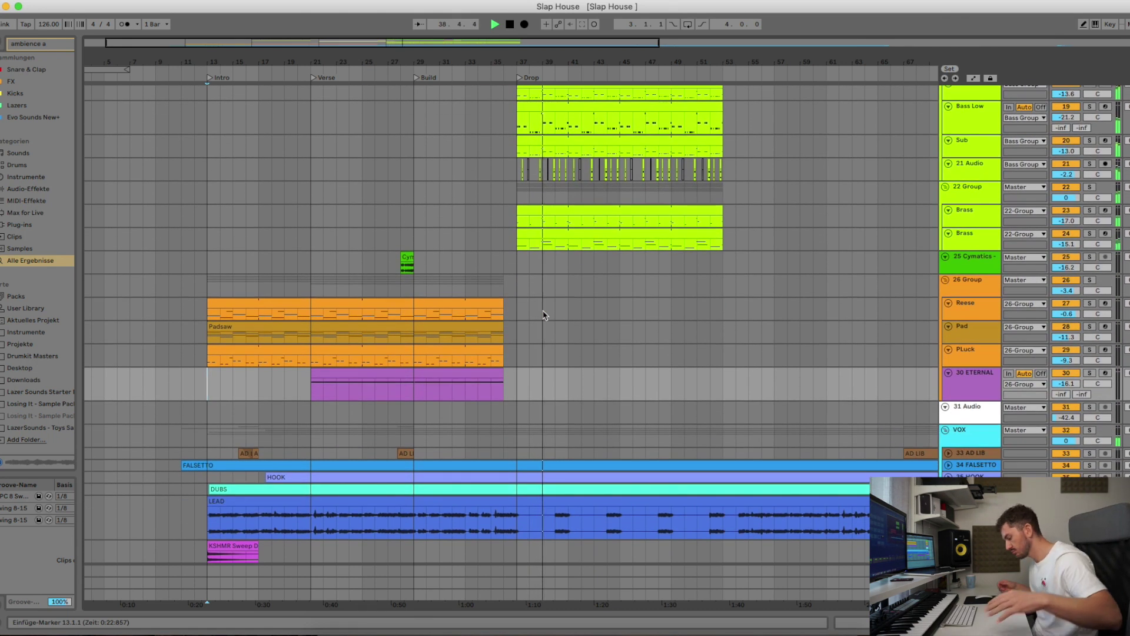
scroll(544, 314, "up", 9)
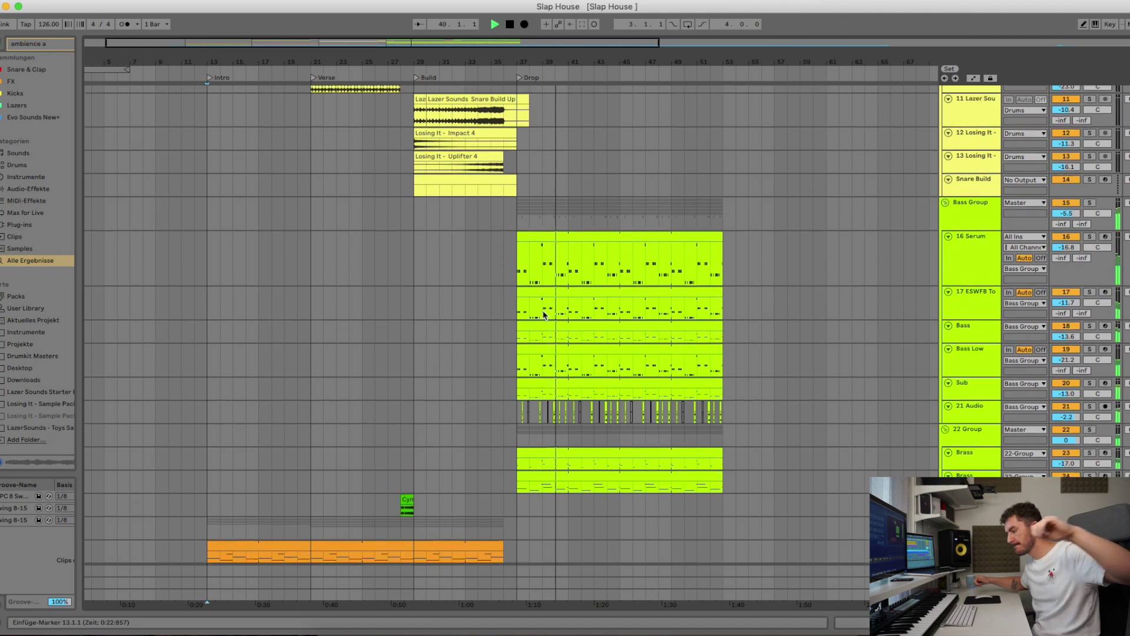
scroll(544, 314, "up", 12)
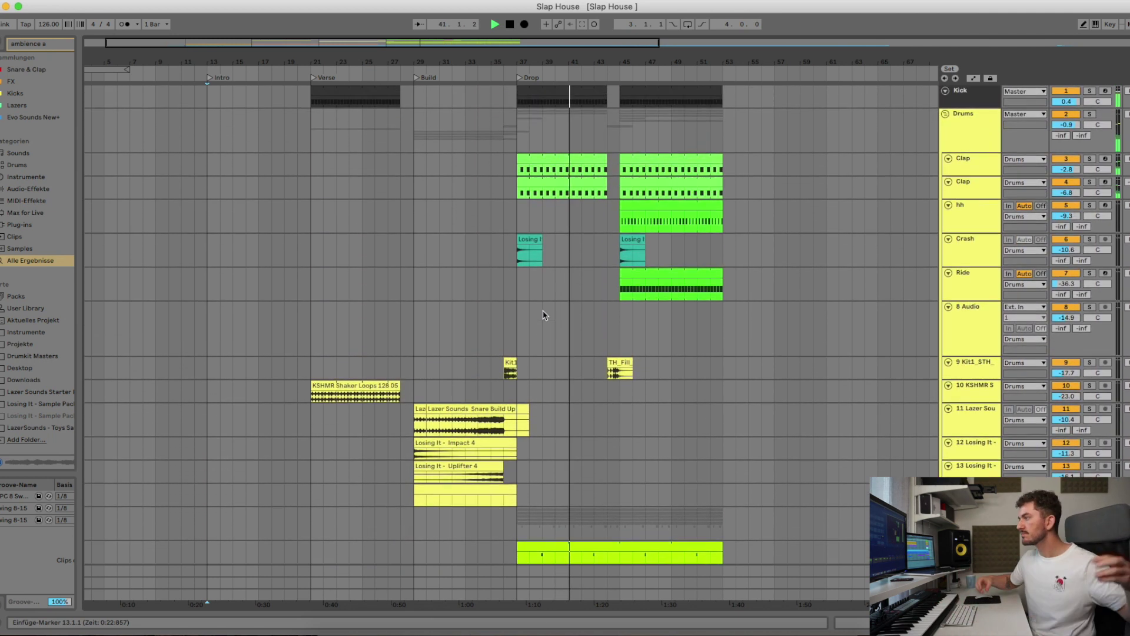
scroll(544, 314, "down", 20)
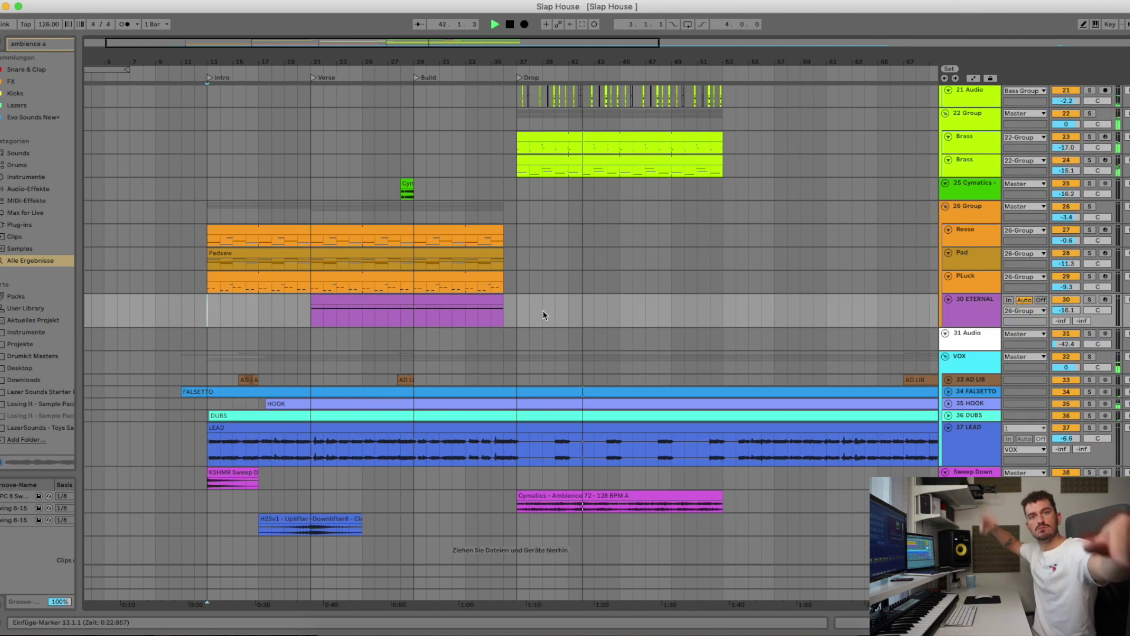
scroll(544, 314, "up", 7)
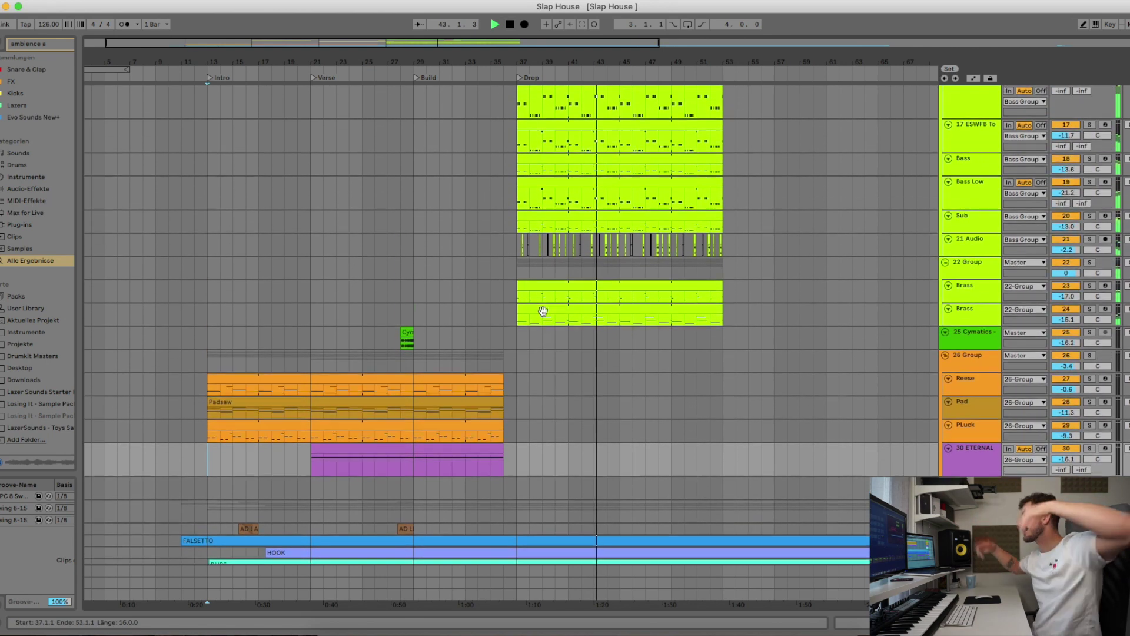
scroll(544, 314, "up", 5)
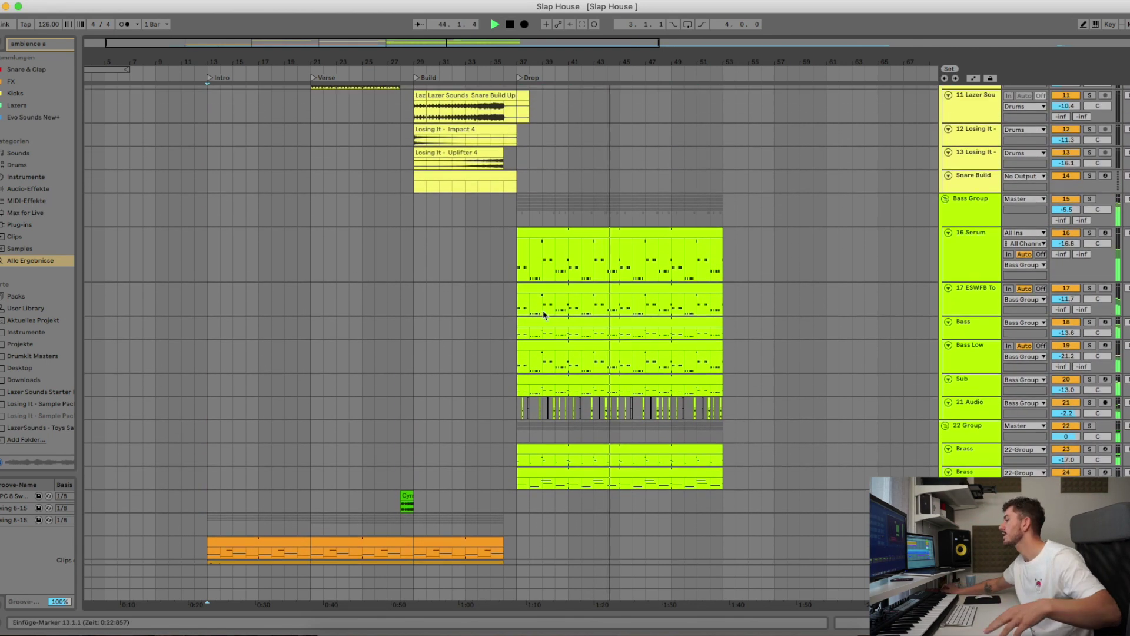
scroll(544, 316, "up", 11)
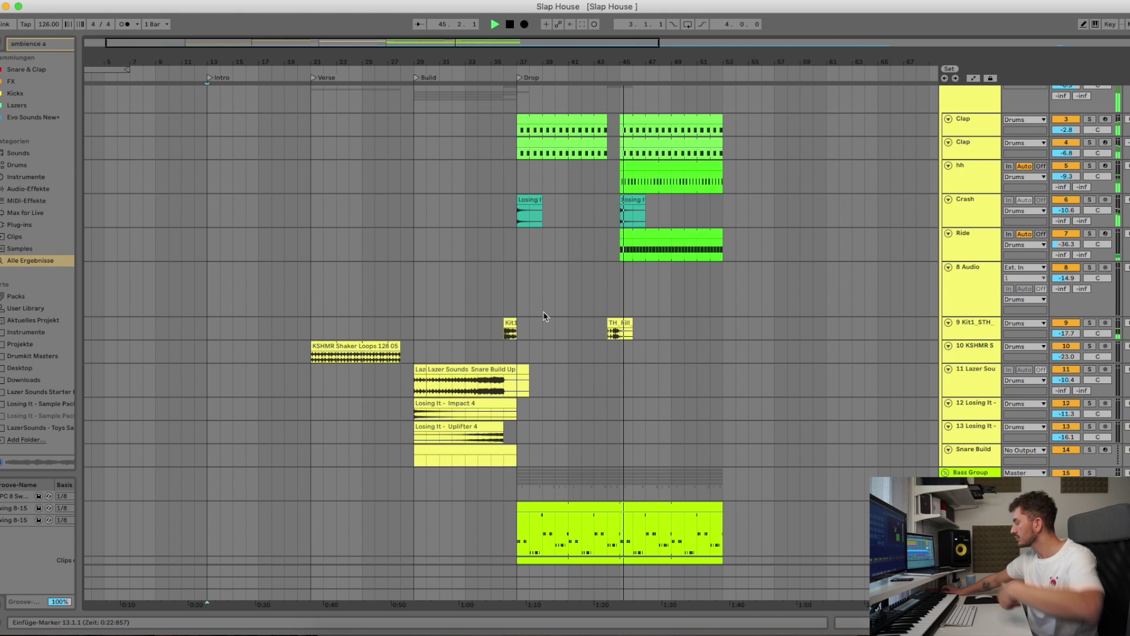